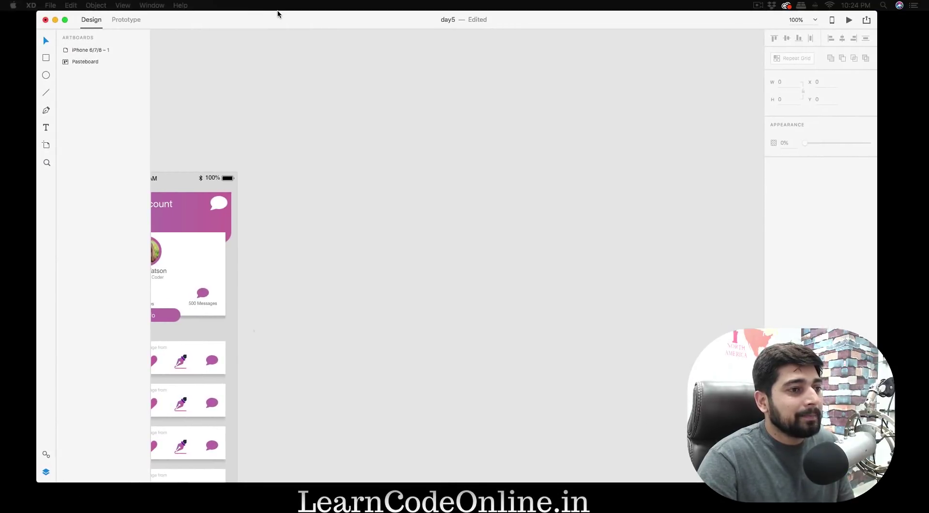
- Examine the My Account artboard from its header and profile card down to the last update card
scroll(394, 185, left, 5)
scroll(394, 186, right, 2)
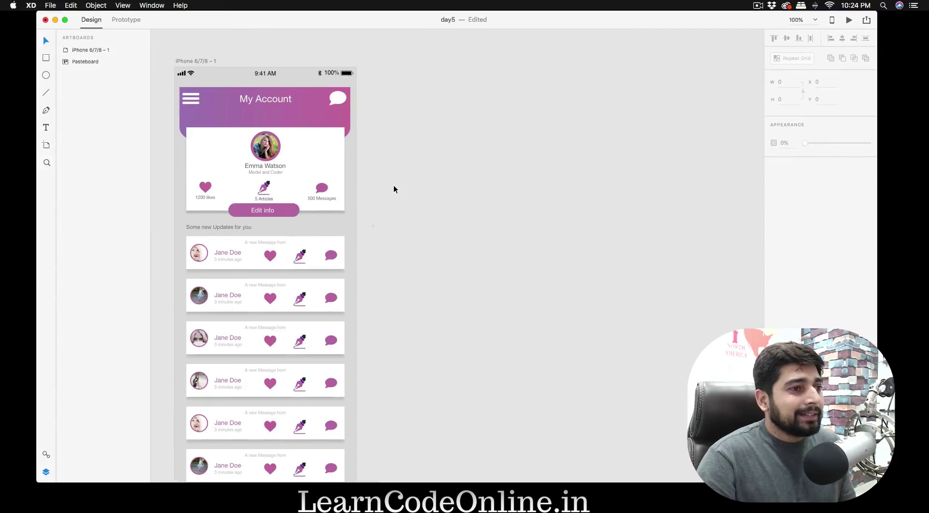
scroll(394, 186, left, 3)
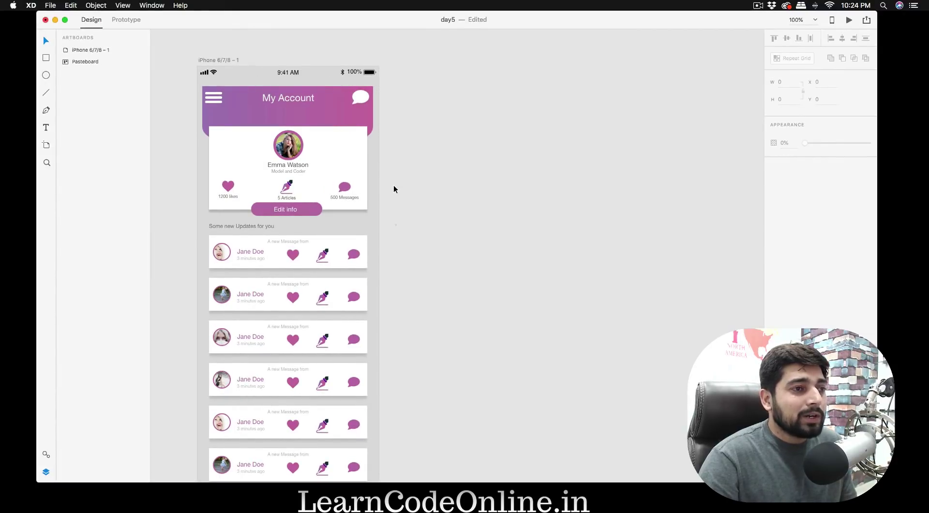
scroll(393, 186, left, 1)
scroll(393, 185, down, 3)
scroll(394, 189, down, 8)
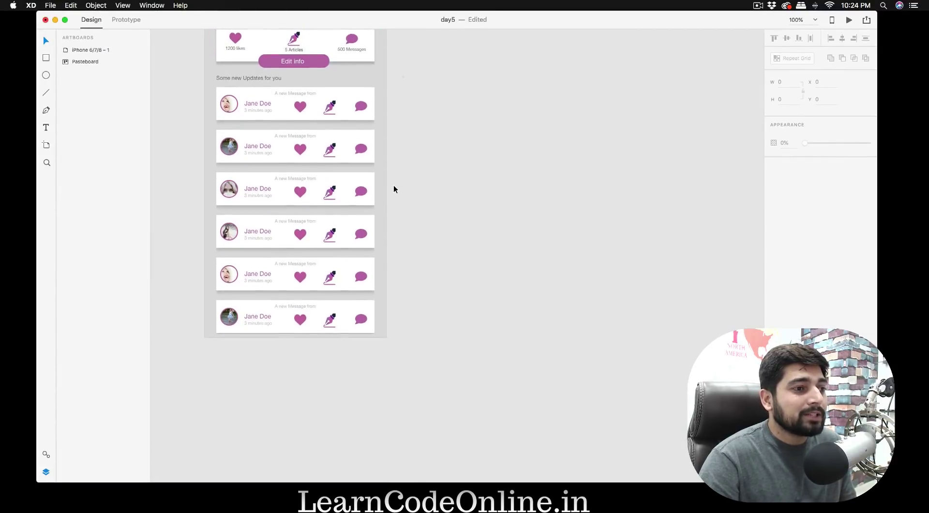
scroll(394, 189, up, 10)
scroll(314, 97, down, 1)
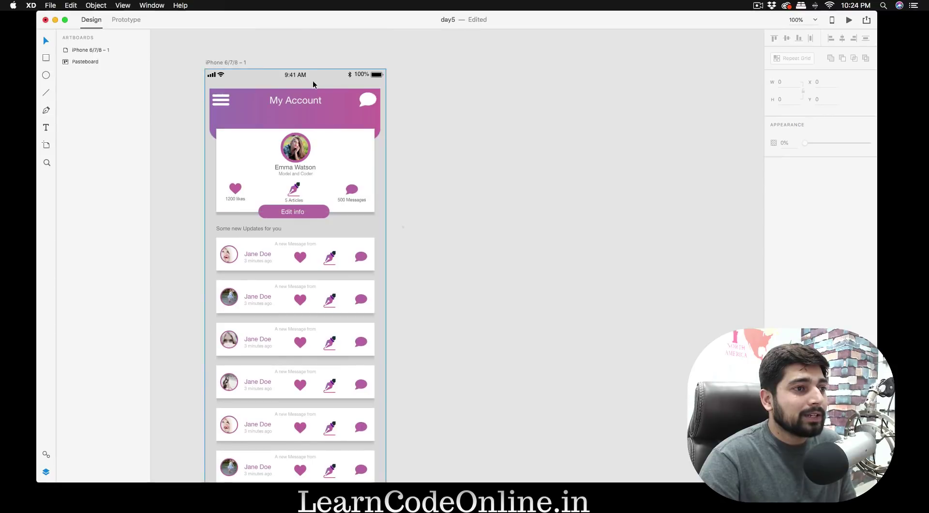
- Inspect the properties of the My Account screen's background rectangle and of its iPhone 6/7/8 artboard
click(318, 78)
scroll(509, 212, down, 3)
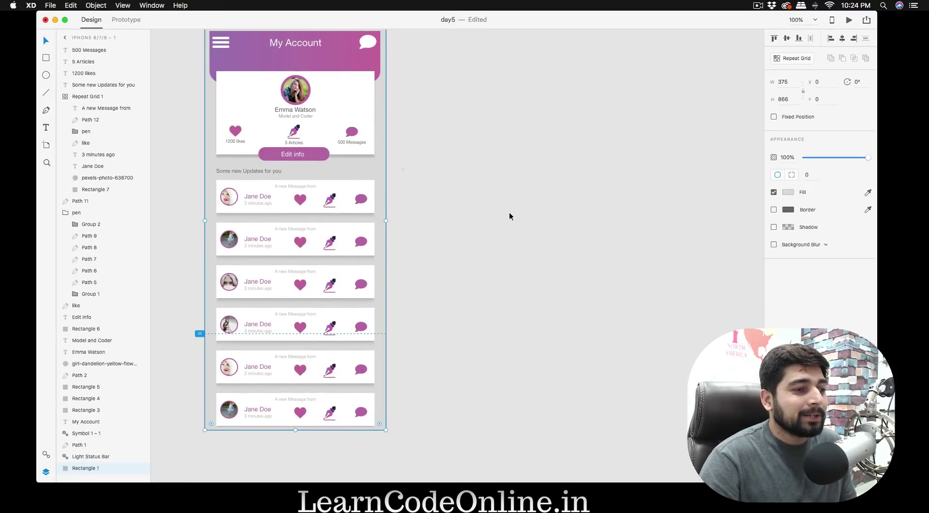
scroll(509, 212, up, 3)
scroll(510, 212, right, 1)
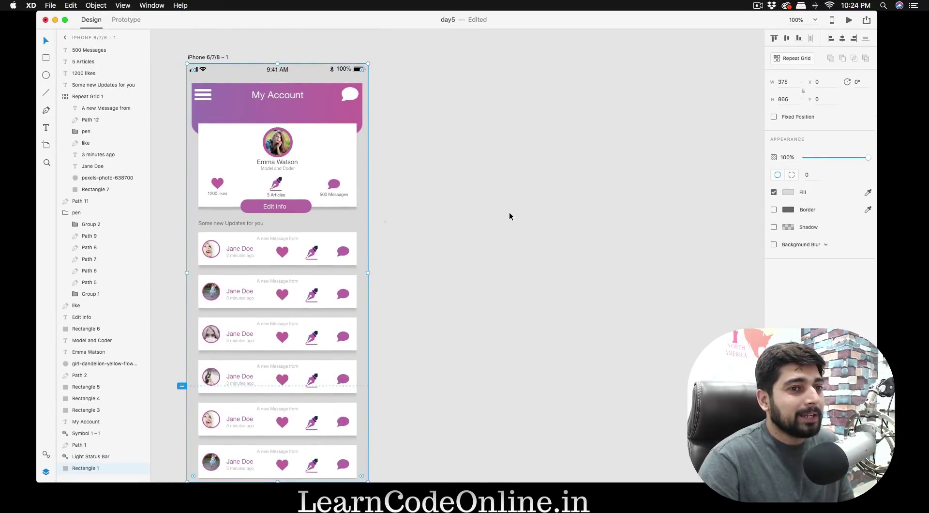
click(498, 226)
click(286, 68)
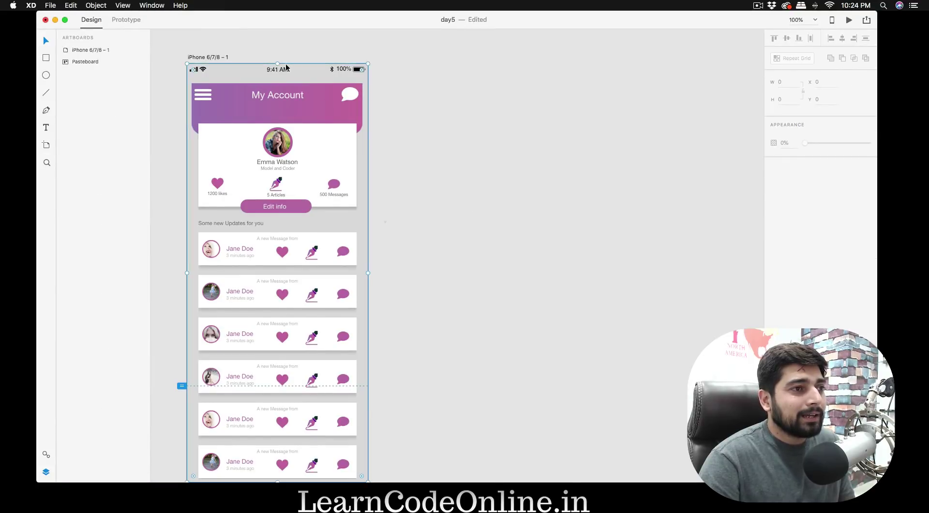
click(214, 57)
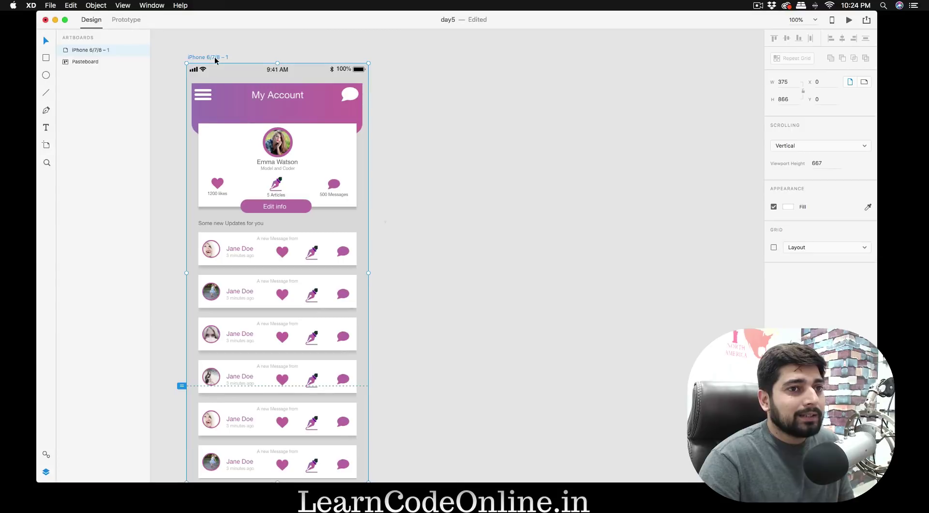
click(456, 201)
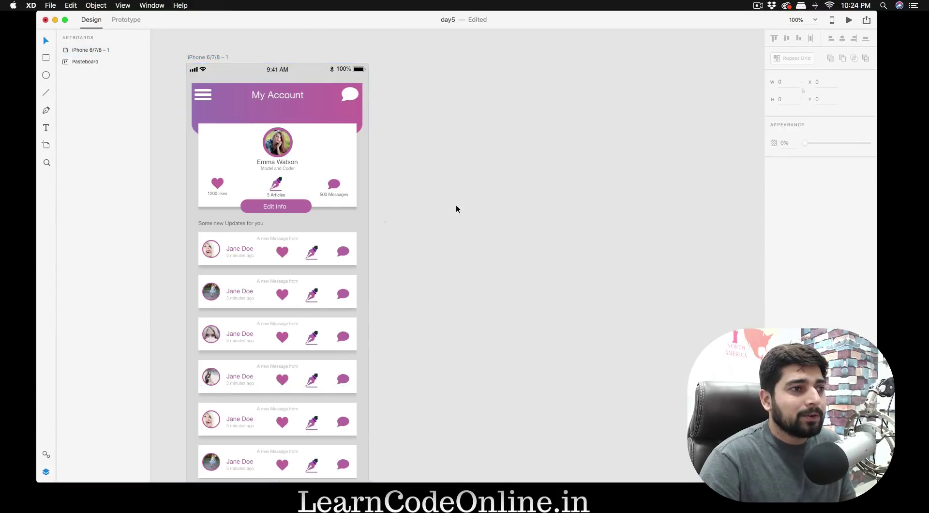
- Add a second artboard with the iPhone 6/7/8 preset beside the My Account artboard
key(a)
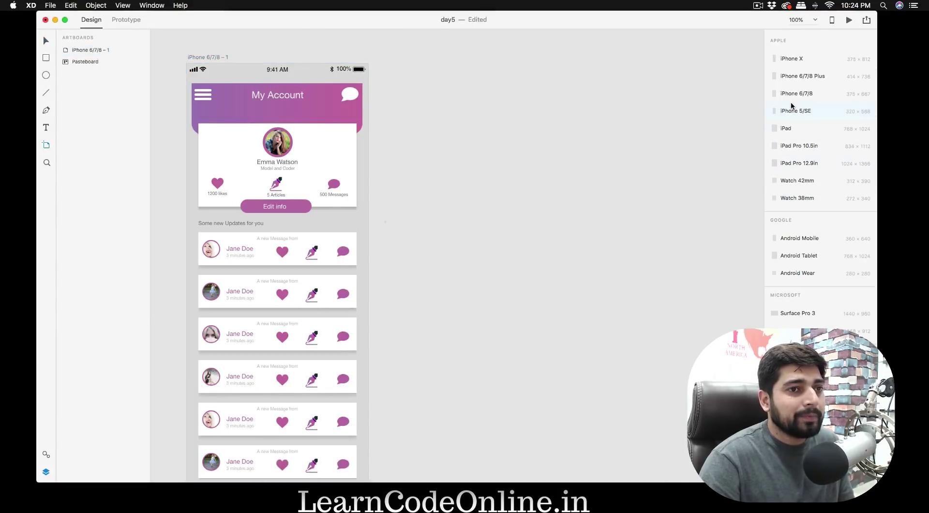
click(815, 95)
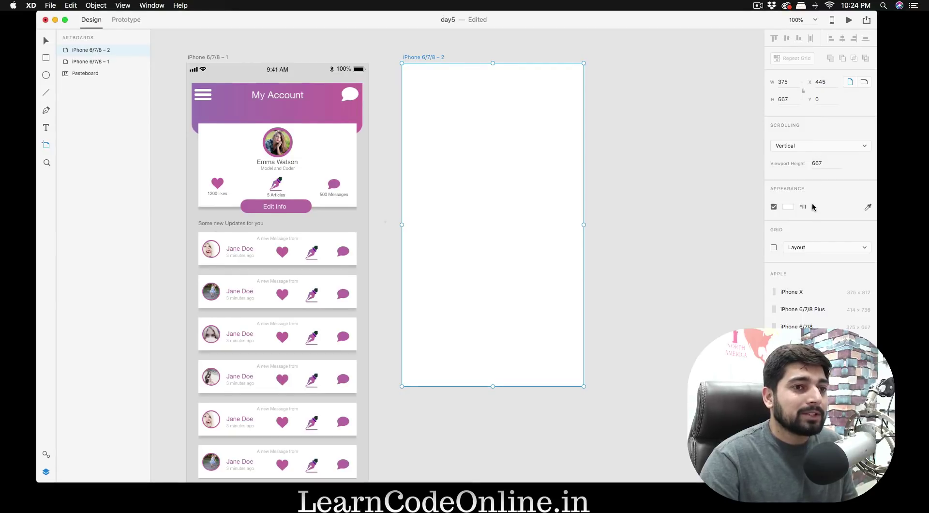
- Switch the new artboard's scrolling to None and back to Vertical
click(801, 144)
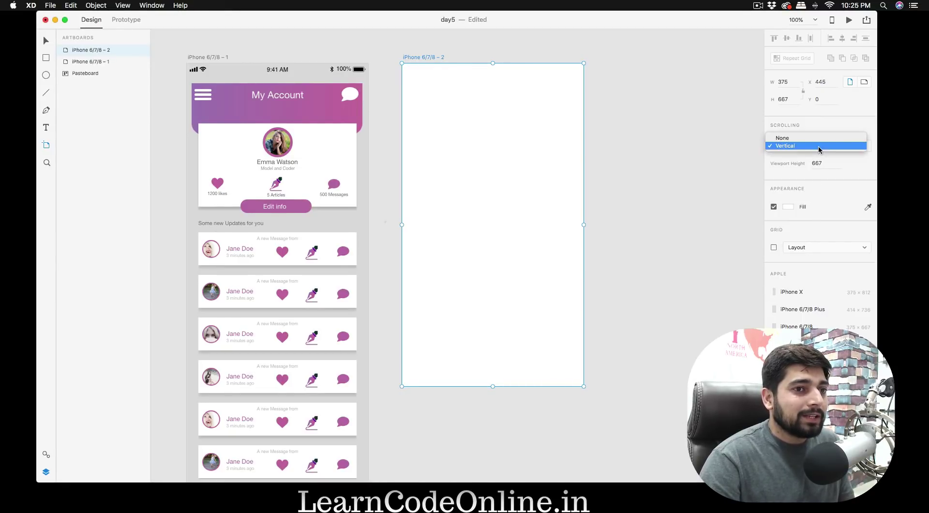
click(813, 140)
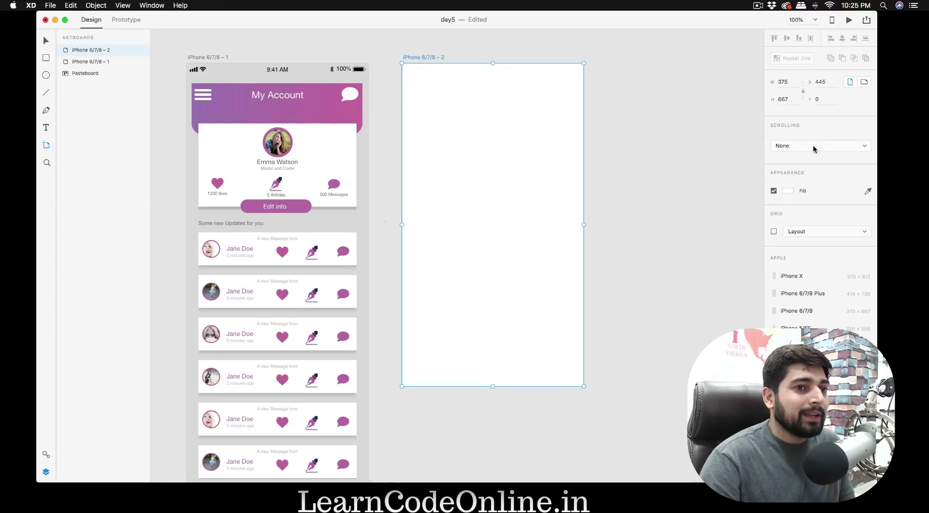
click(813, 145)
click(807, 153)
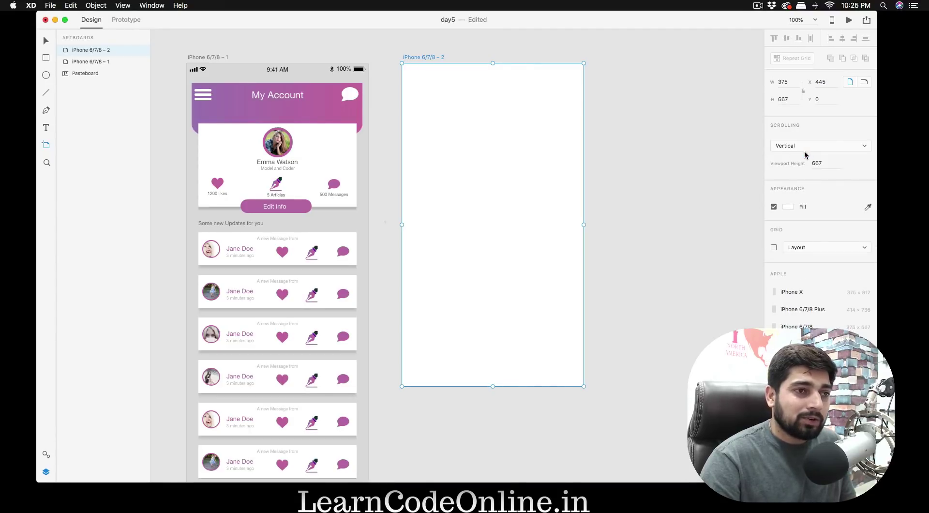
- Extend the new artboard downward to a height of 866, level with the bottom of the My Account artboard
scroll(647, 199, down, 5)
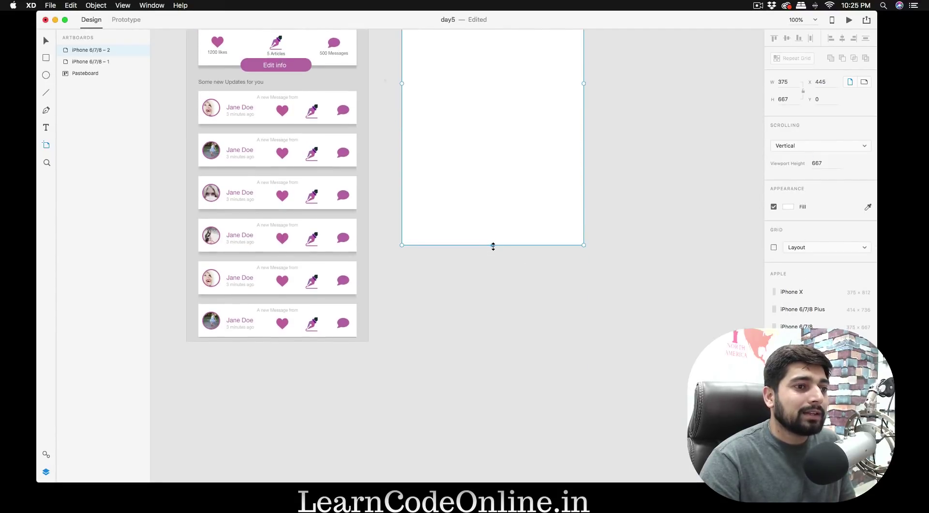
drag(493, 245, 491, 341)
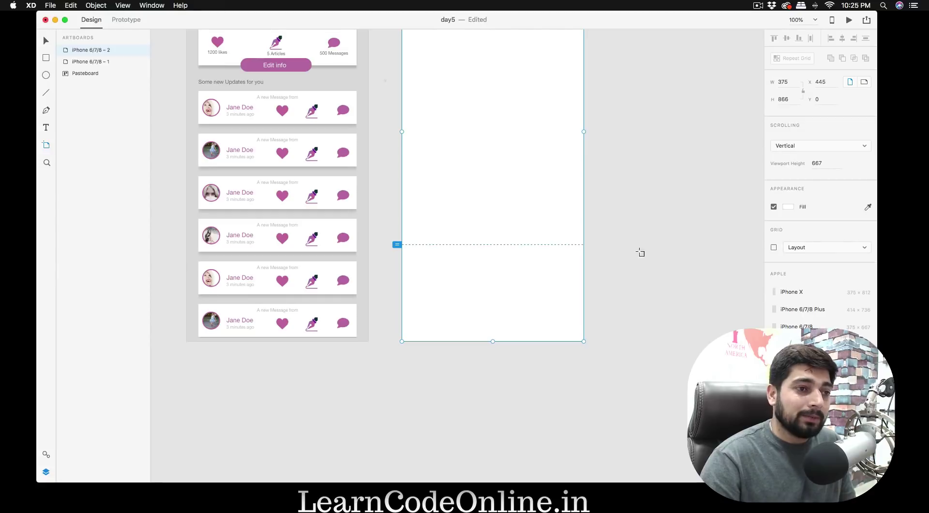
key(a)
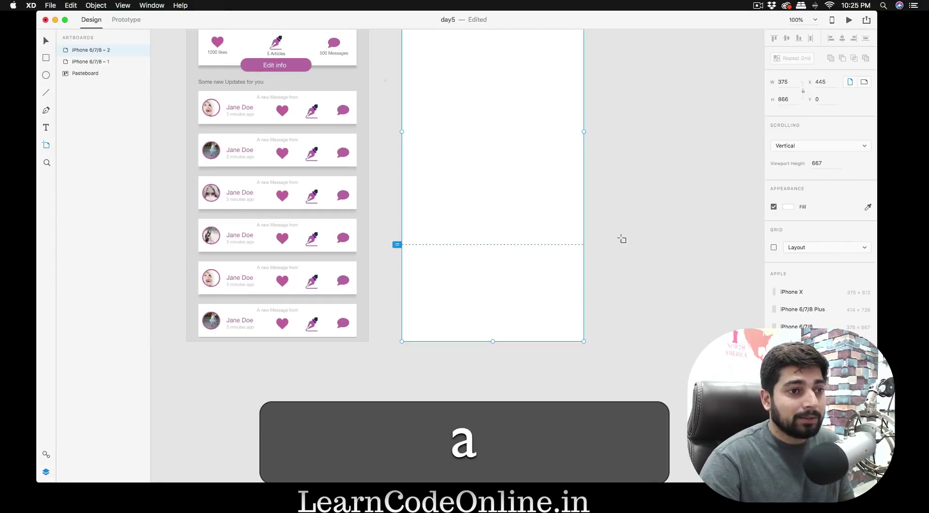
scroll(556, 145, up, 5)
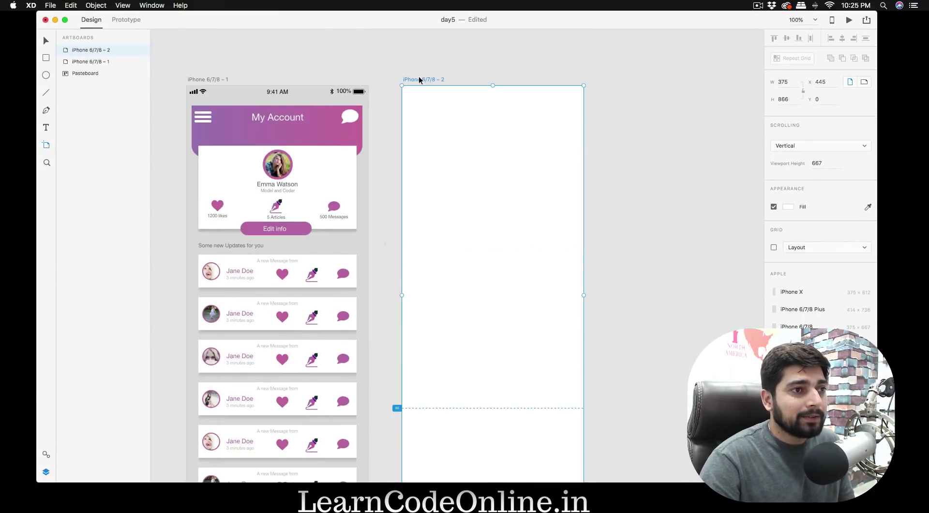
key(a)
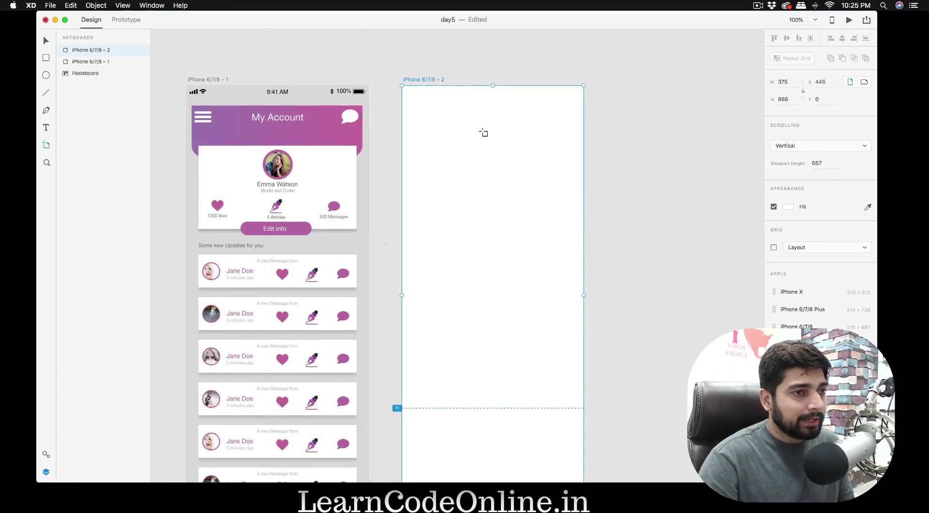
key(v)
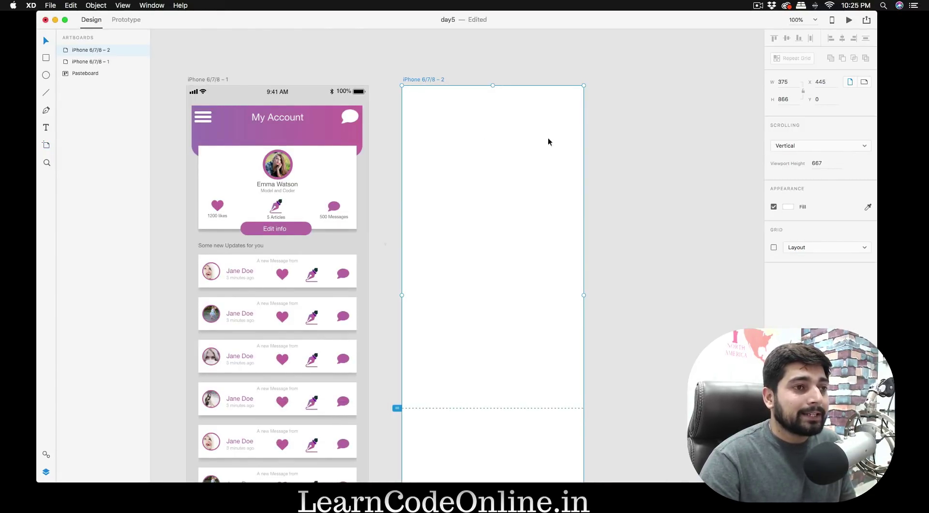
- Turn on the layout grid for both the new artboard and the My Account artboard
click(774, 248)
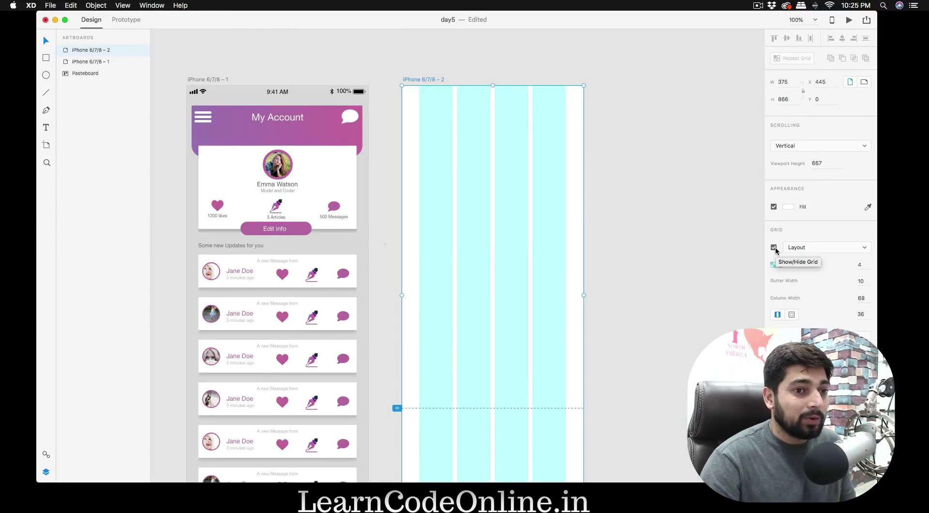
click(202, 80)
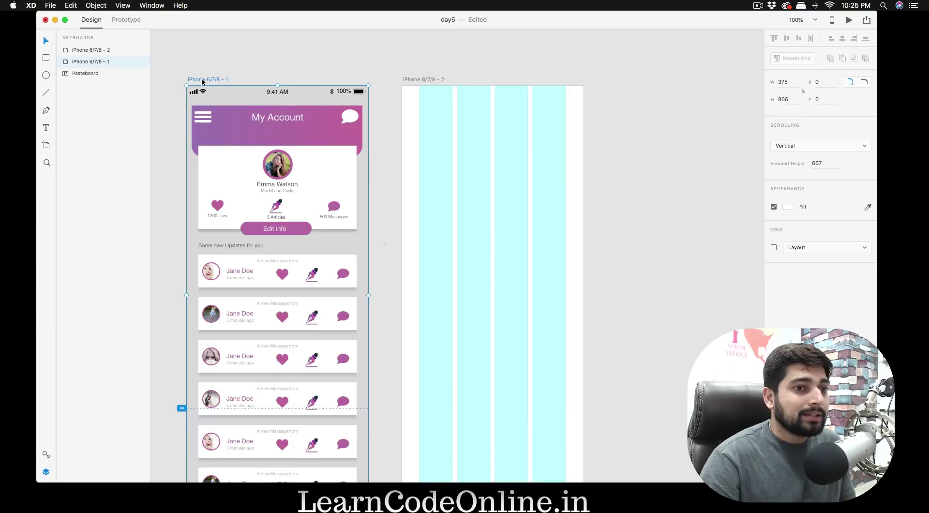
click(774, 248)
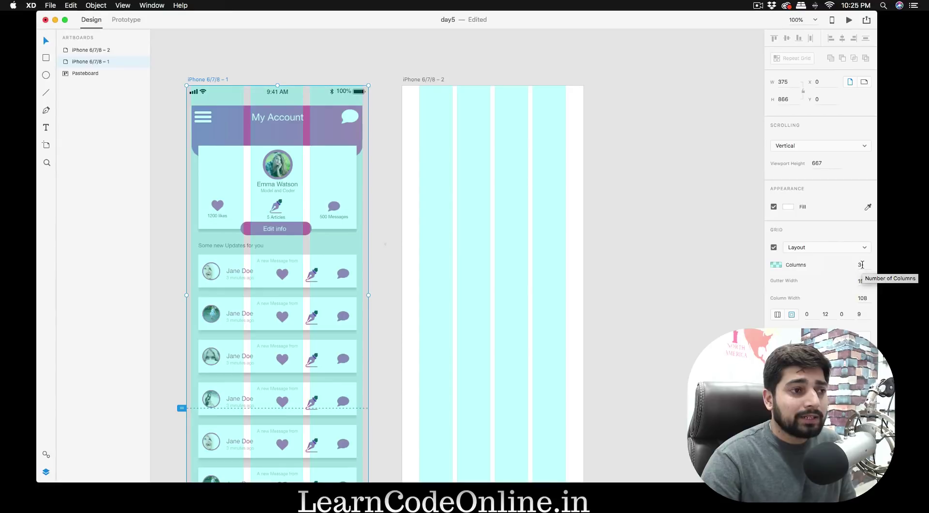
- Set the second artboard's layout grid to 3 columns with a gutter width of 5
click(424, 79)
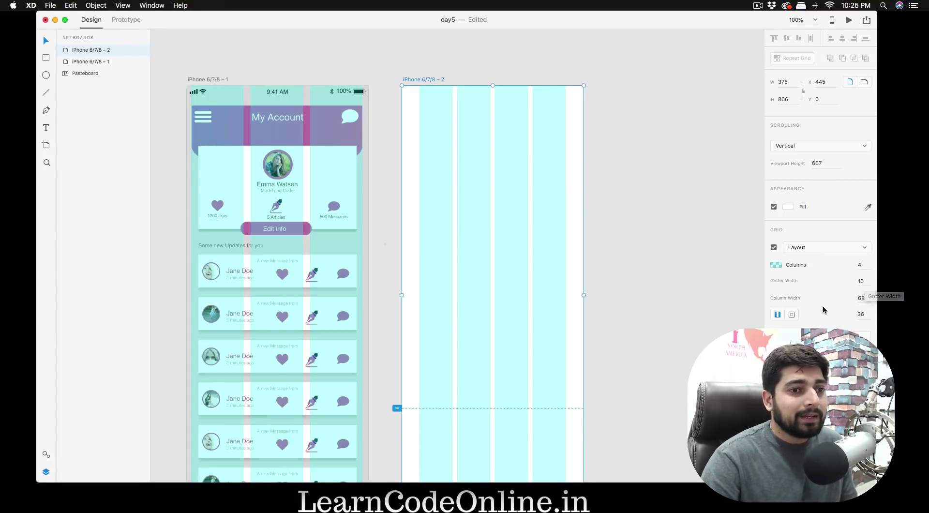
click(863, 266)
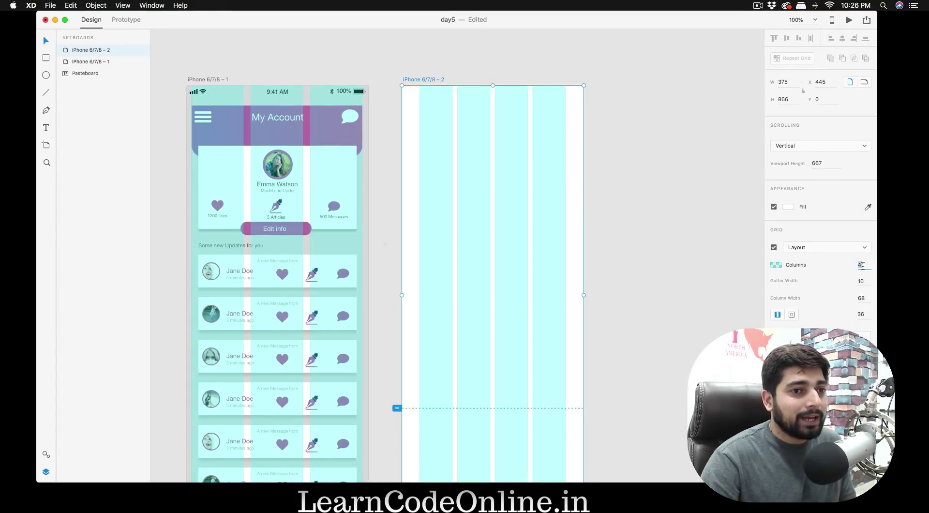
text(3)
key(Return)
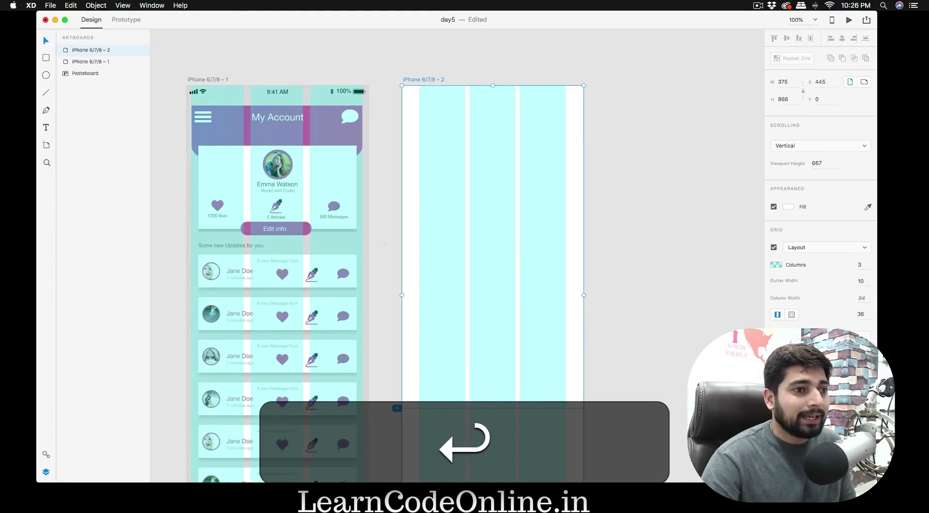
click(861, 281)
text(5)
key(Return)
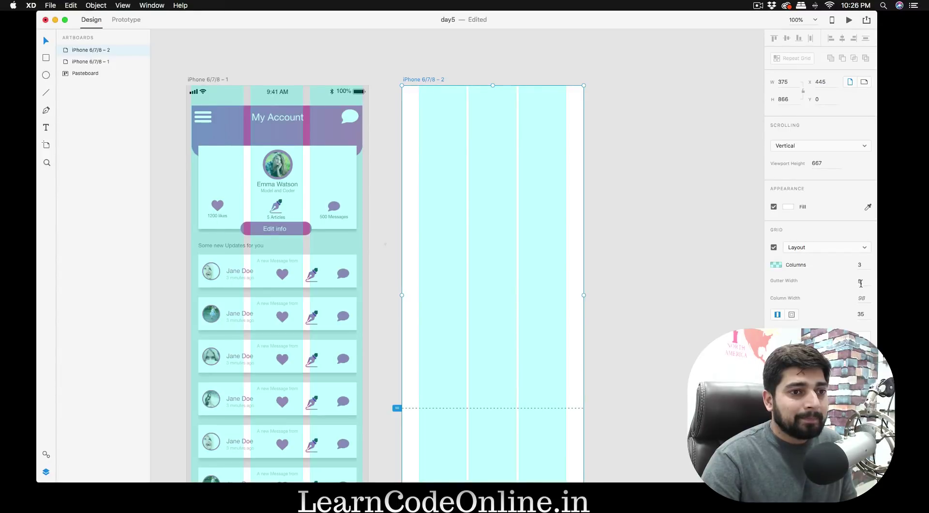
- Try linked margins of 10 for the second artboard's layout grid, and settle on 20
click(861, 313)
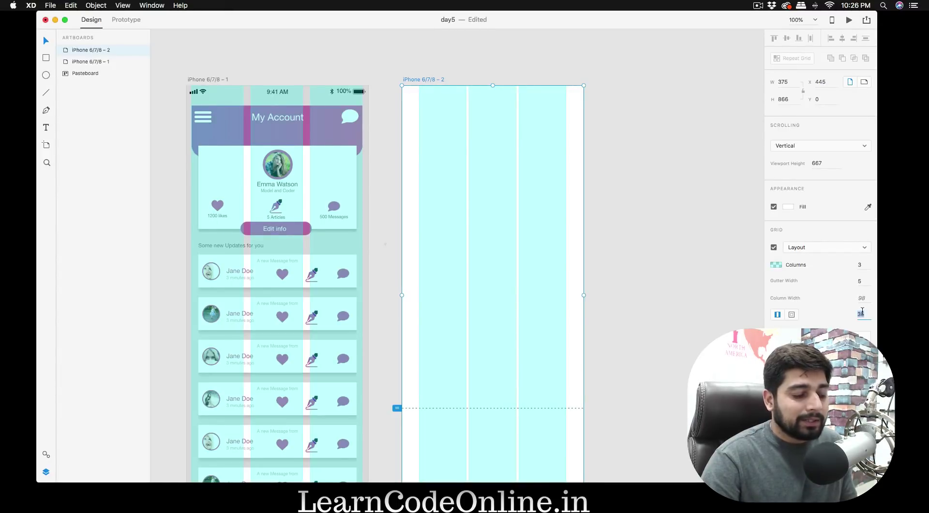
text(10)
key(Return)
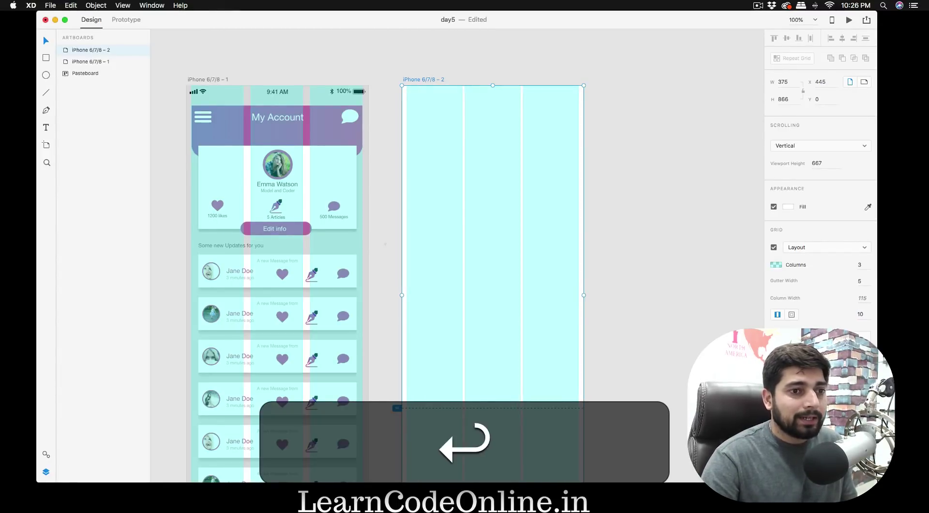
text(20)
key(Return)
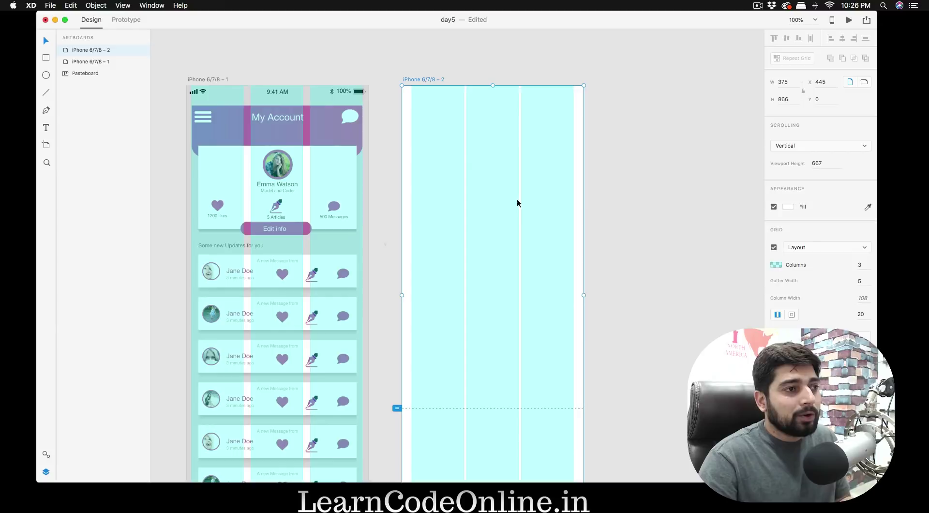
click(610, 202)
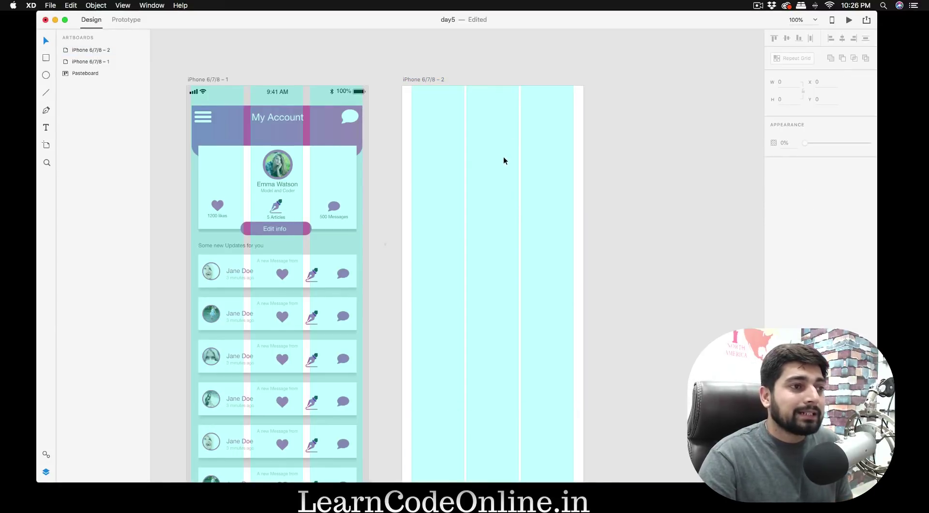
- Draw a borderless rectangle of about 334 × 130 across the three columns near the second artboard's upper edge, filled with #A75C5C
key(r)
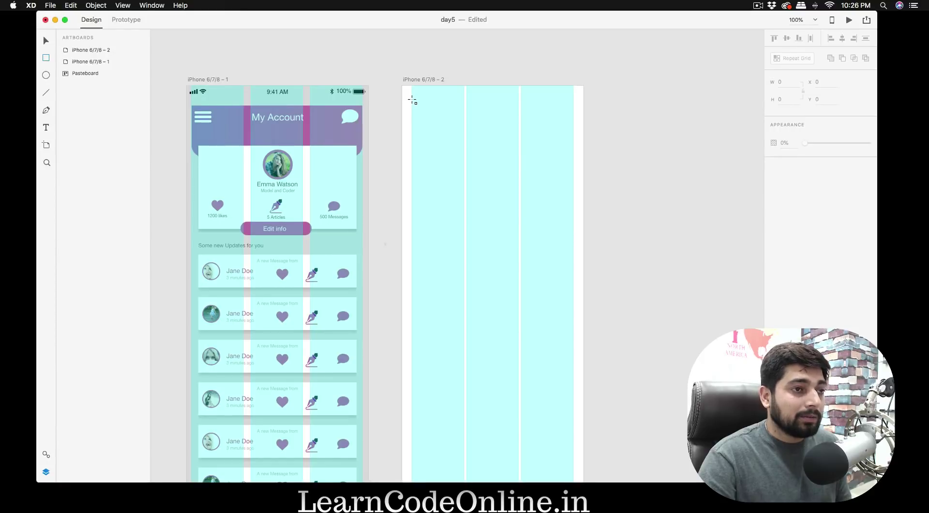
mouse_move(411, 100)
mouse_down()
mouse_move(443, 167)
mouse_move(513, 199)
mouse_move(557, 196)
mouse_move(554, 206)
mouse_move(572, 163)
mouse_up()
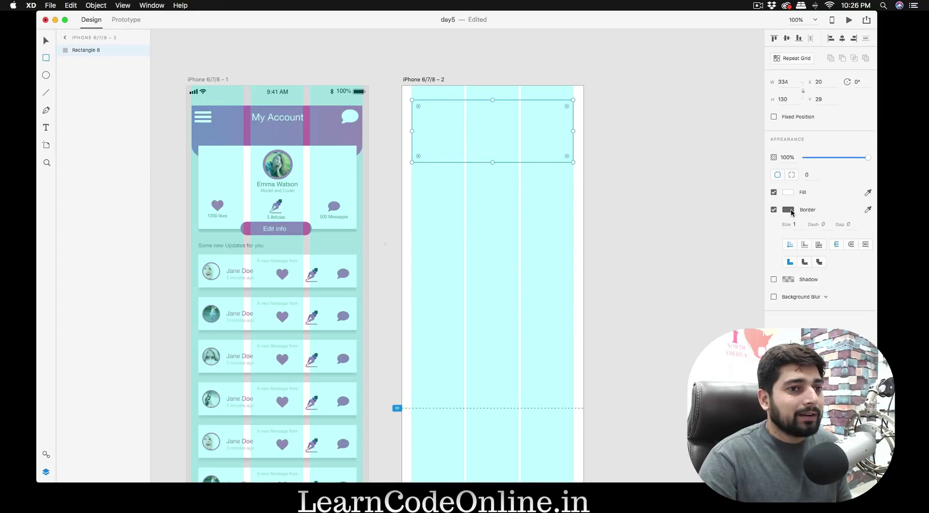
click(774, 210)
click(788, 193)
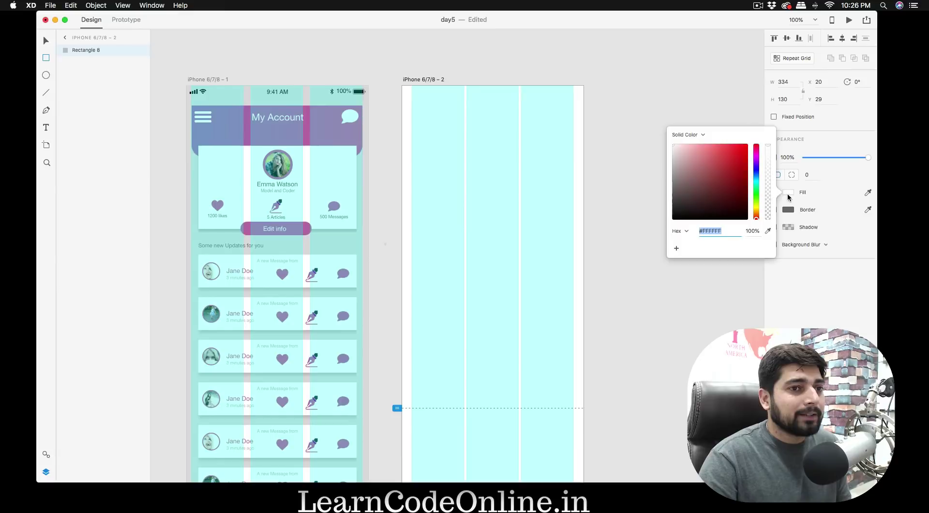
click(706, 170)
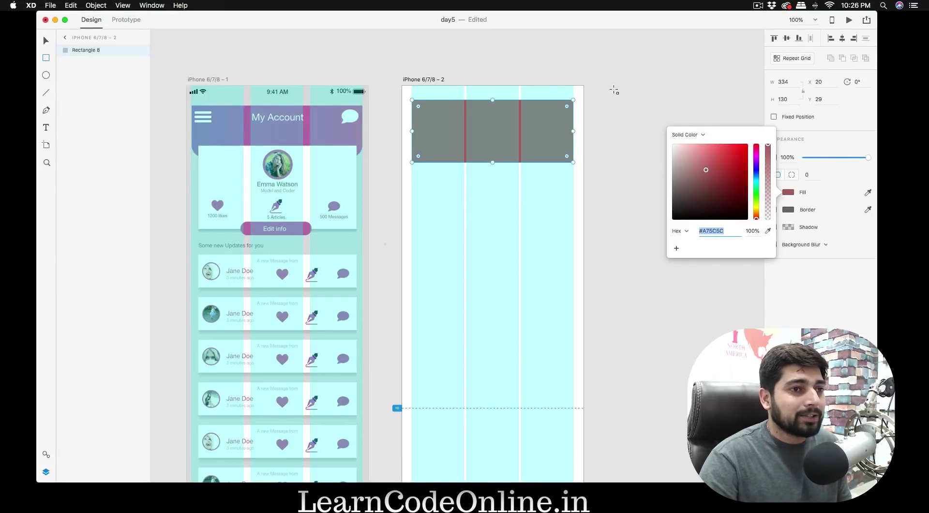
text(vv)
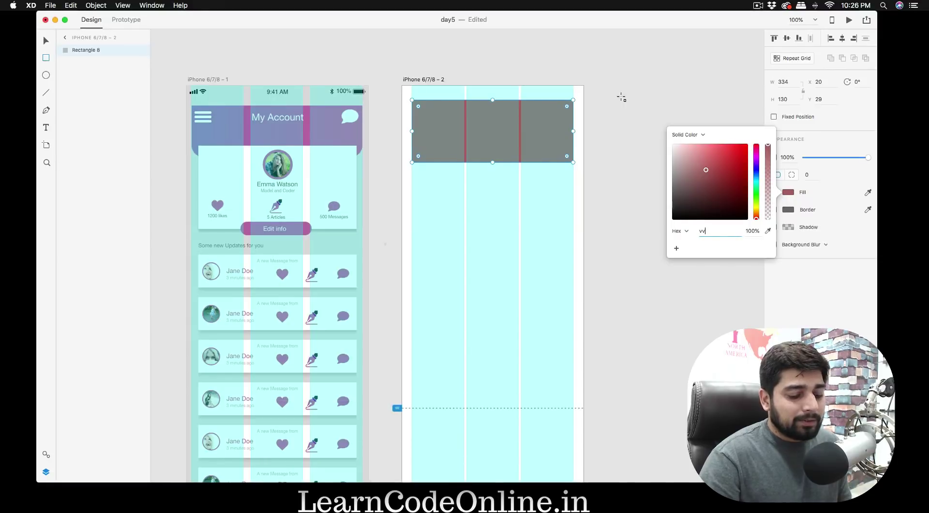
key(BackSpace)
key(super+z)
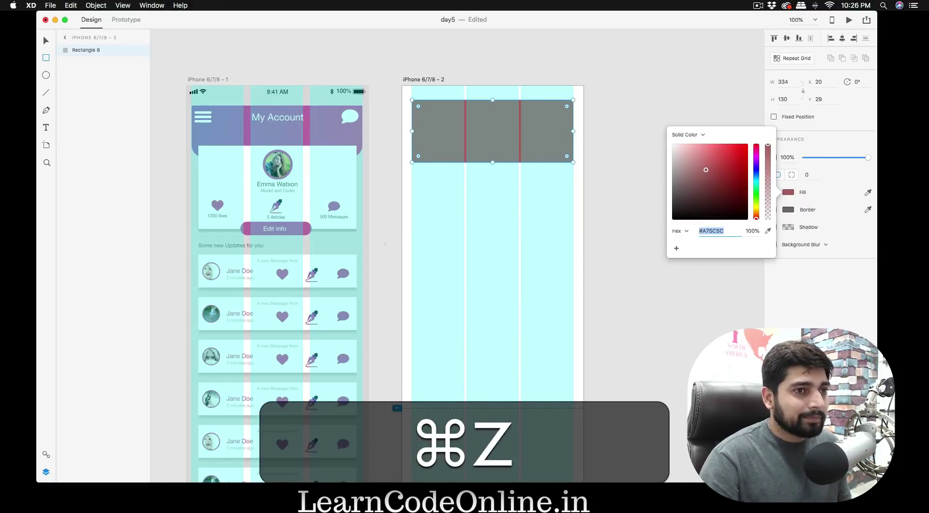
key(super+z)
key(v)
click(638, 122)
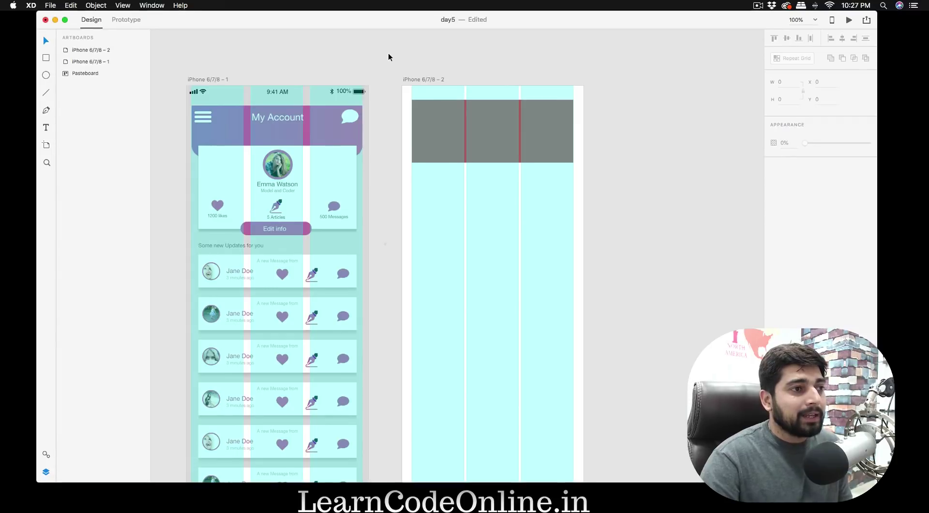
- Round only the two lower corners of the rectangle on the second artboard, setting both radii to 35
click(505, 144)
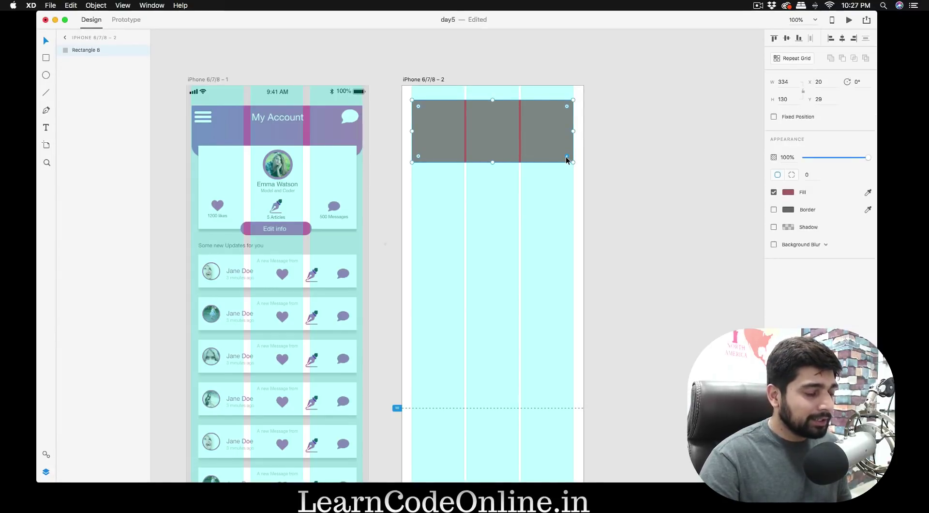
drag(567, 157, 555, 148)
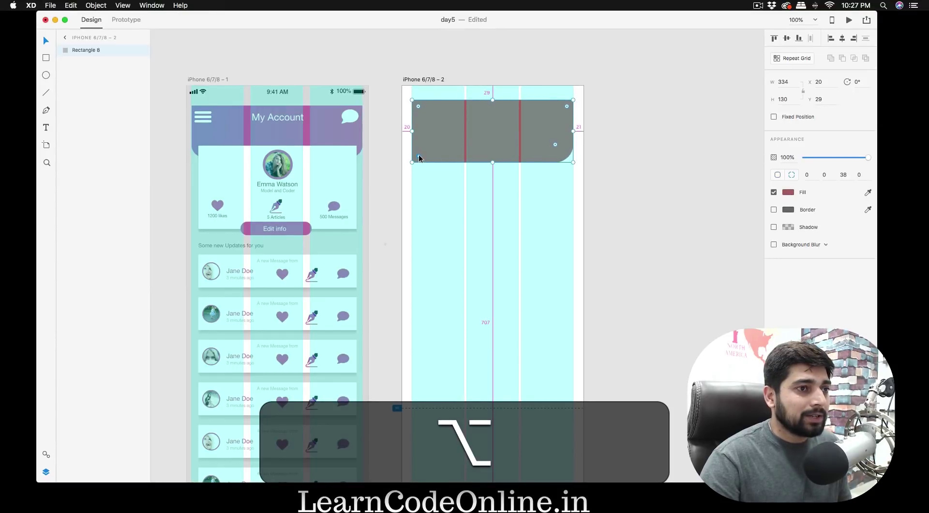
drag(419, 155, 437, 148)
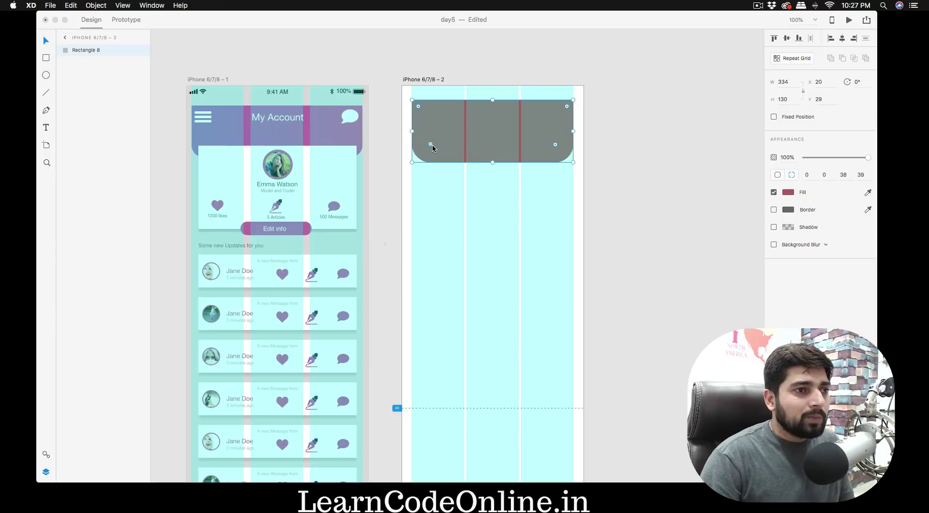
click(842, 174)
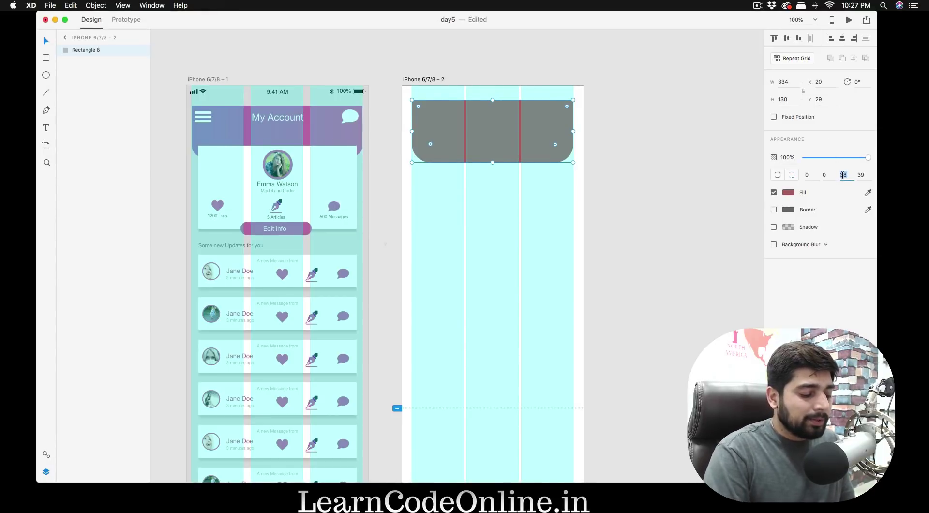
text(35)
key(Tab)
text(35)
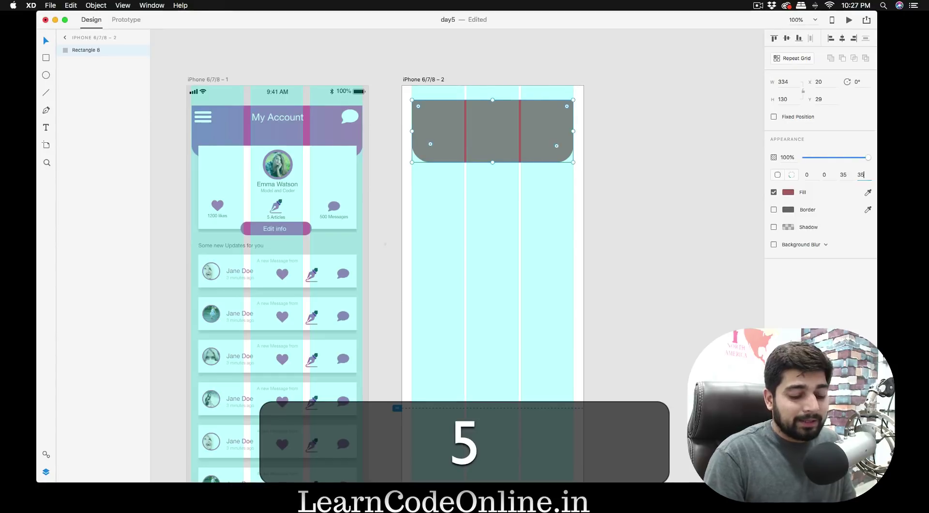
key(Return)
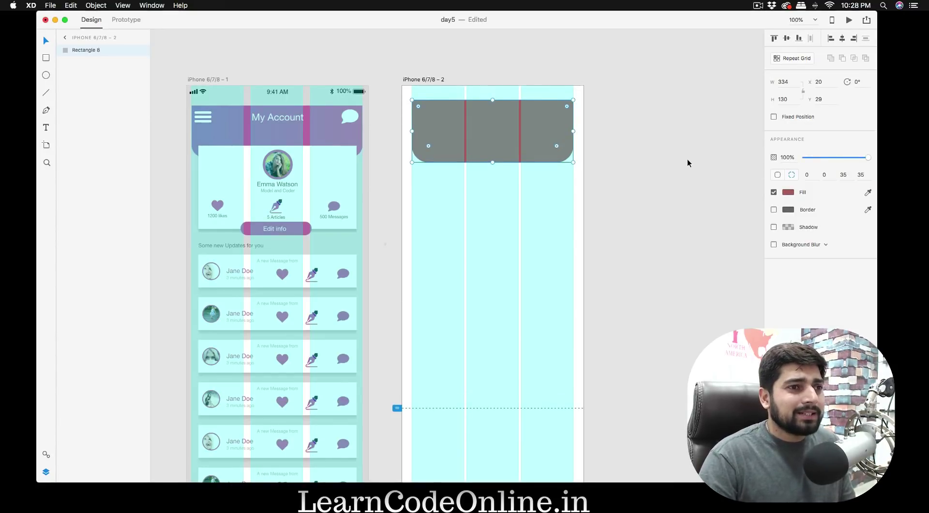
click(663, 154)
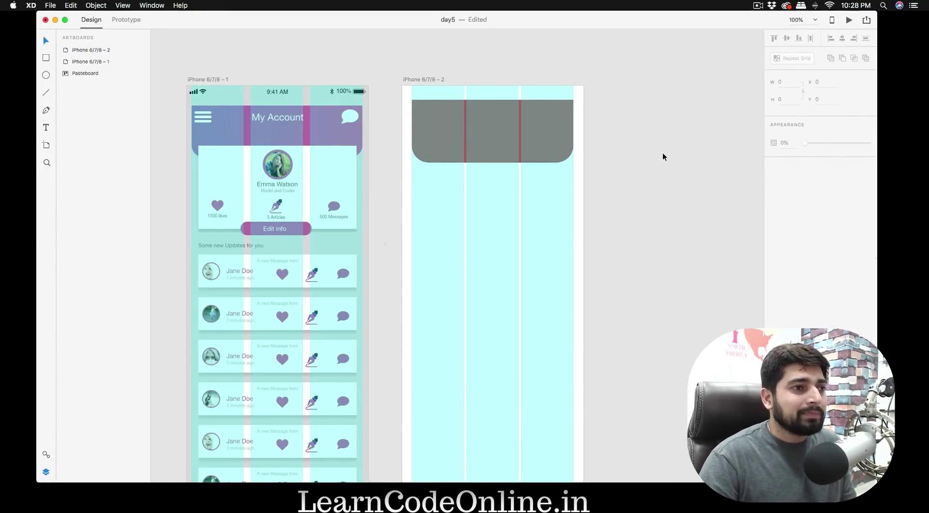
- Turn off the layout grid for both the My Account artboard and the second artboard
click(212, 80)
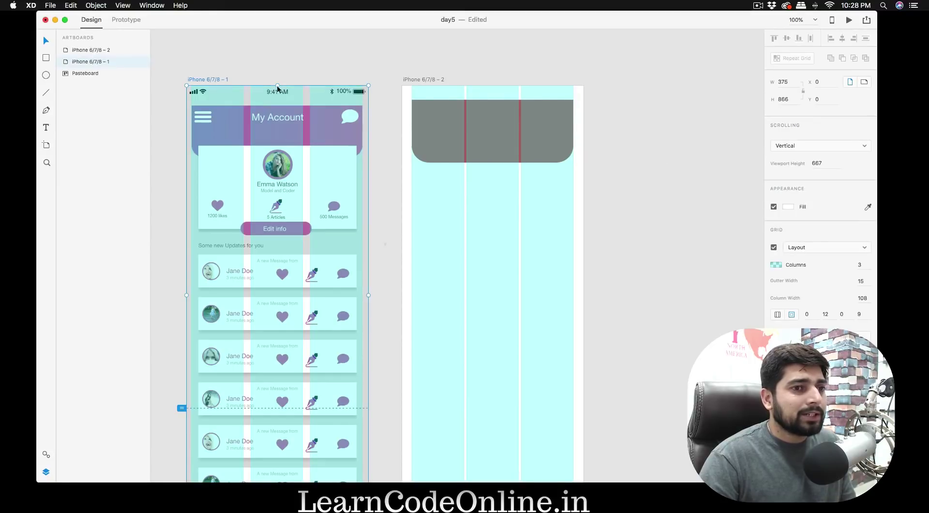
click(773, 247)
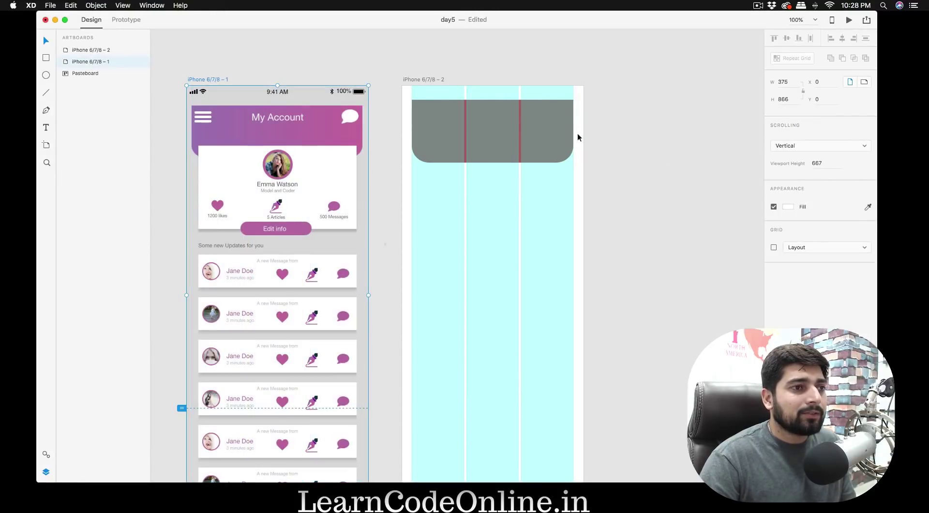
click(420, 79)
click(774, 248)
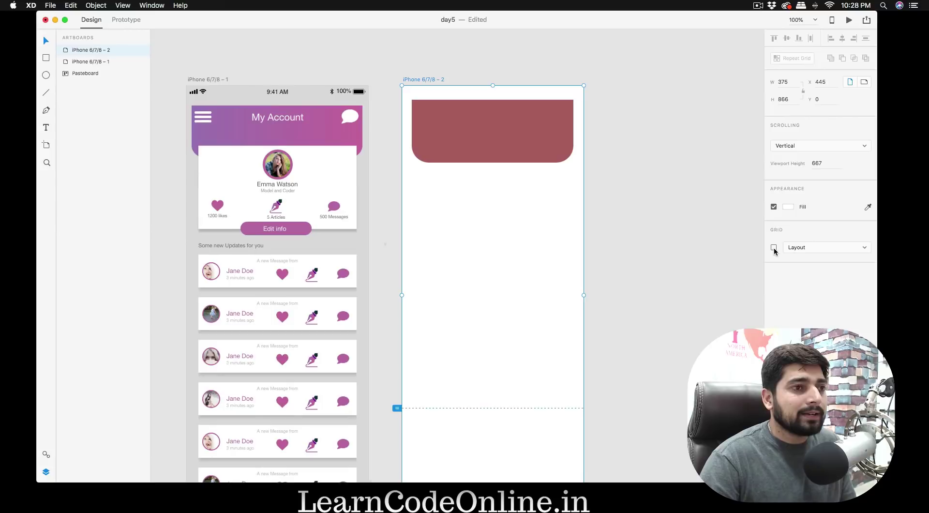
click(665, 150)
- Change the rectangle's fill to a linear gradient running horizontally from its left edge to its right edge
click(495, 142)
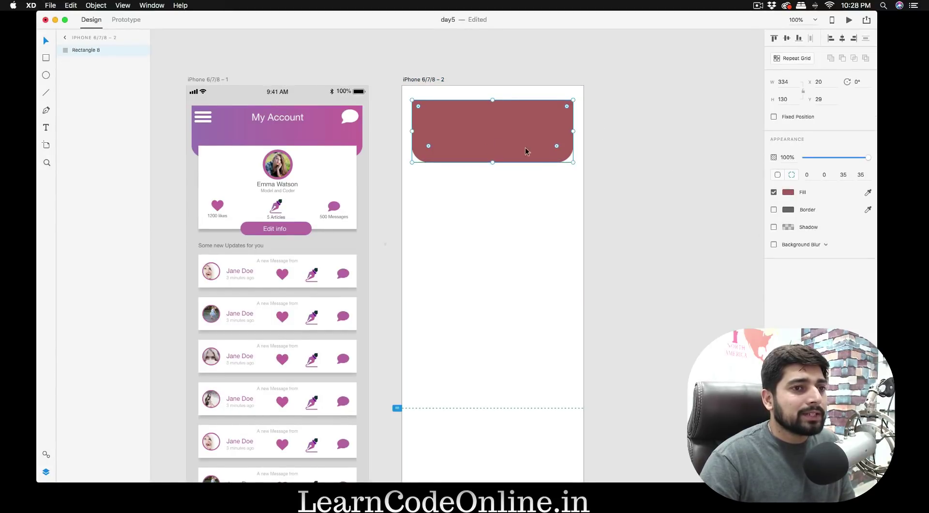
click(789, 193)
click(699, 135)
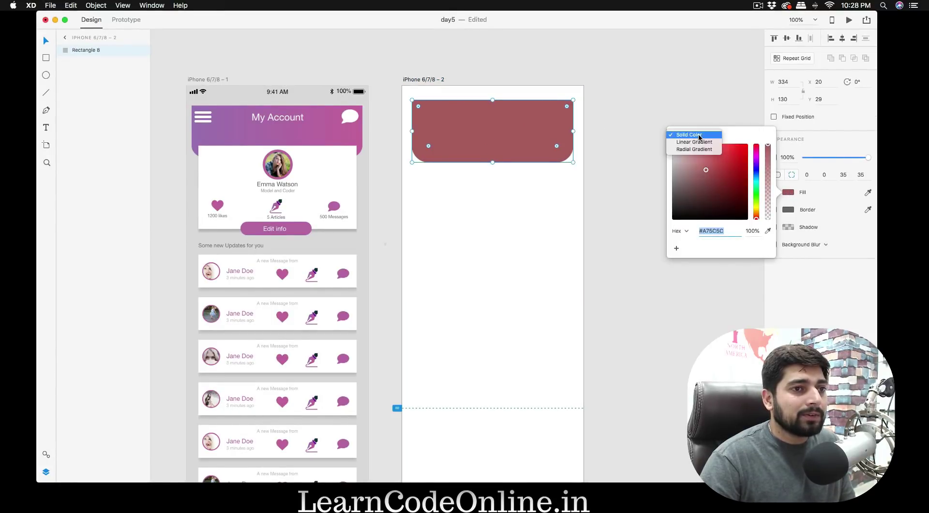
click(697, 144)
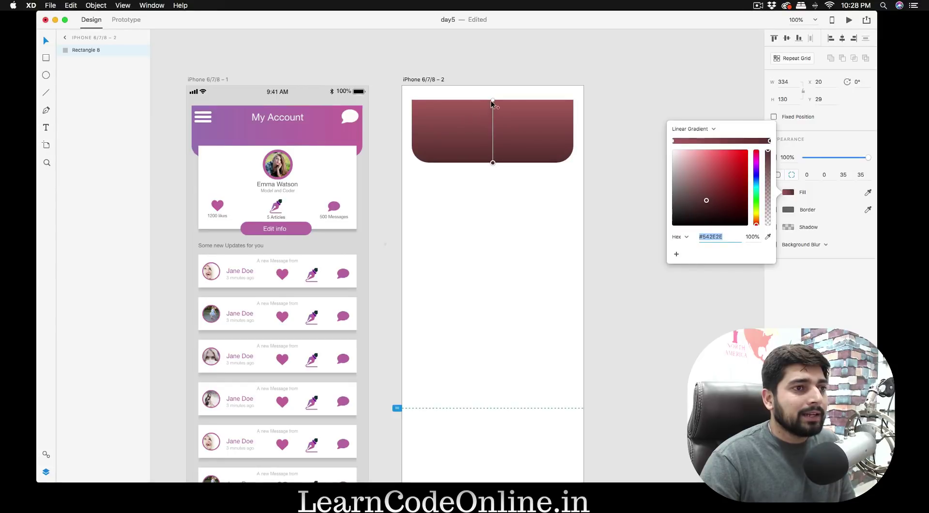
drag(493, 100, 415, 124)
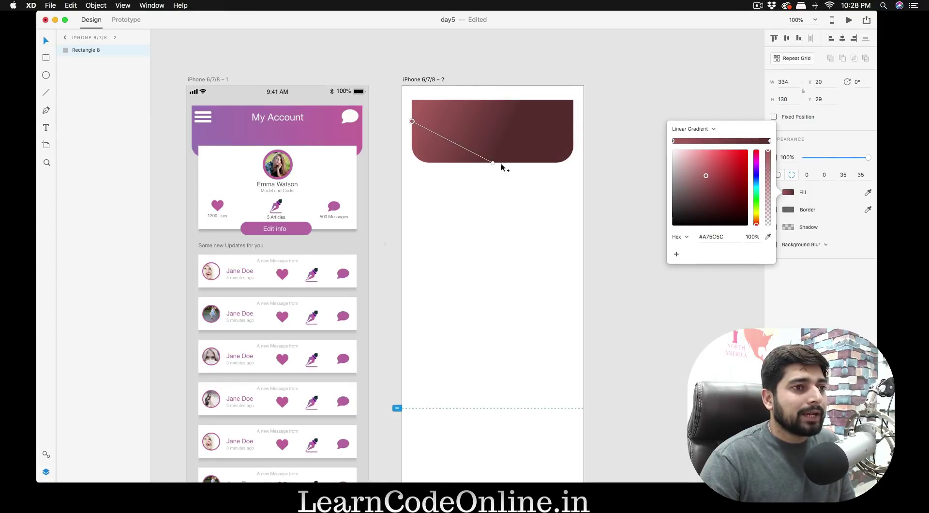
drag(492, 163, 571, 121)
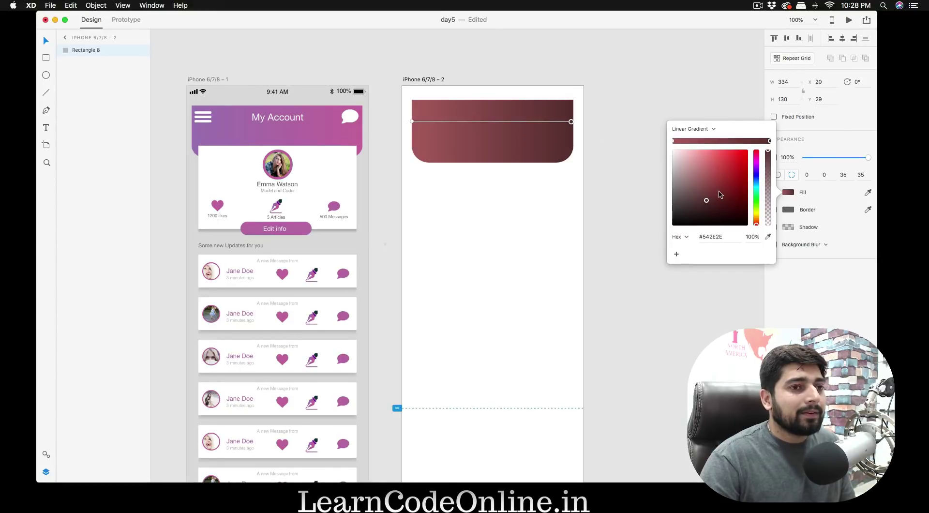
- Sample the My Account header for the gradient's colours: pink #C3629A for the right end and the header's purple for the left end
click(769, 237)
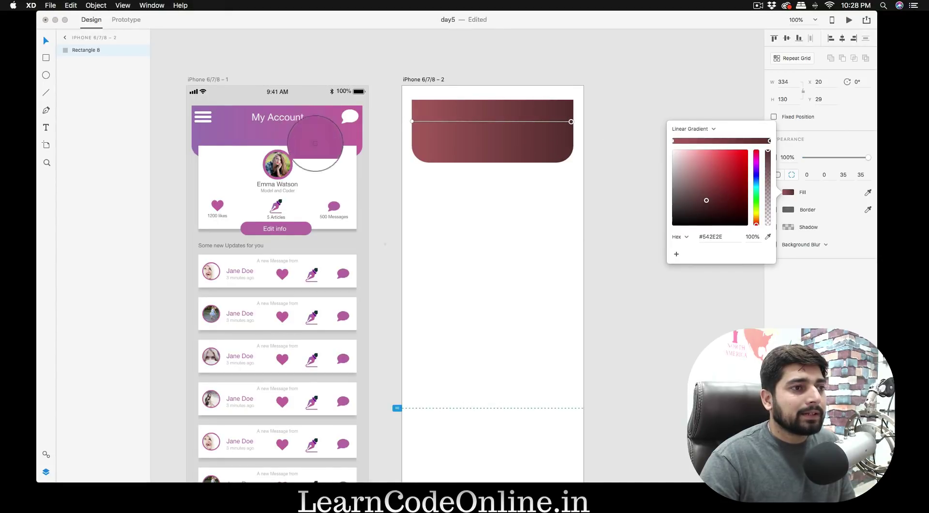
click(360, 140)
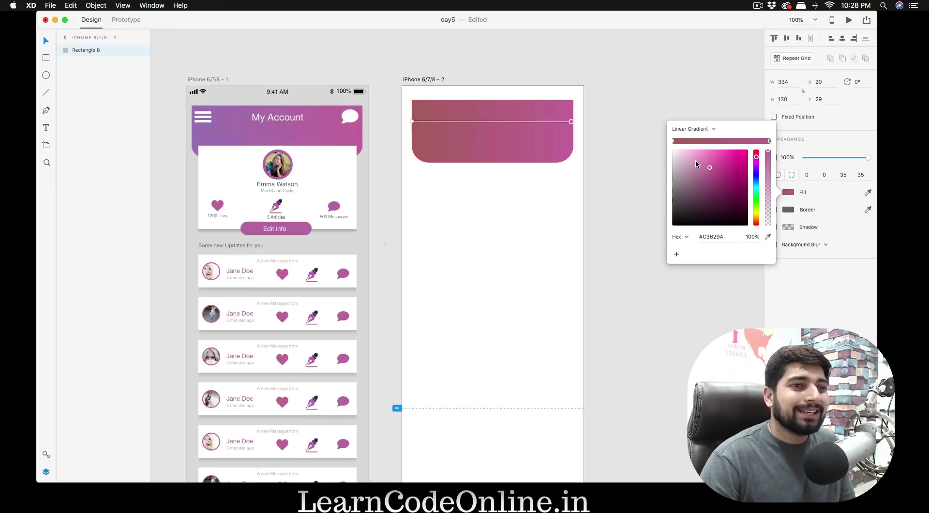
click(673, 140)
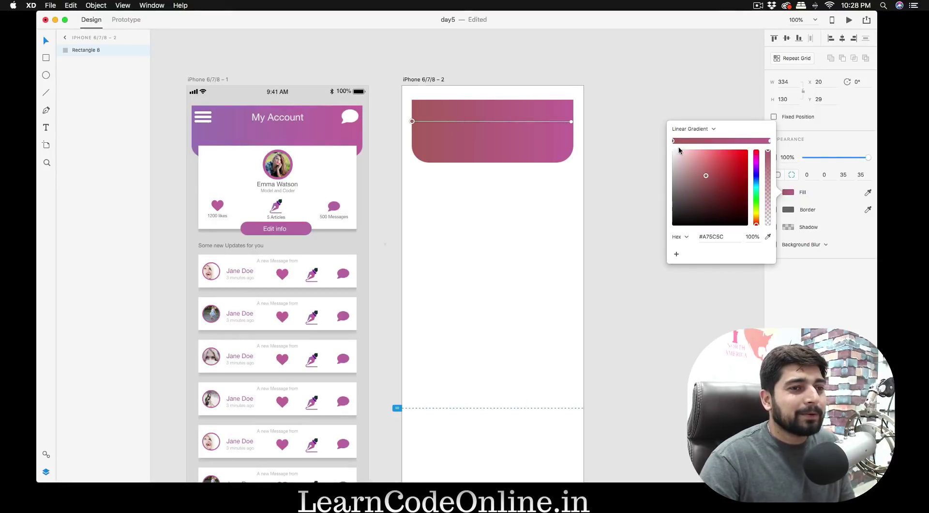
click(768, 236)
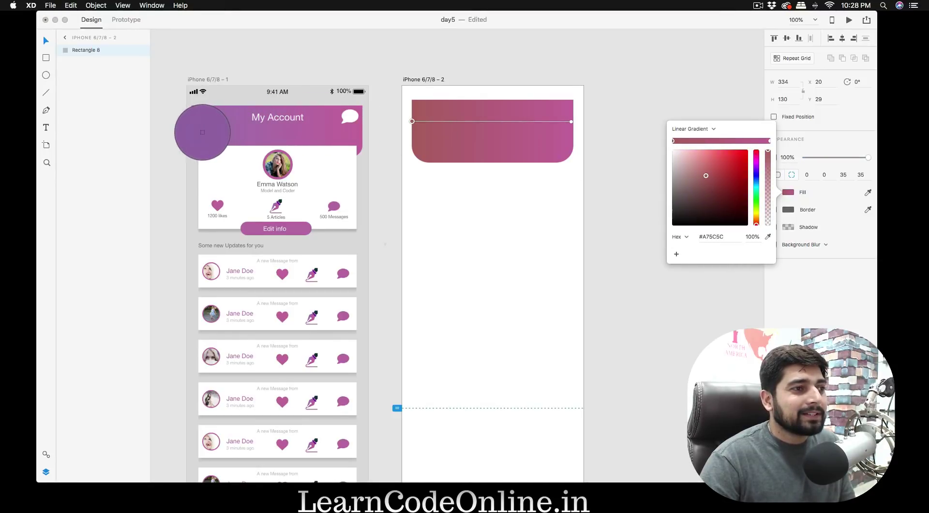
click(200, 135)
click(649, 168)
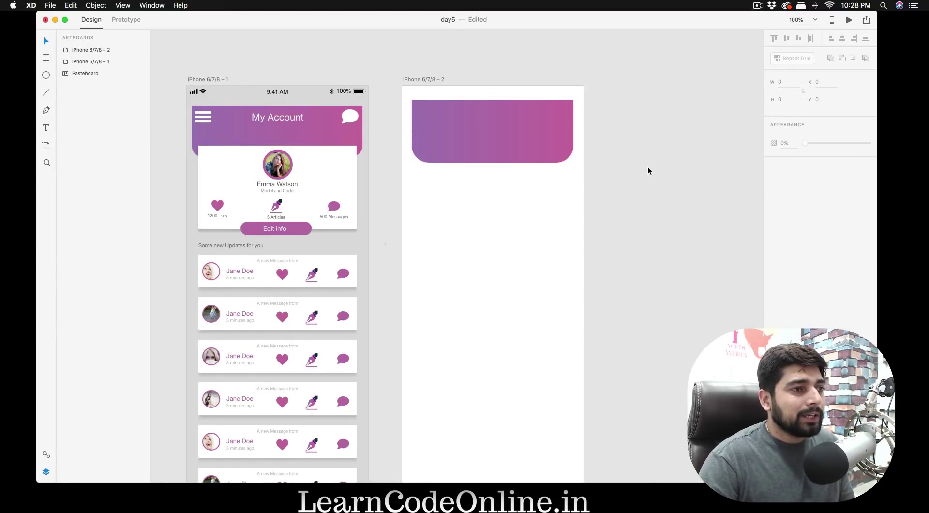
- Draw a white bar of about 44 × 6 near the gradient header's upper-left corner, with a corner radius of 3
key(r)
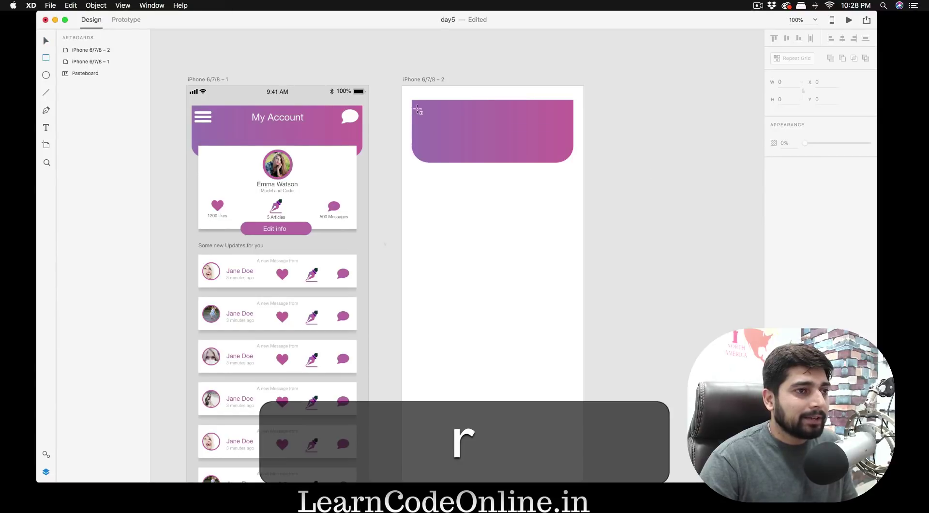
drag(417, 108, 438, 110)
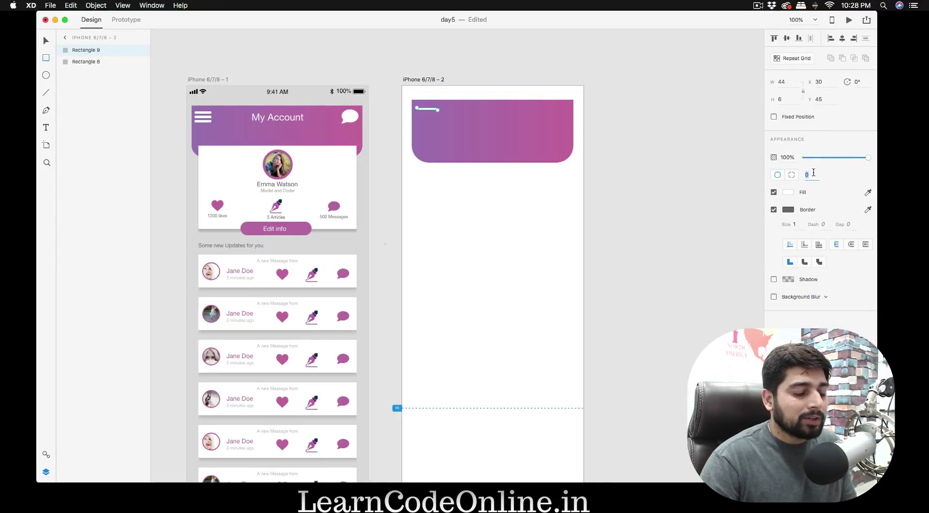
text(3)
key(Return)
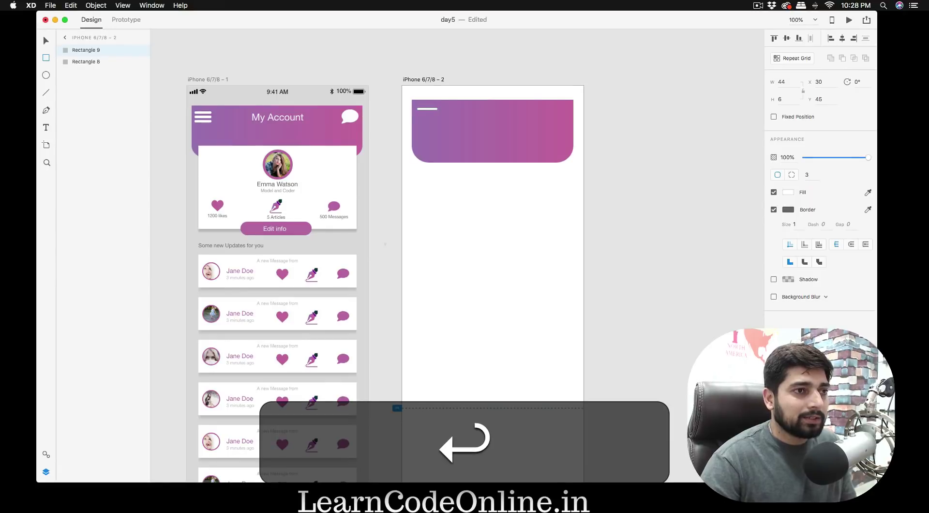
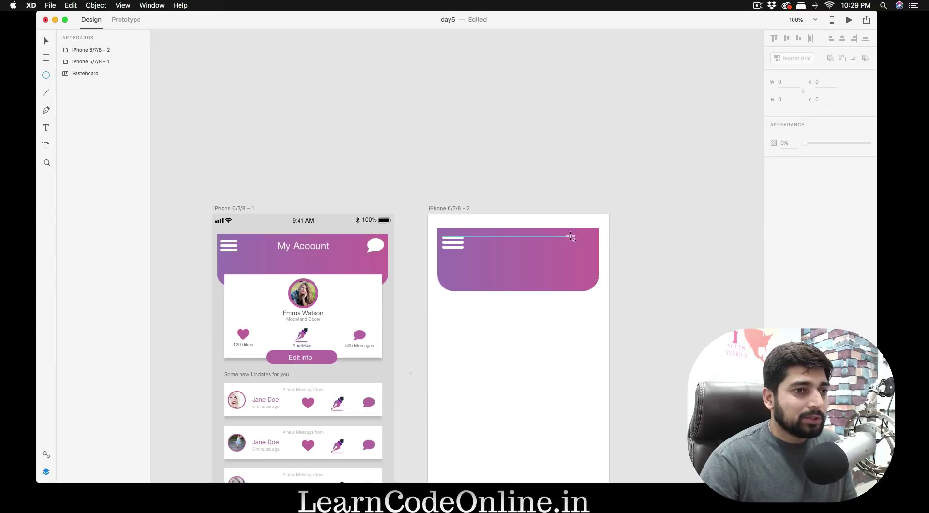
- Draw a white ellipse of about 55 × 46 near the gradient header's upper-right corner and remove its border
drag(571, 236, 584, 249)
key(v)
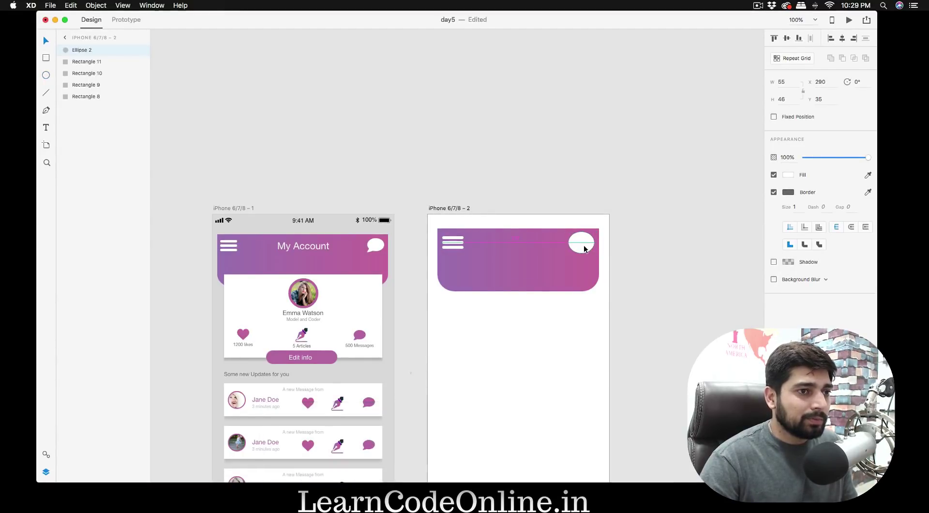
key(z)
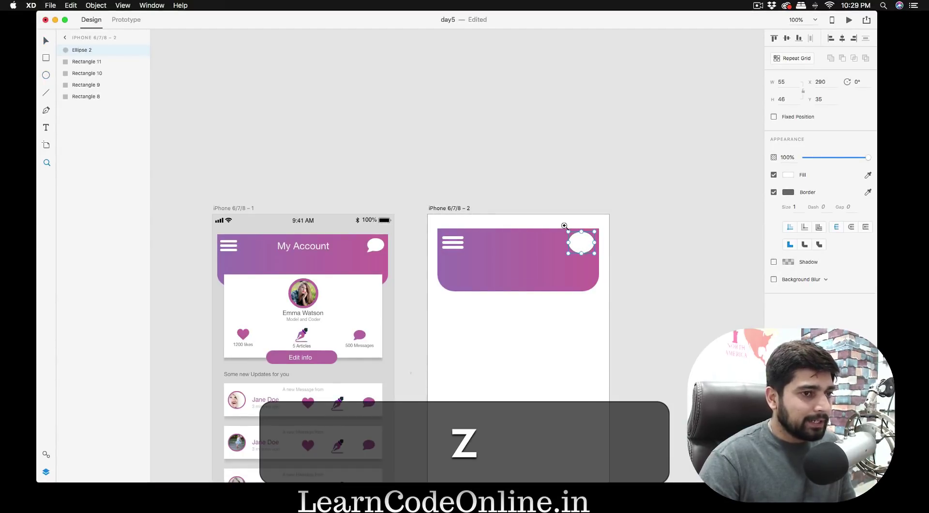
drag(547, 208, 603, 289)
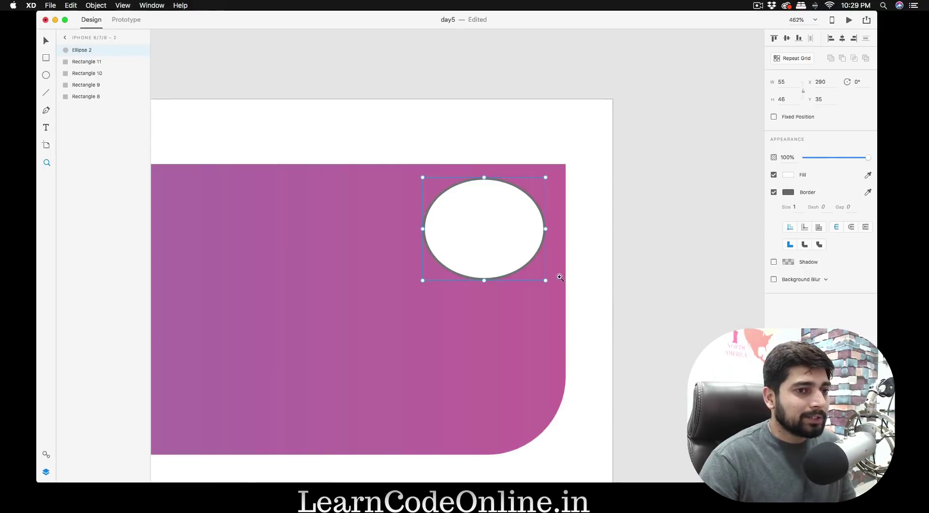
click(773, 192)
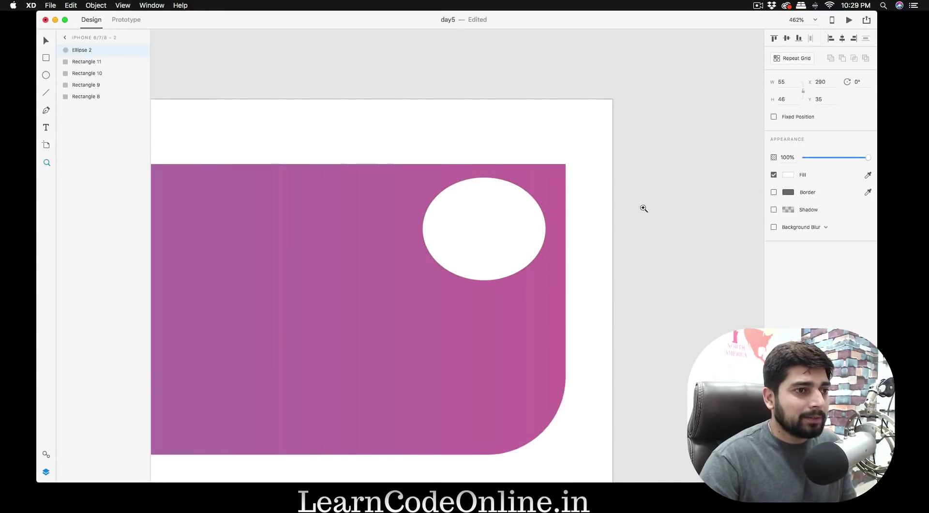
- Edit the white ellipse's path, pulling a point on its lower-left edge outward to form a speech bubble's pointed tail
key(v)
double_click(478, 252)
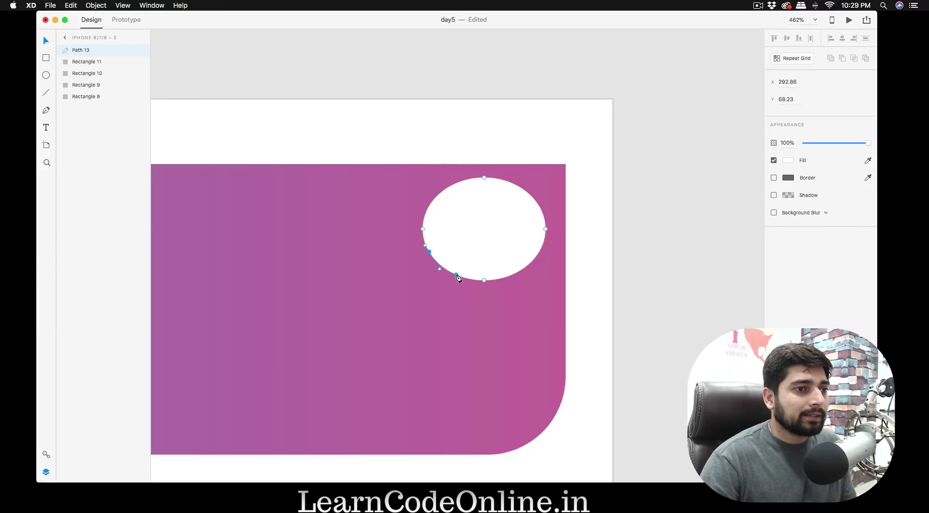
drag(441, 266, 414, 283)
key(Return)
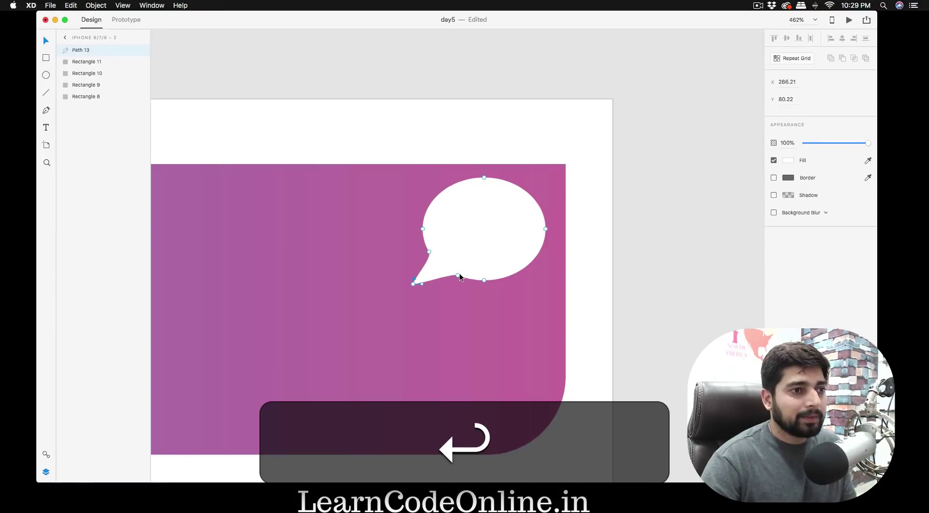
click(589, 268)
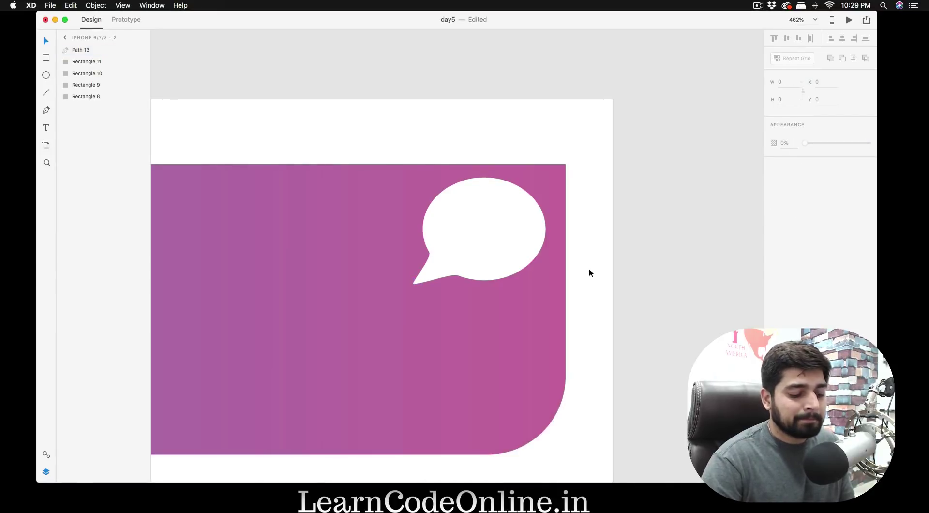
key(super+minus)
key(super+minus)
key(super+minus)
key(super+minus)
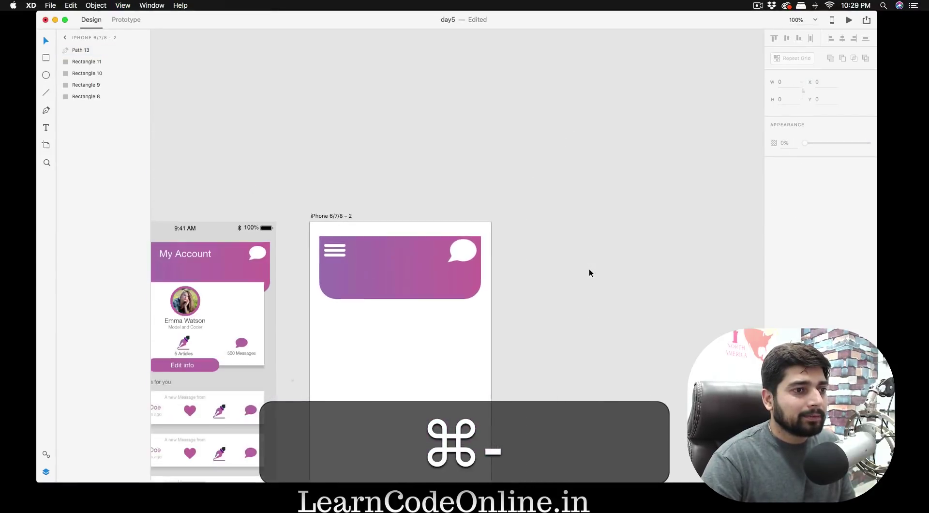
- Try to refine the white speech bubble's tail by pulling its tip slightly inward, to X 290, Y 85.06
click(453, 261)
double_click(458, 261)
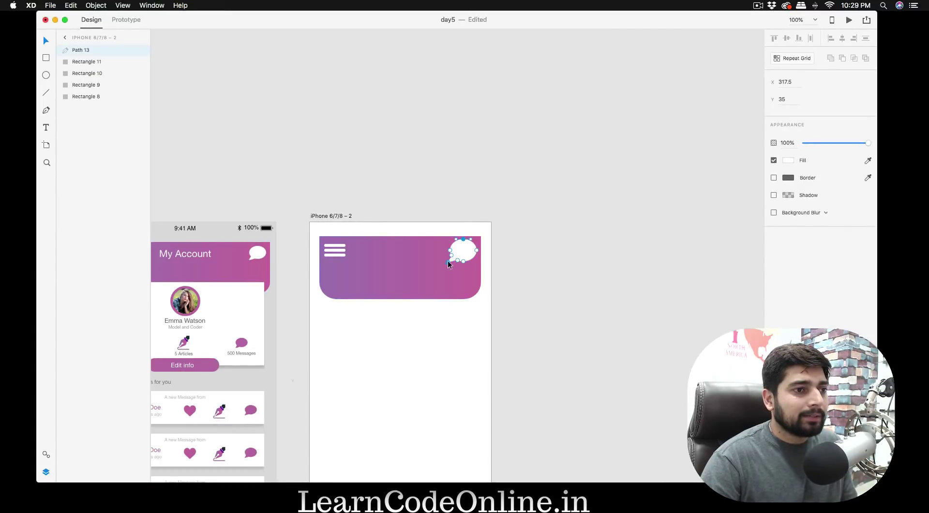
click(448, 261)
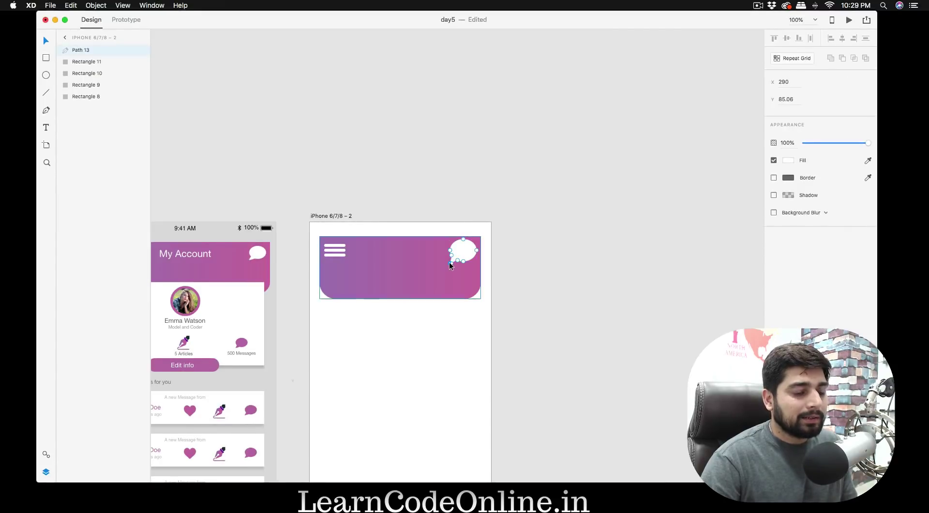
key(Return)
click(596, 267)
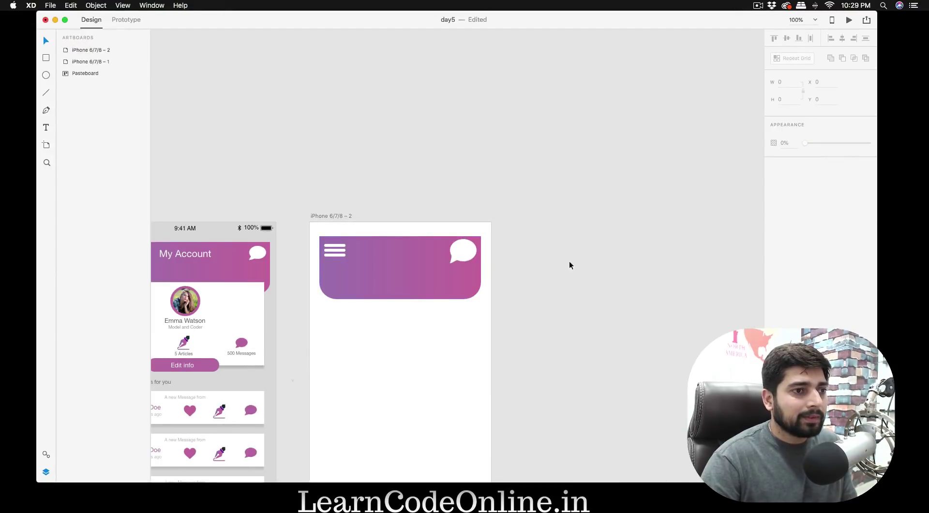
- Undo the last adjustment to the speech bubble's tail tip
scroll(529, 253, left, 2)
click(473, 260)
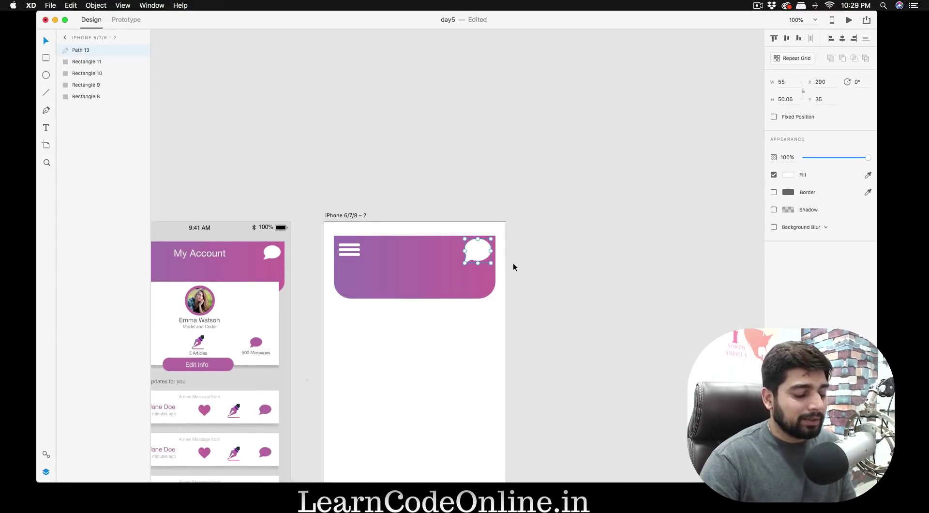
key(super+z)
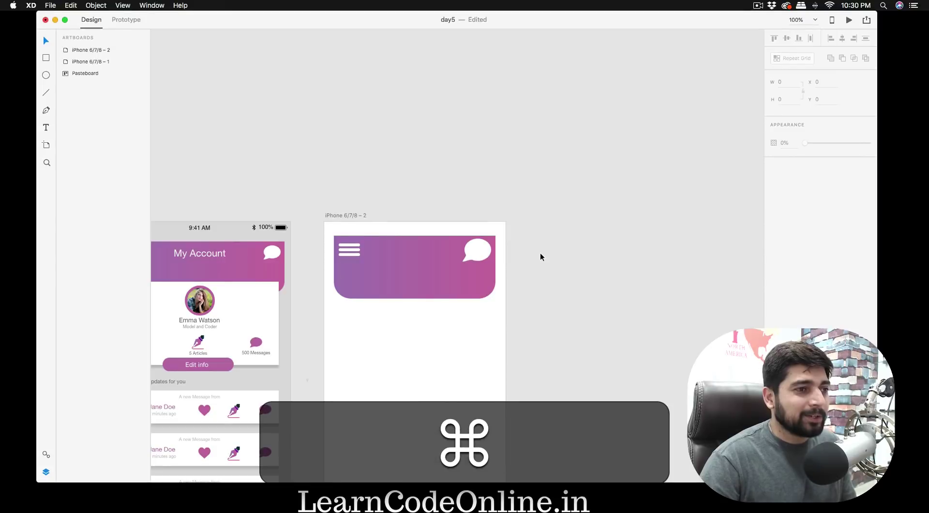
- Add the text "My Account" to the gradient header between the menu icon and the speech bubble
scroll(540, 252, left, 10)
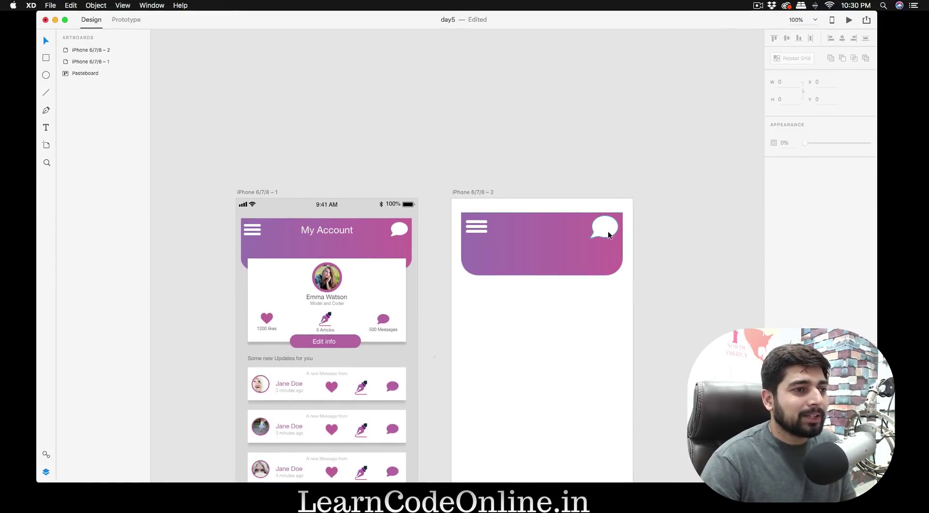
scroll(608, 235, right, 2)
key(t)
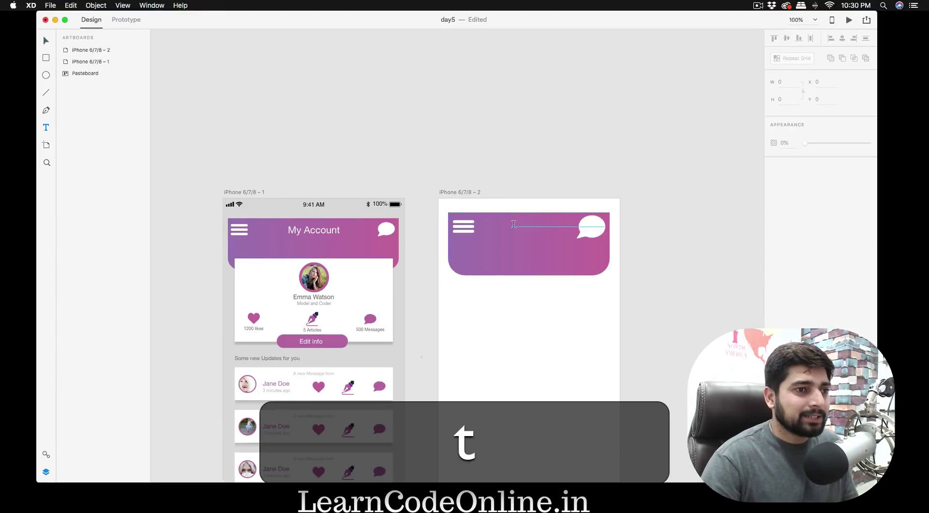
click(516, 226)
text(My)
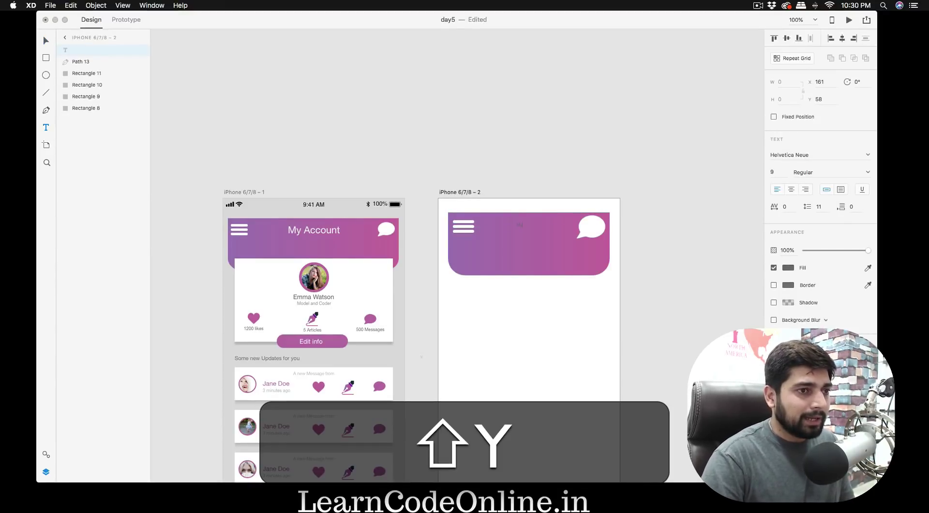
text( Account)
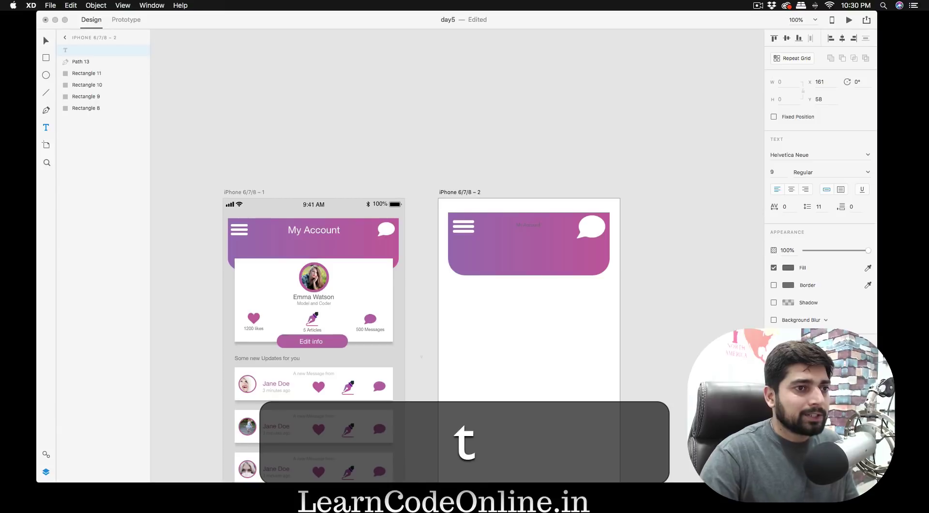
- Set the new My Account title's fill to white #FFFFFF and enlarge its font size to 21
key(super+a)
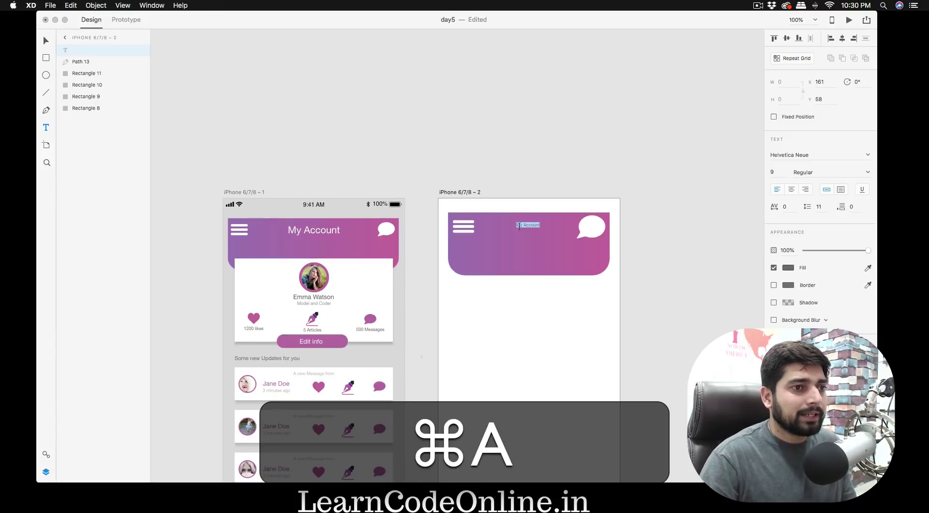
click(788, 268)
click(671, 214)
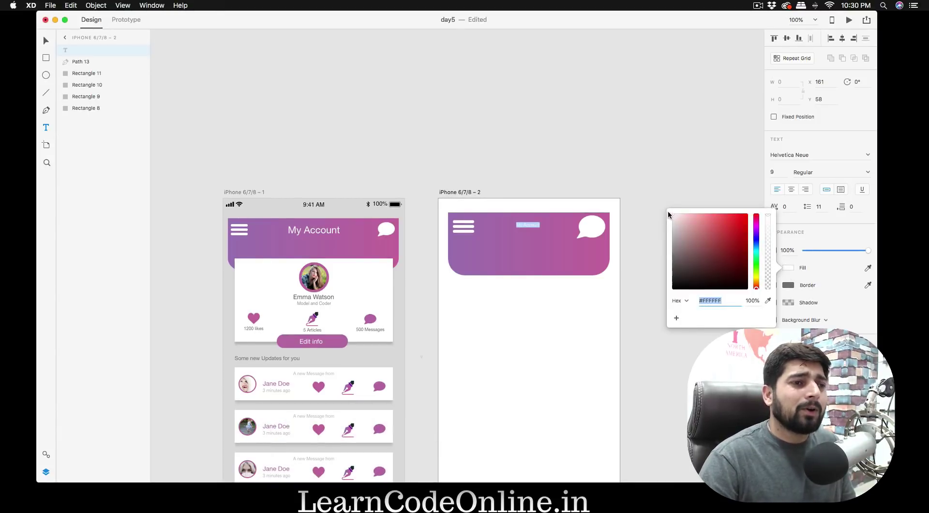
key(Escape)
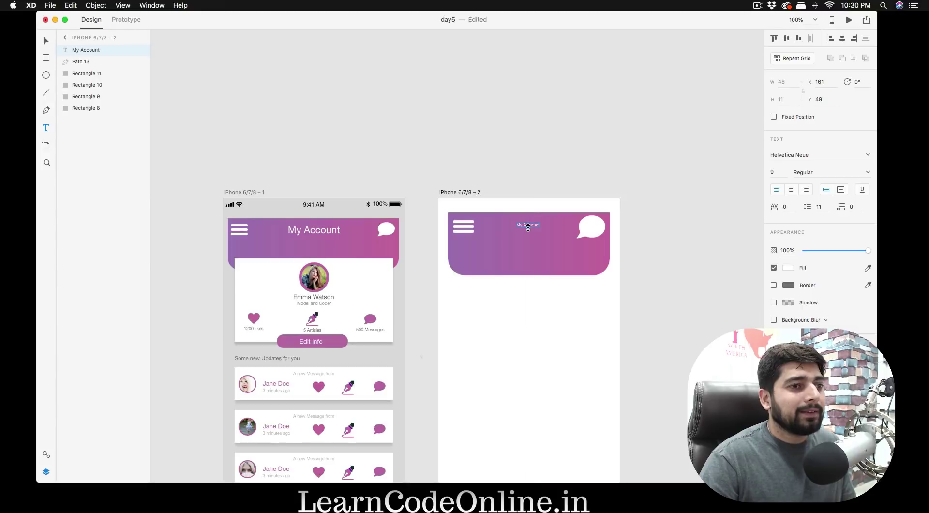
key(super+shift+period)
key(super+shift+period)
key(super+shift+period)
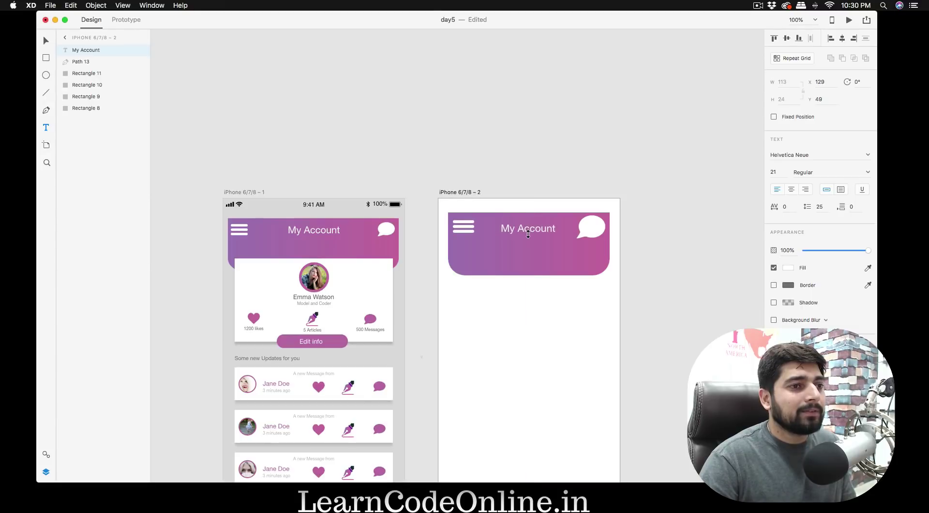
- Nudge the My Account title slightly upward in the gradient header and deselect it
key(v)
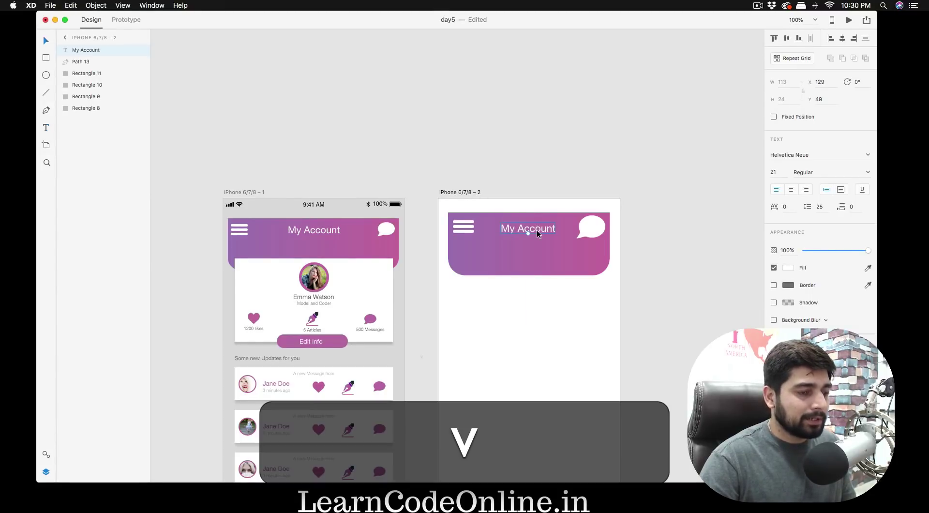
drag(535, 228, 536, 226)
click(554, 260)
click(682, 289)
- Draw a white card rectangle about 166 high overlapping the lower part of the gradient header, and set its width to 300
scroll(681, 289, down, 5)
scroll(681, 290, right, 2)
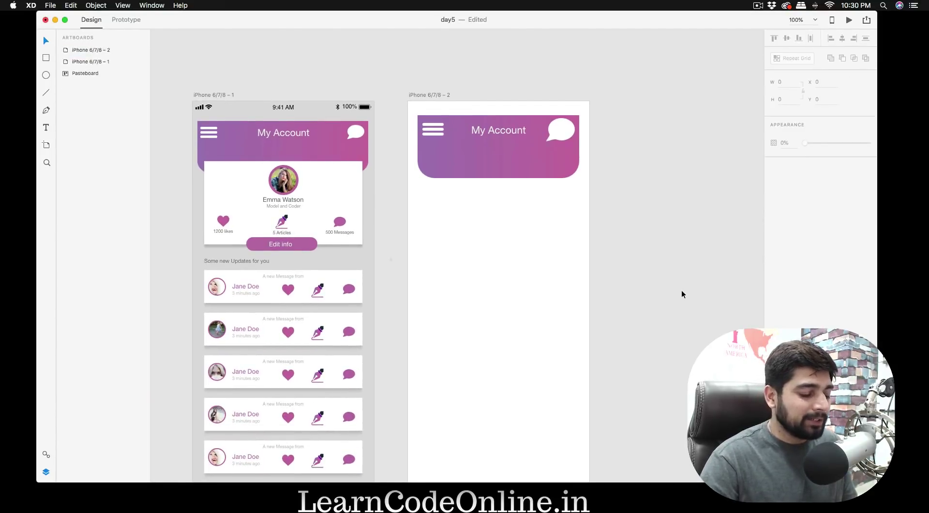
key(r)
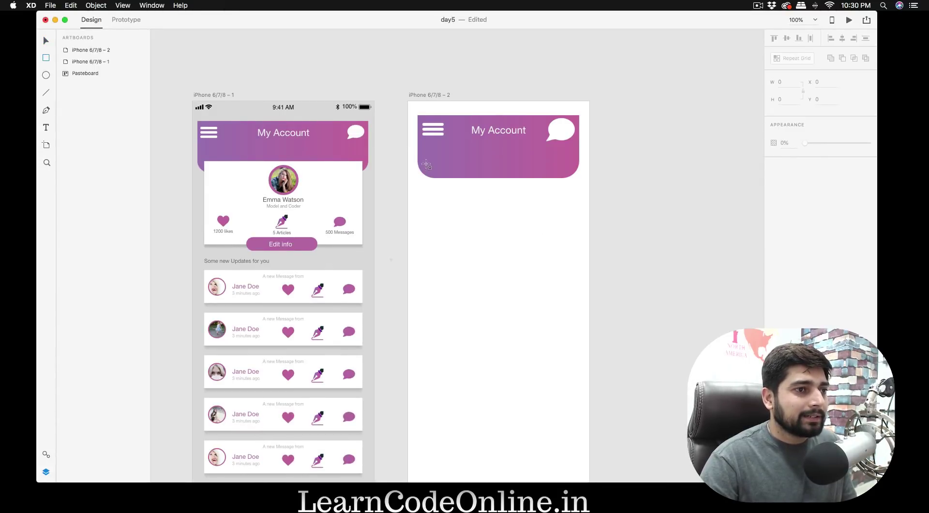
drag(426, 165, 442, 217)
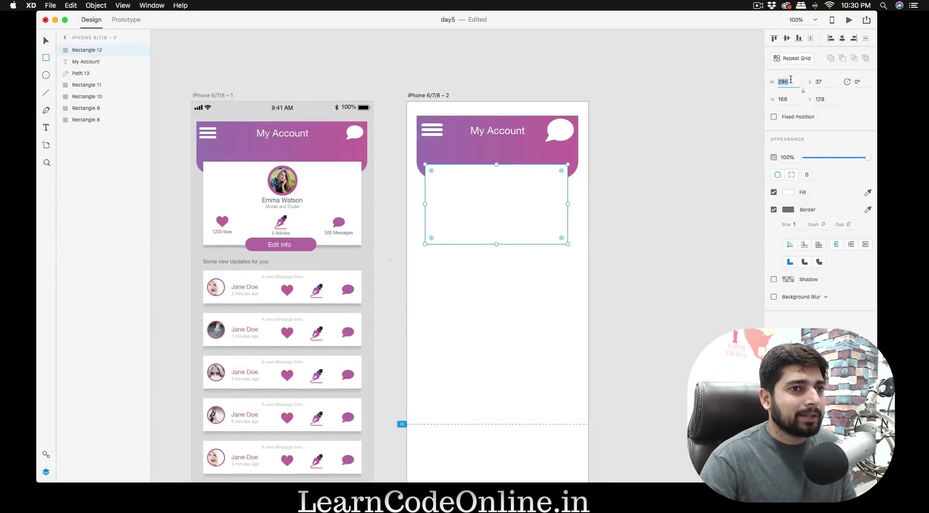
text(300)
key(Return)
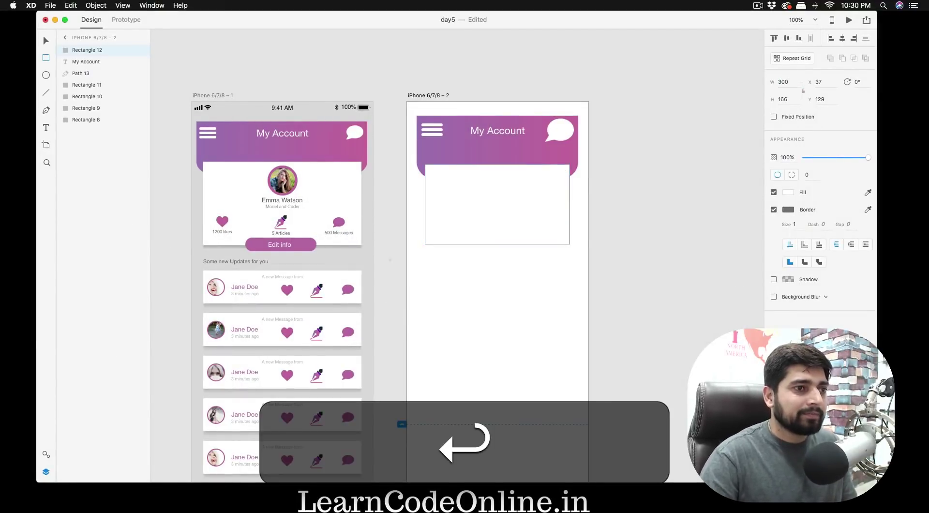
- Remove the card's border and give it a shadow with a Y offset of 6 and blur of 6
click(774, 210)
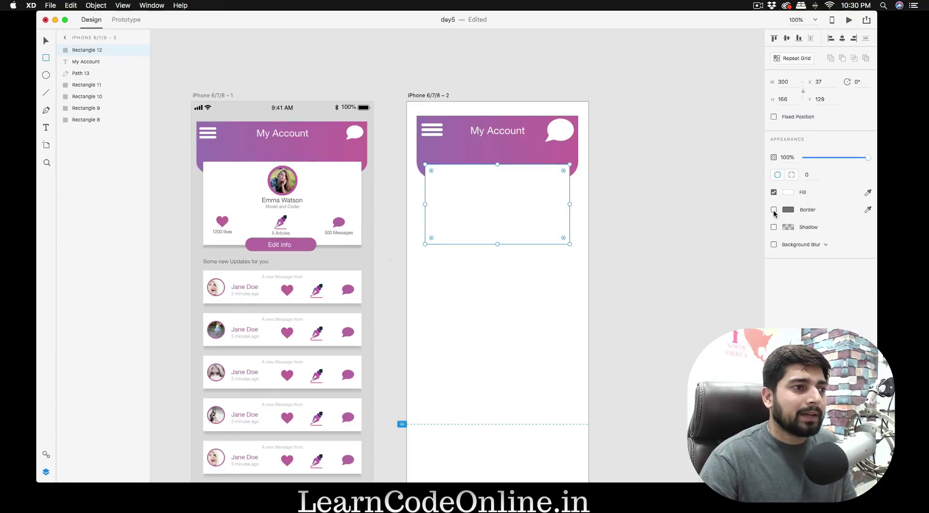
click(774, 210)
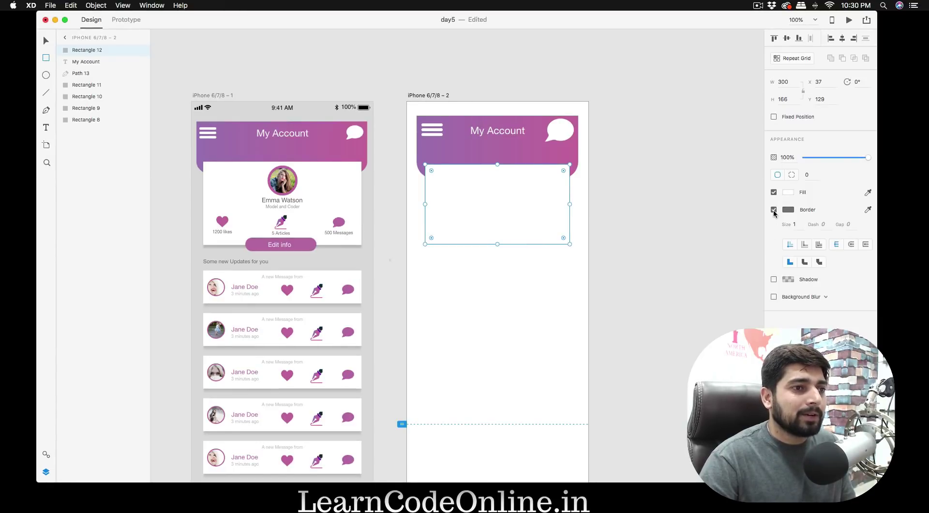
click(774, 280)
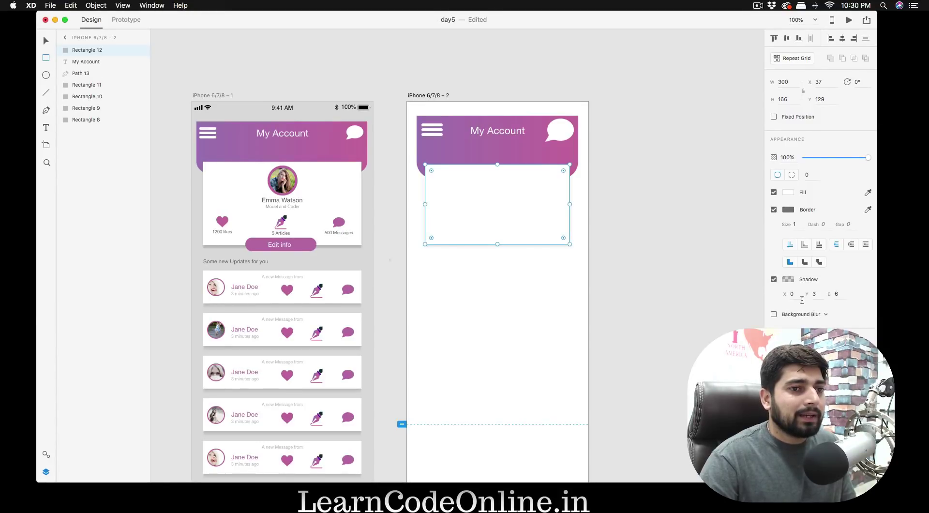
key(Up)
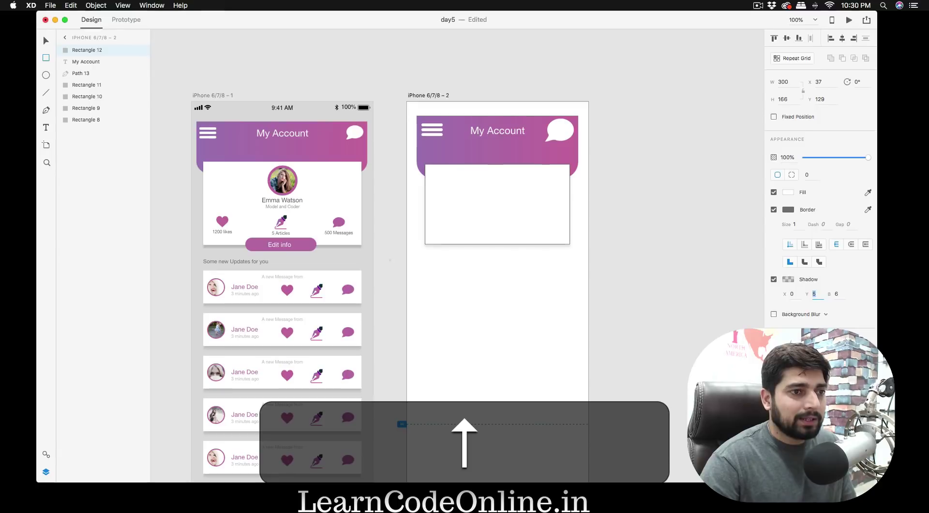
key(Up)
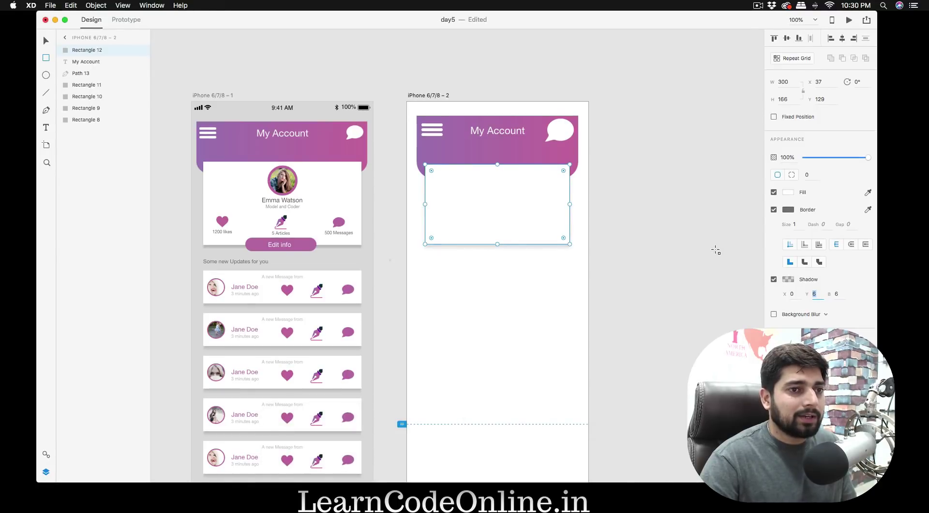
click(774, 210)
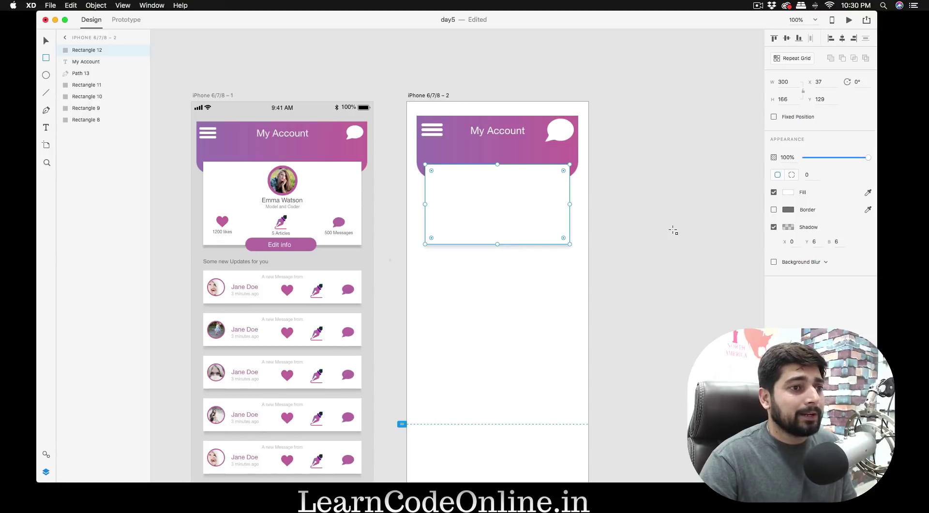
- Draw an avatar circle of about 72 × 72 near the upper middle of the white card
scroll(673, 231, down, 2)
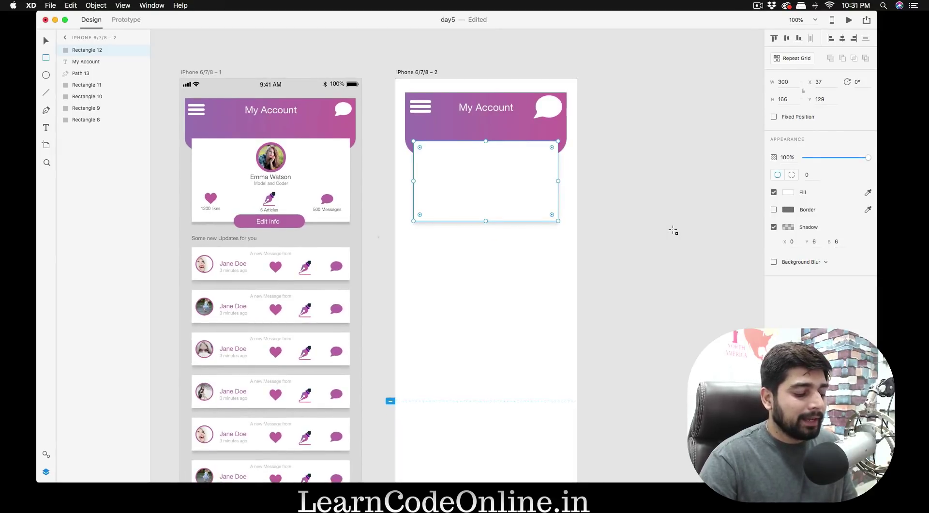
key(e)
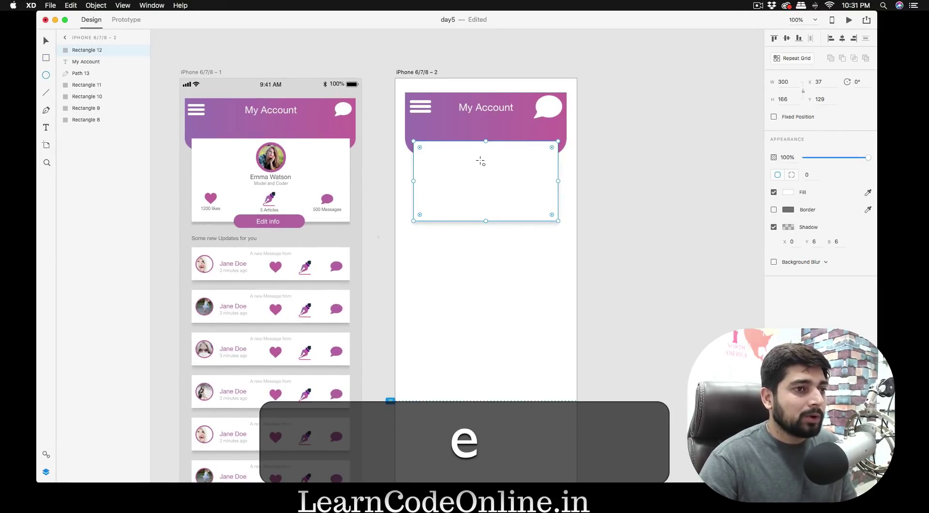
drag(473, 152, 489, 168)
key(v)
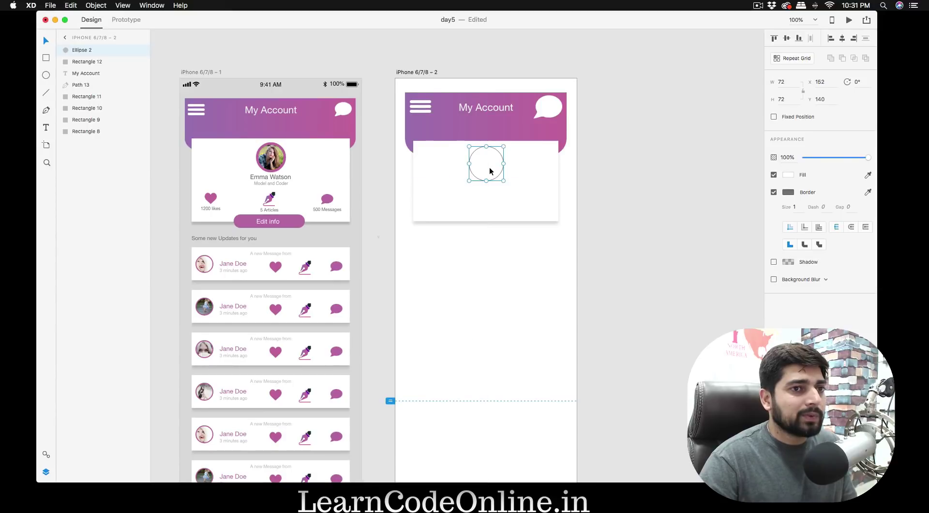
- Colour the avatar circle's border pink #BB649D, sampled from the gradient header, and set the border size to 4
click(794, 207)
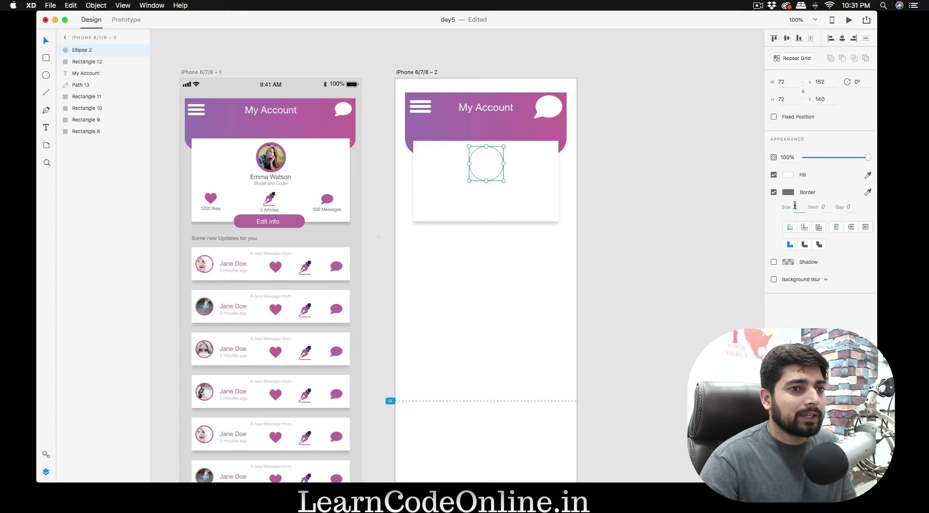
key(Up)
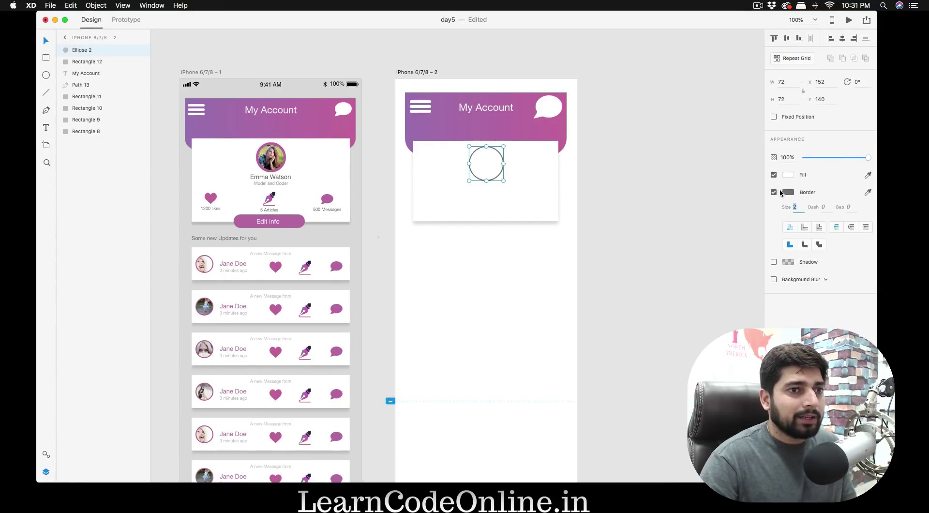
click(788, 192)
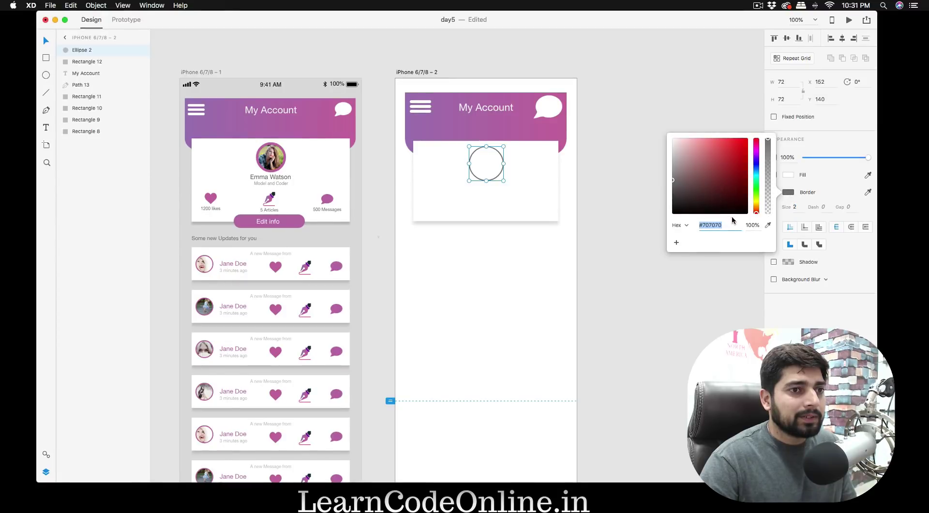
click(768, 225)
click(537, 127)
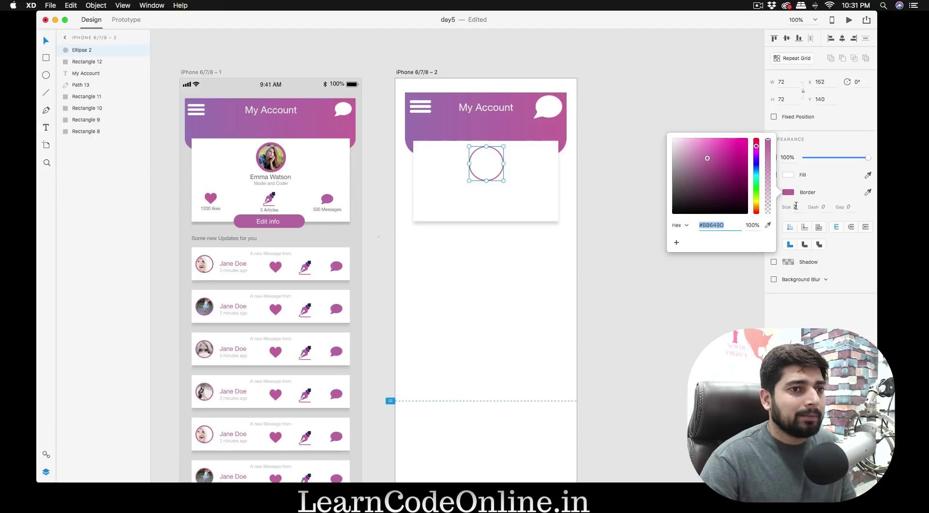
click(795, 206)
key(Up)
key(Up)
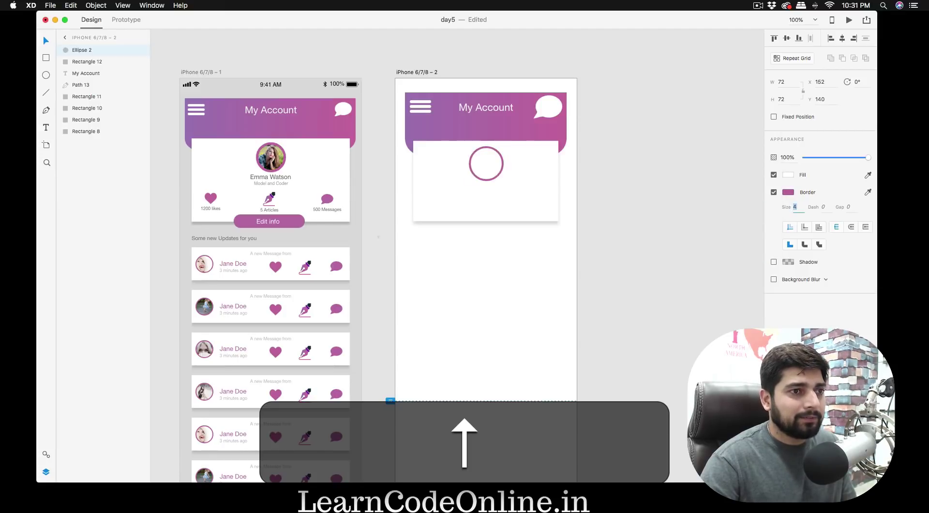
click(667, 185)
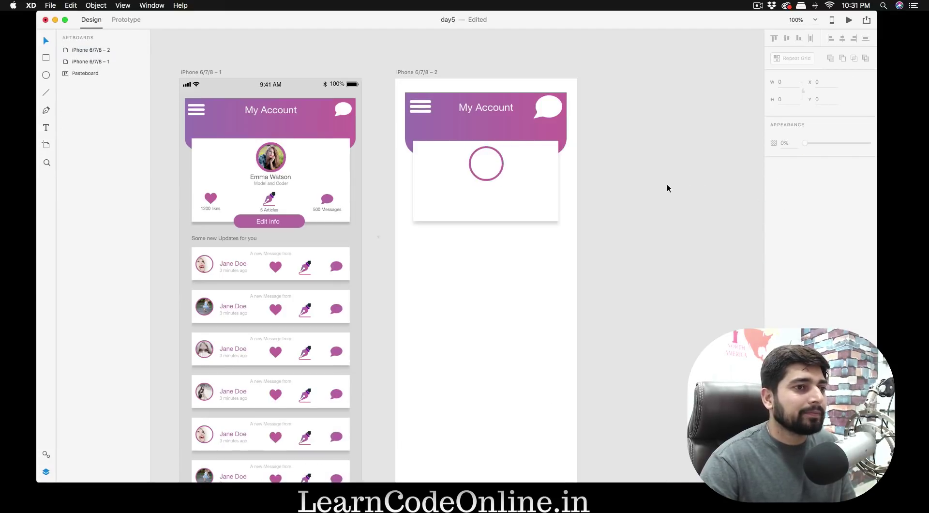
- Add the text "emma Watson" below the avatar circle on the second artboard and fill it dark grey
key(t)
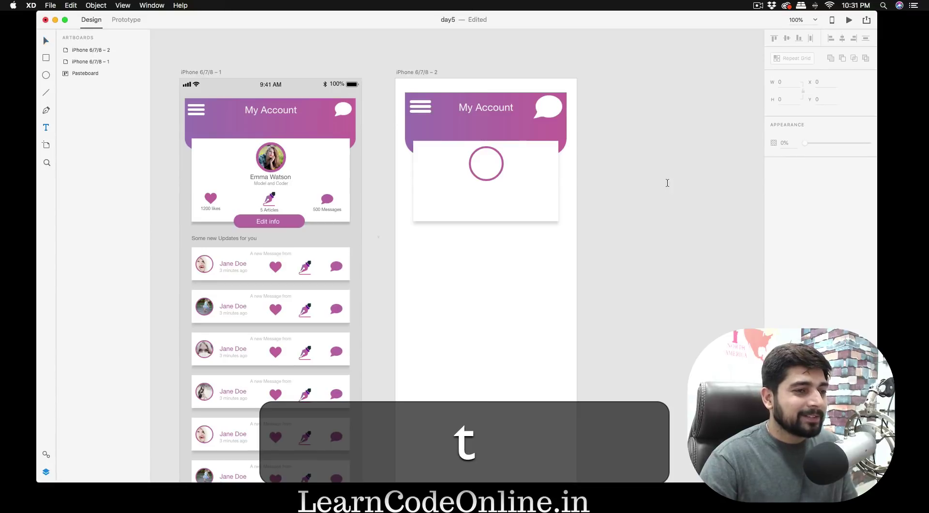
click(475, 188)
text(EMm)
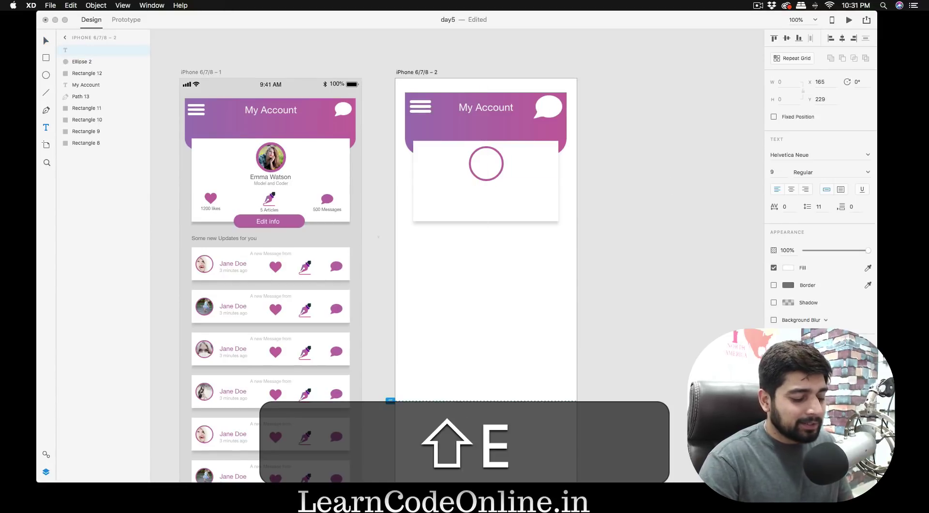
key(super+a)
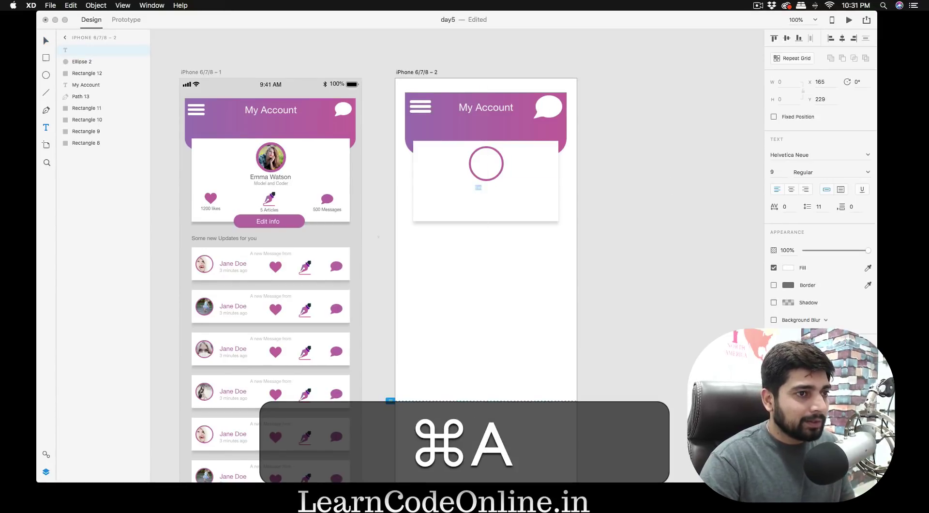
text(Emma Watson)
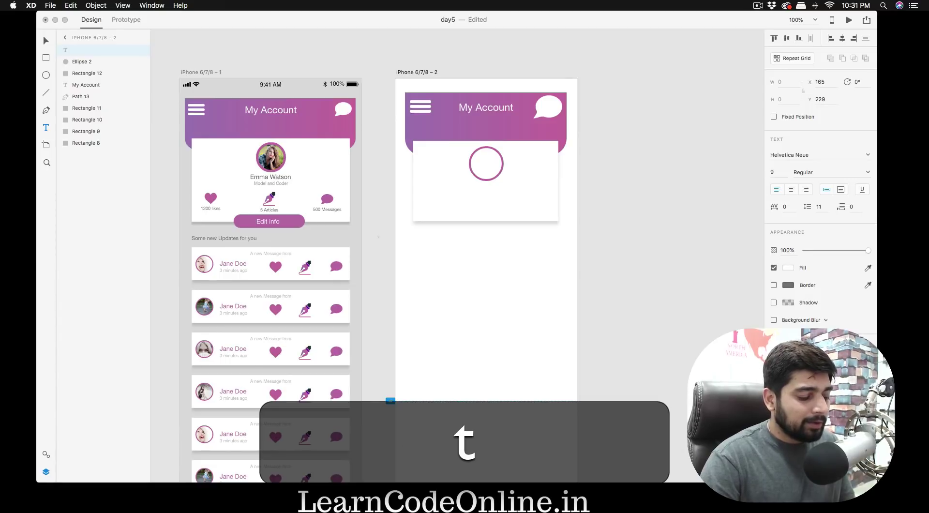
key(super+a)
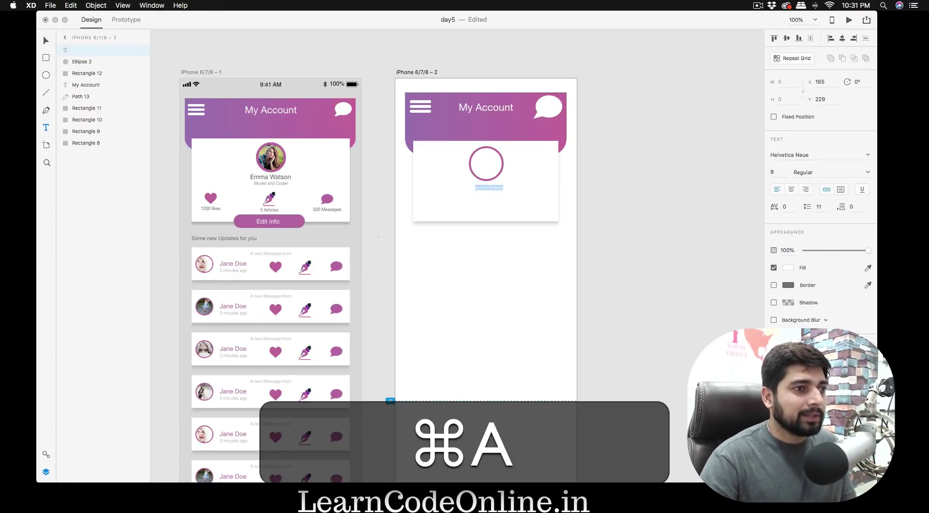
click(788, 268)
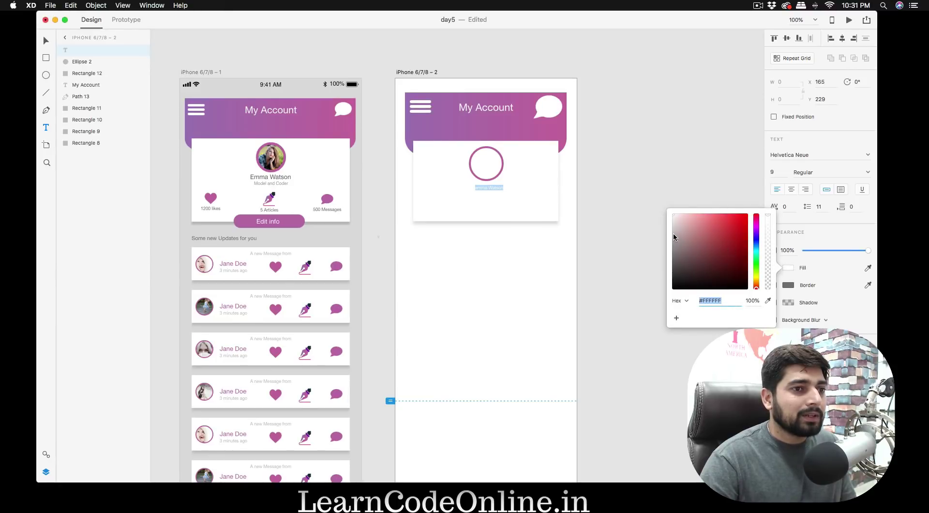
drag(673, 233, 674, 260)
key(Escape)
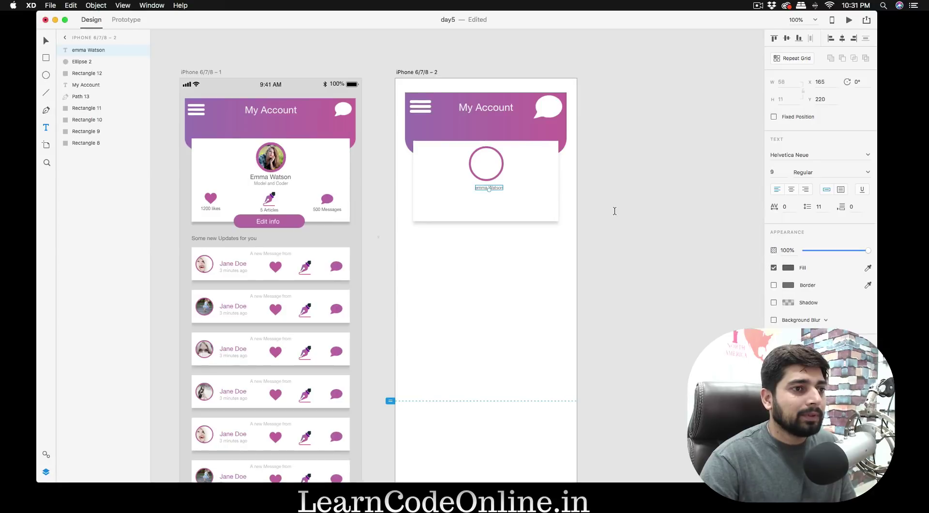
click(480, 188)
key(BackSpace)
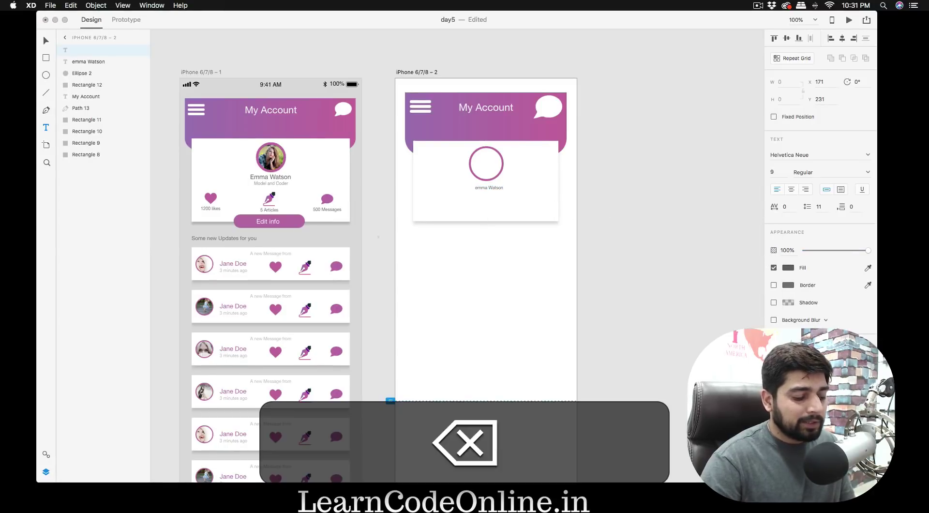
text(E)
key(shift+BackSpace)
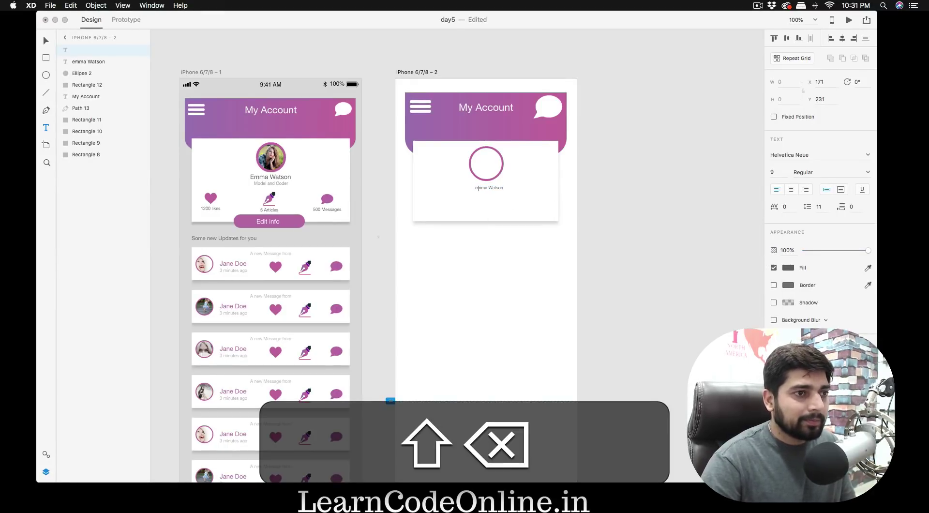
key(BackSpace)
key(Left)
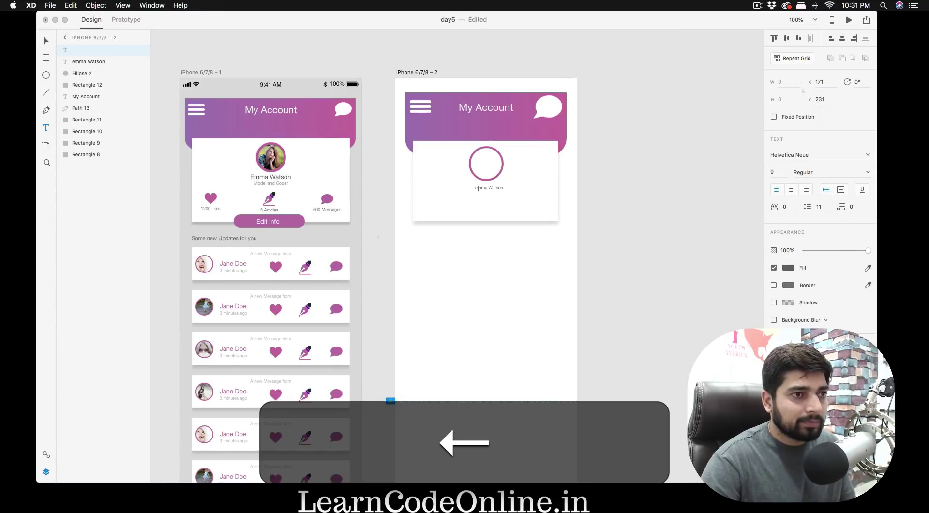
click(711, 213)
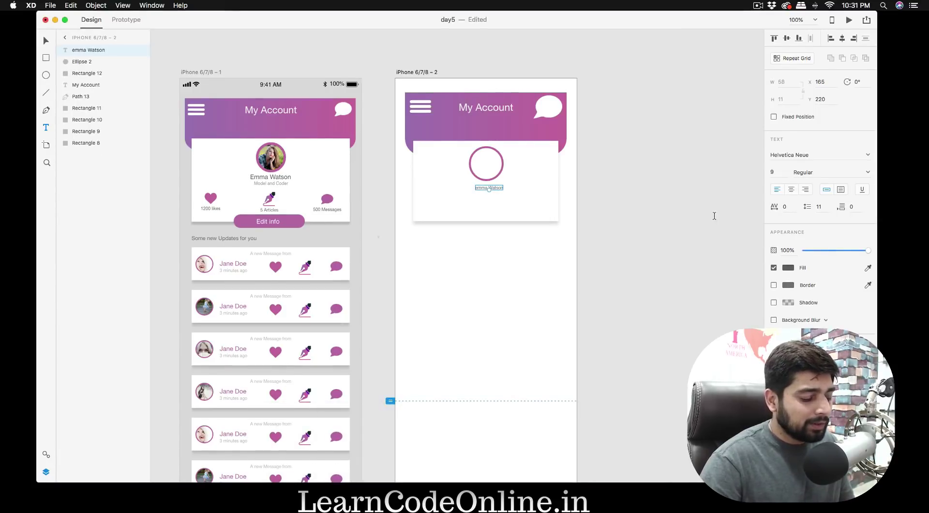
- Correct the name text below the avatar so it starts with a capital E
key(z)
drag(458, 171, 514, 220)
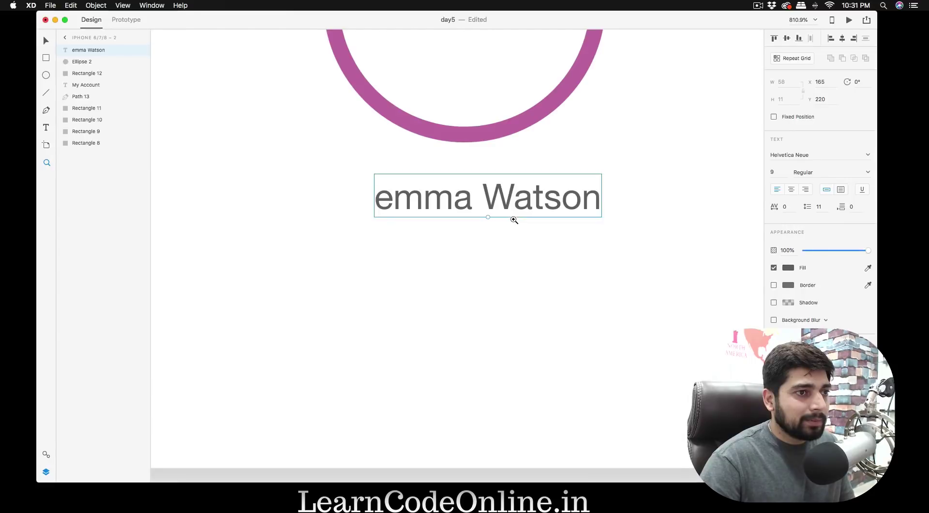
key(v)
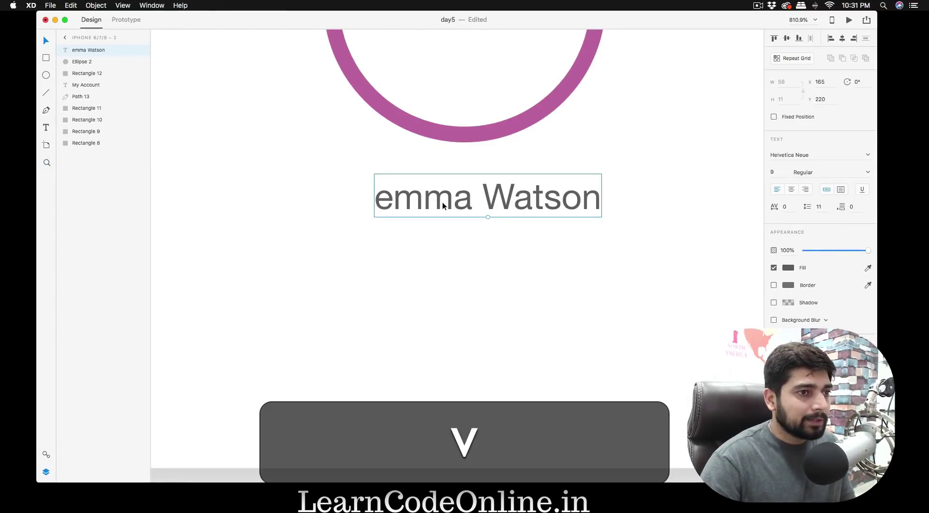
double_click(396, 196)
click(395, 198)
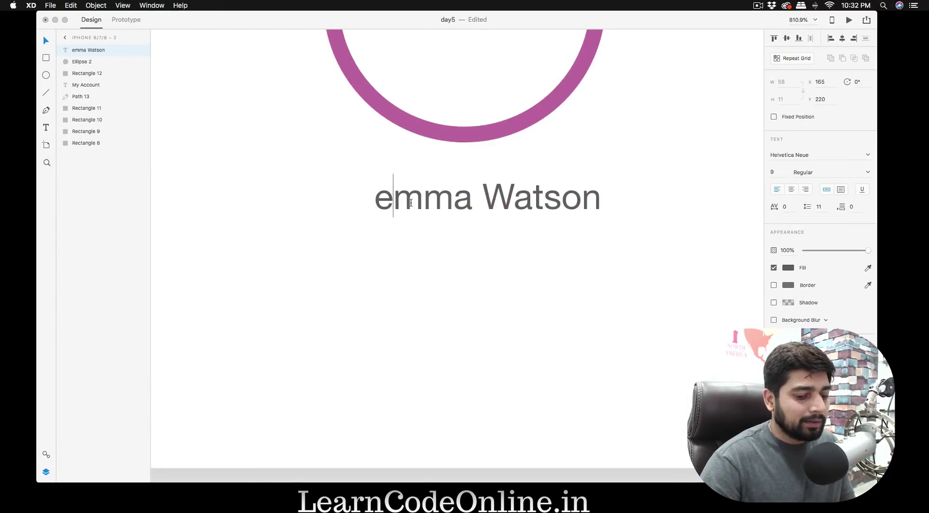
key(BackSpace)
text(E)
key(Escape)
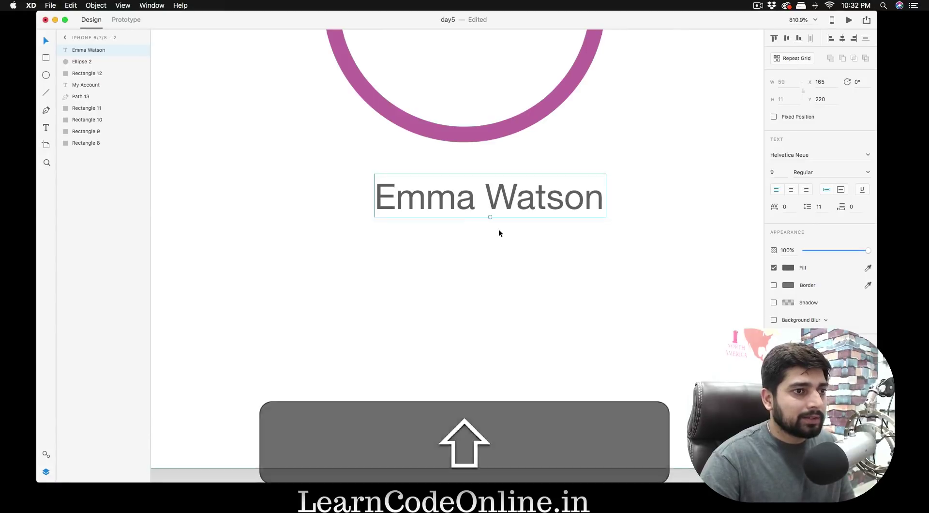
- Enlarge the name text and centre it horizontally beneath the avatar circle in the white card
drag(490, 215, 491, 257)
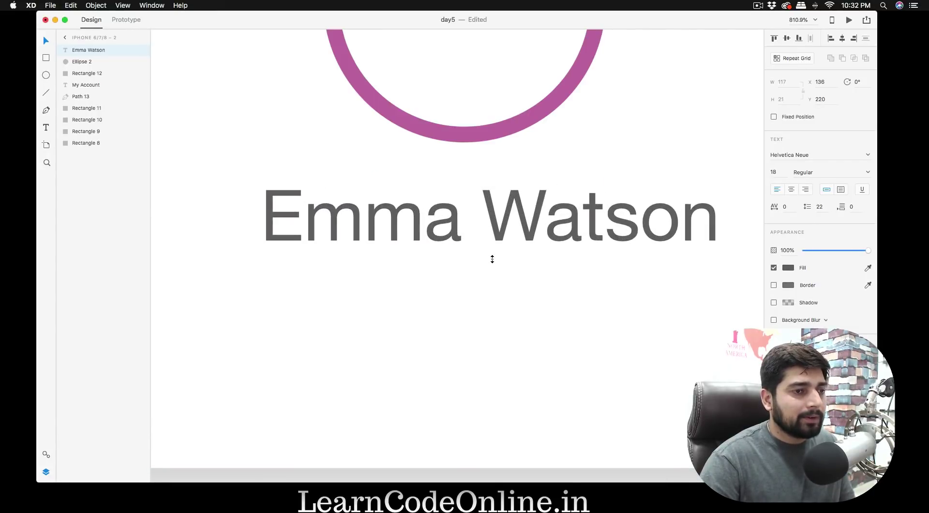
key(super+minus)
key(super+minus)
key(super+minus)
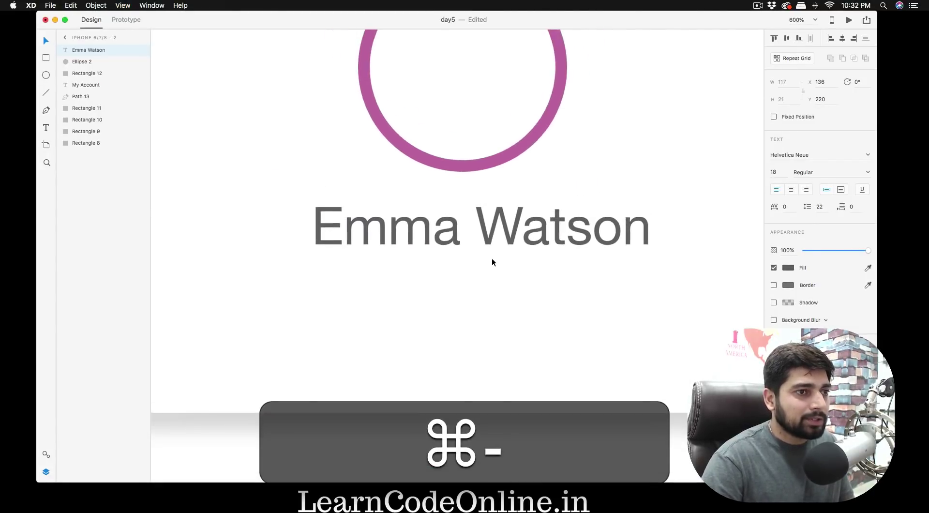
key(super+minus)
key(super+minus)
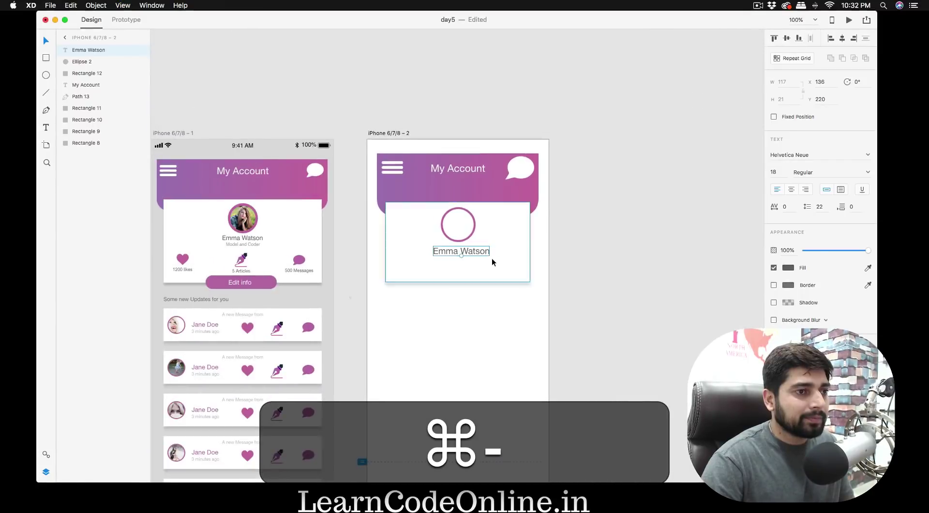
key(super+equal)
key(super+equal)
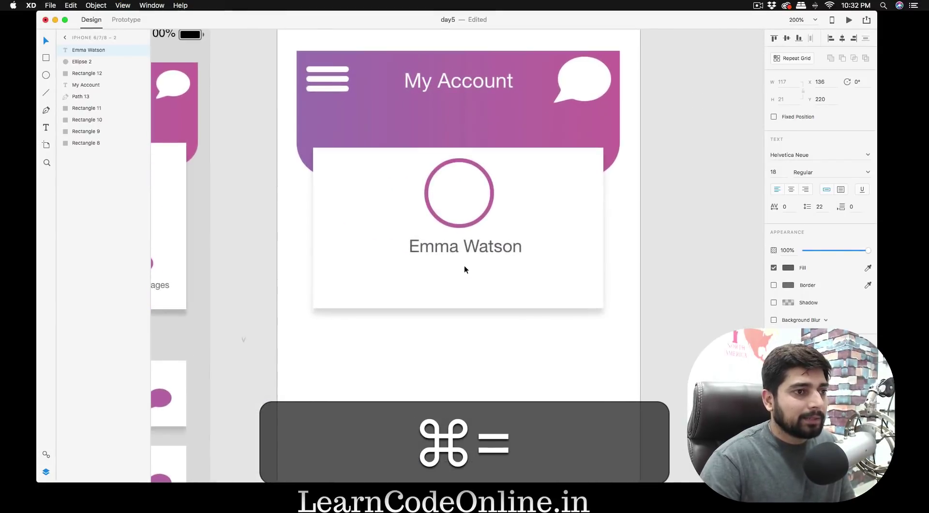
mouse_move(485, 249)
mouse_down()
mouse_move(459, 256)
mouse_move(483, 246)
mouse_up()
click(488, 268)
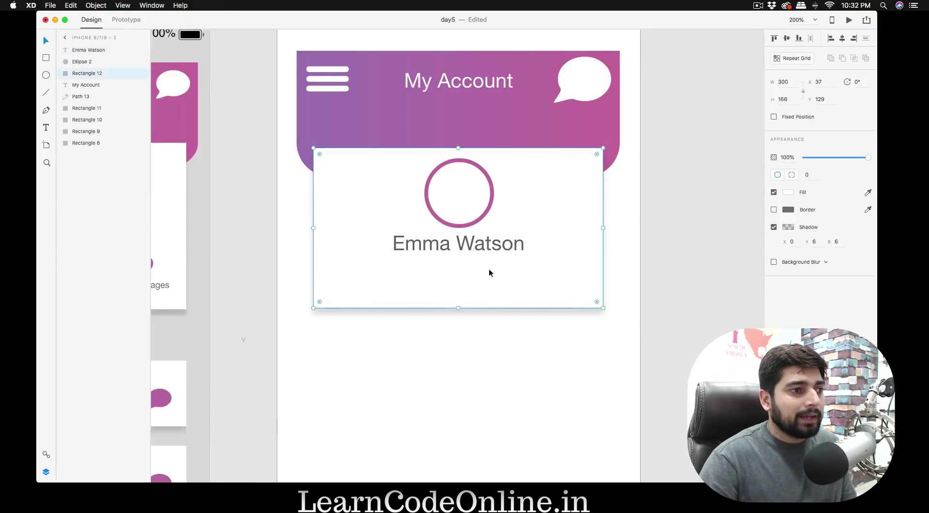
- Add the size 9 text "Model and Coder" below the name and move it roughly to the centre of the card
scroll(488, 268, left, 5)
scroll(628, 264, right, 5)
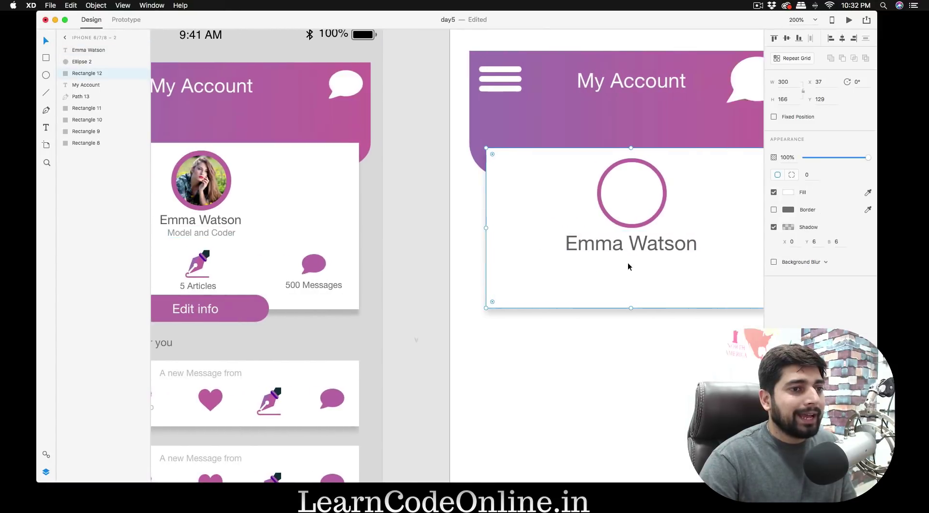
key(t)
click(522, 261)
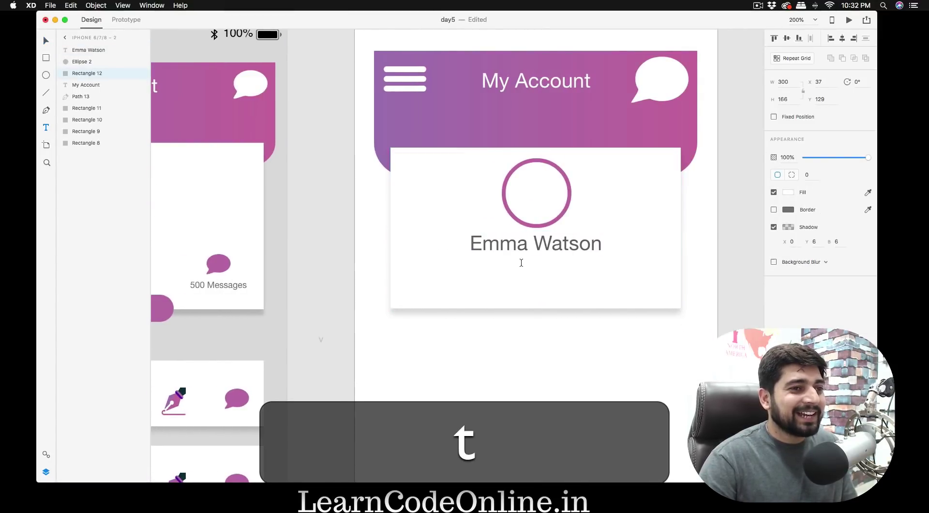
text(Model )
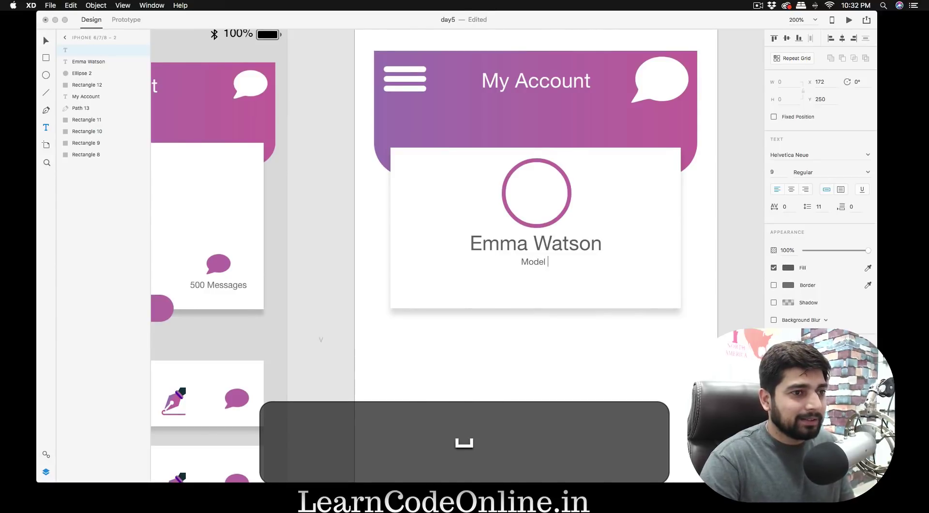
text(and COde=)
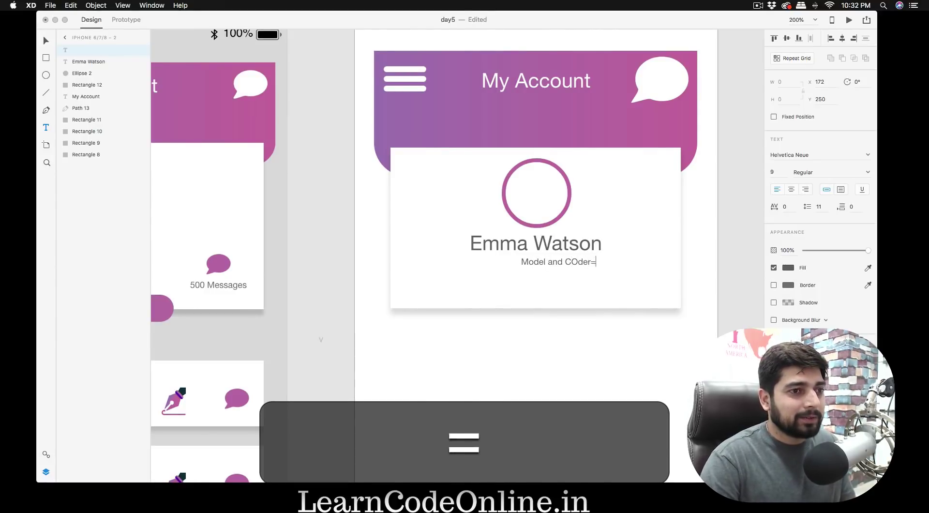
key(BackSpace)
key(BackSpace)
text(oder)
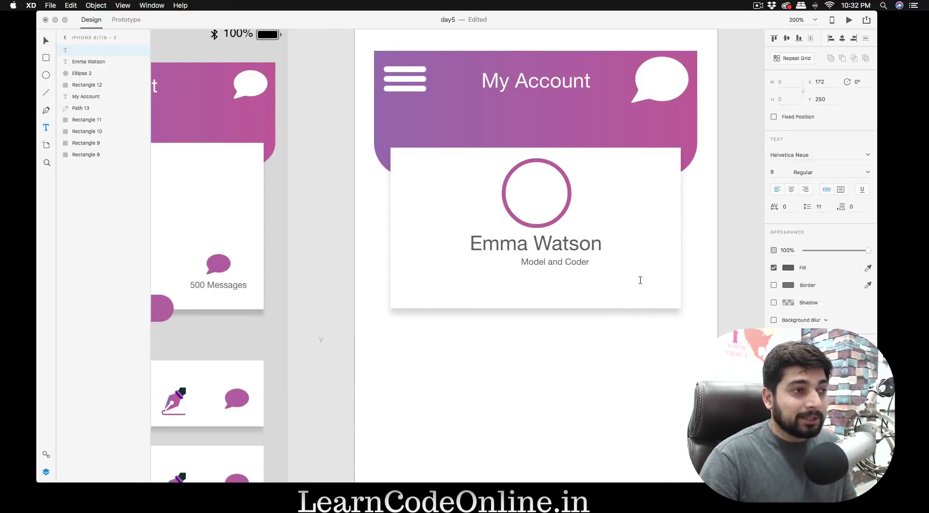
text(v)
key(BackSpace)
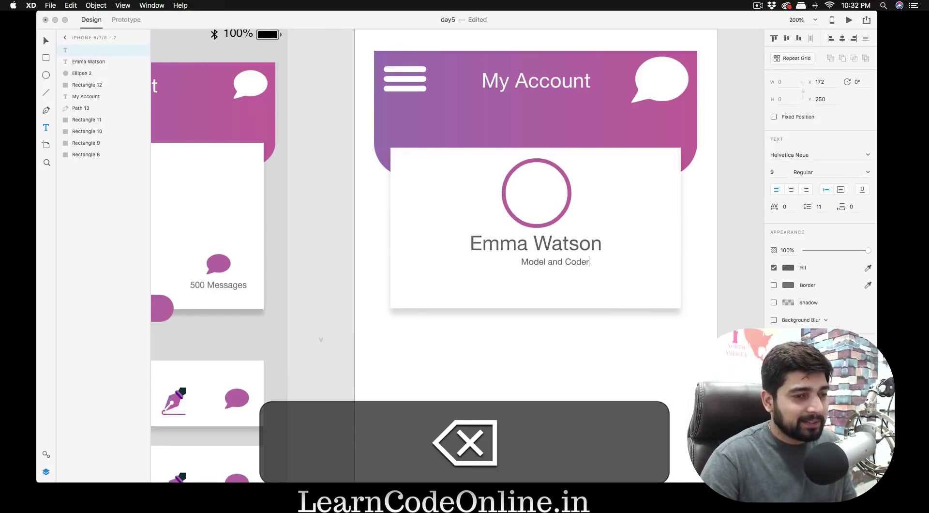
key(Escape)
key(v)
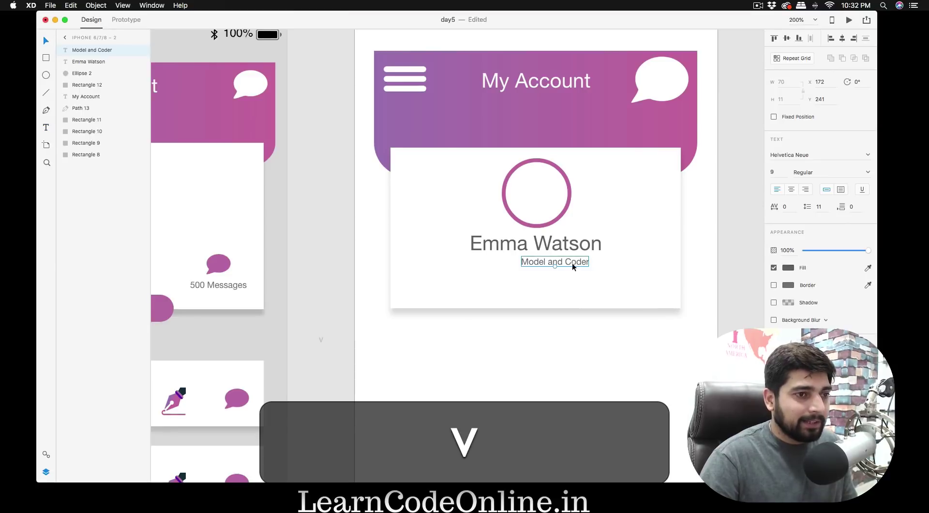
drag(572, 263, 561, 260)
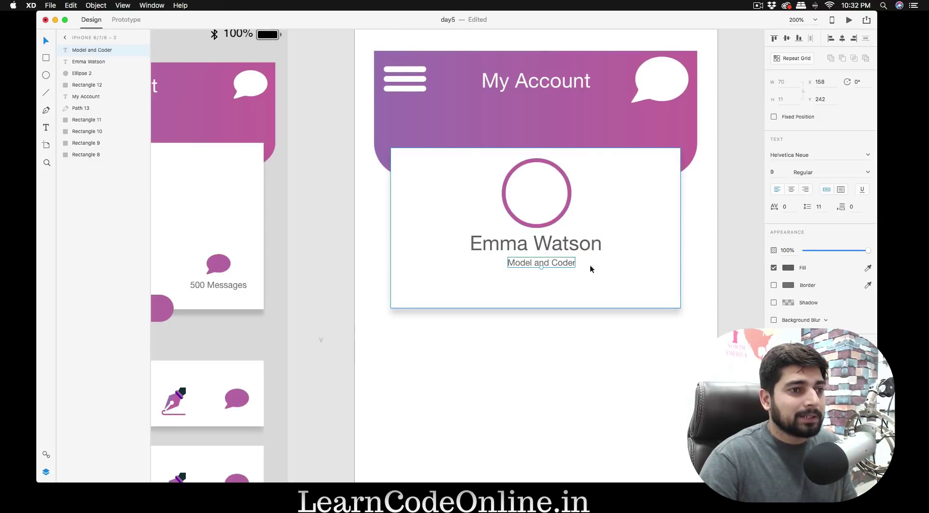
- Copy the heart, pen and speech bubble icons from the profile card on the first artboard
scroll(621, 268, left, 5)
scroll(621, 267, left, 3)
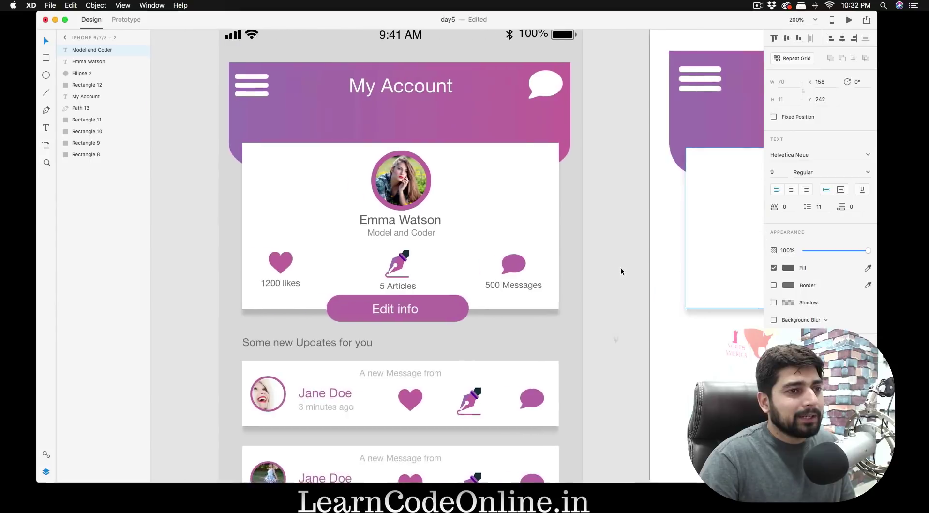
scroll(620, 267, right, 5)
scroll(620, 267, right, 3)
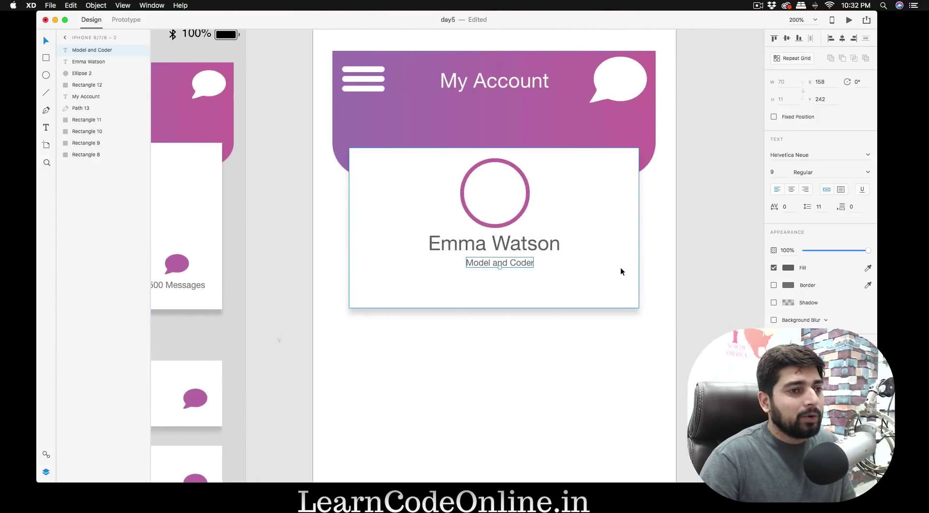
scroll(620, 267, left, 5)
scroll(620, 267, left, 3)
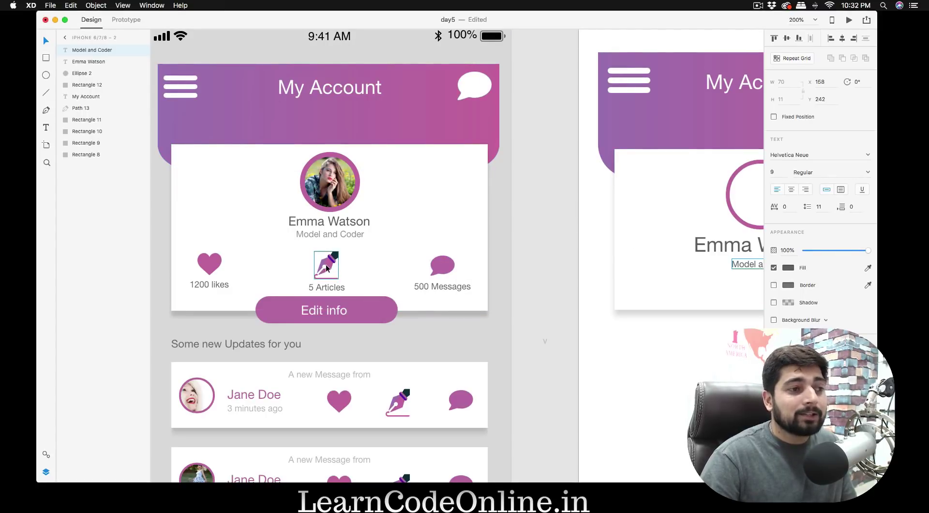
scroll(326, 265, right, 2)
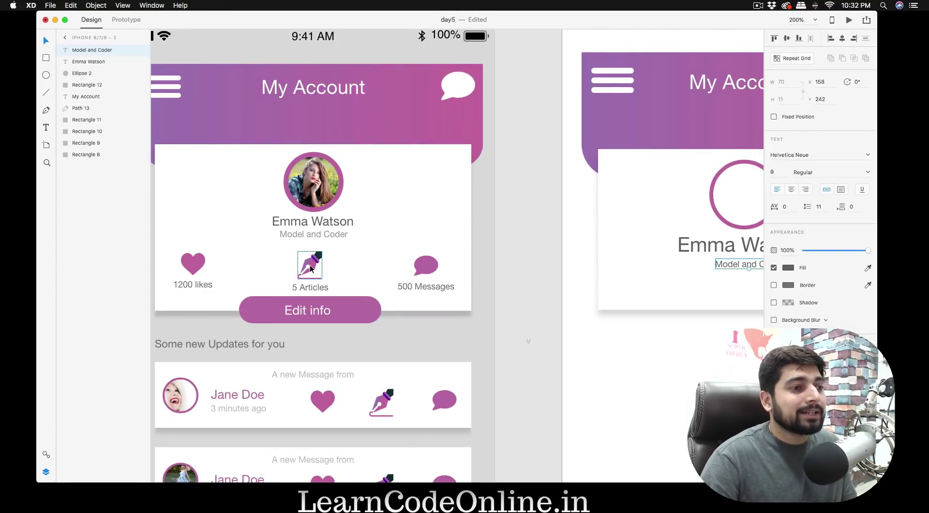
click(198, 263)
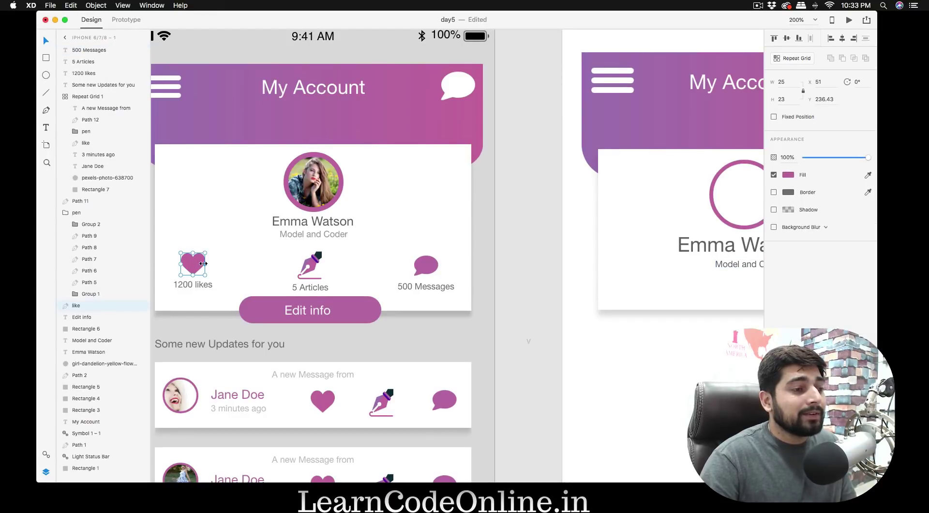
shift+click(310, 265)
shift+click(426, 267)
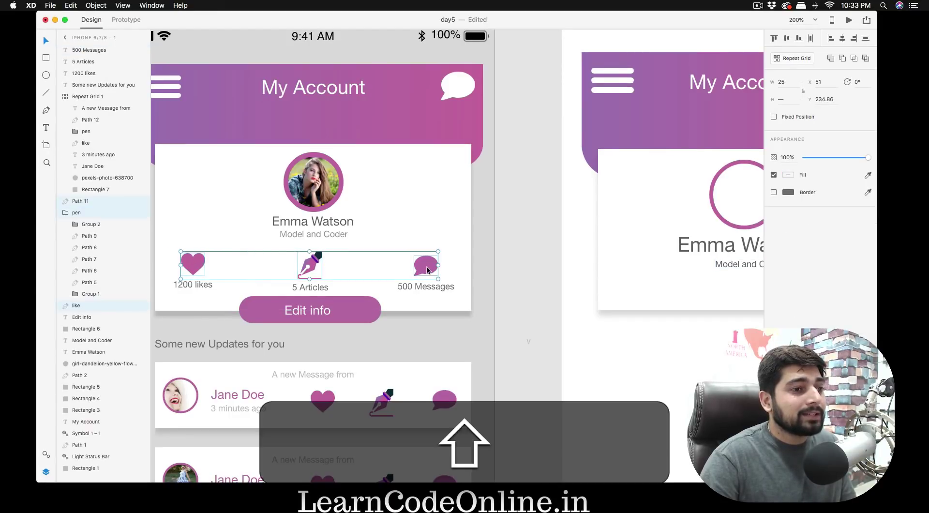
key(super+c)
- Paste the three icons onto the second artboard and move the row just below the "Model and Coder" subtitle
scroll(475, 278, right, 10)
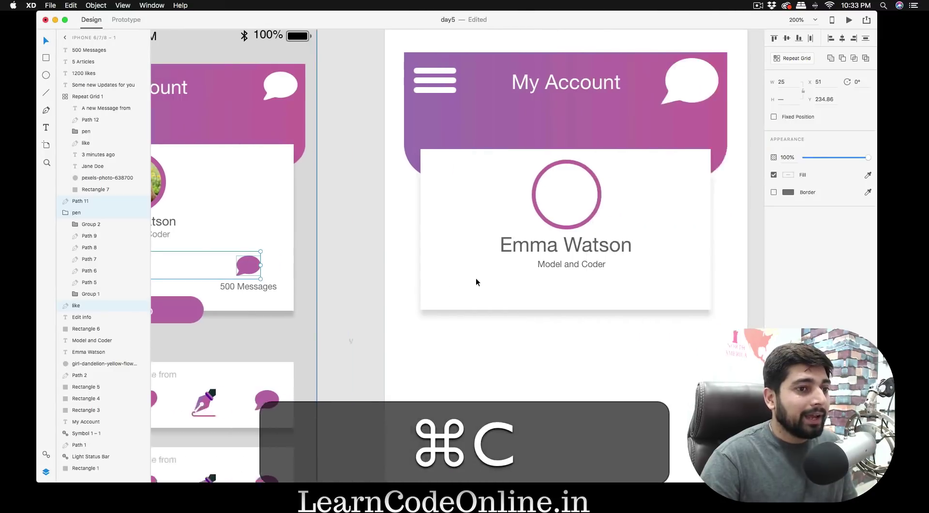
click(462, 278)
key(super+v)
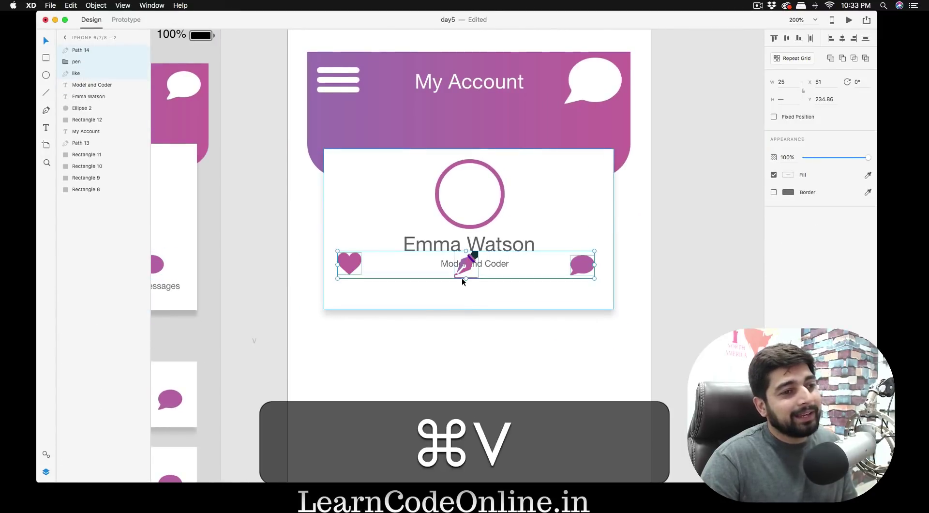
drag(466, 260, 466, 283)
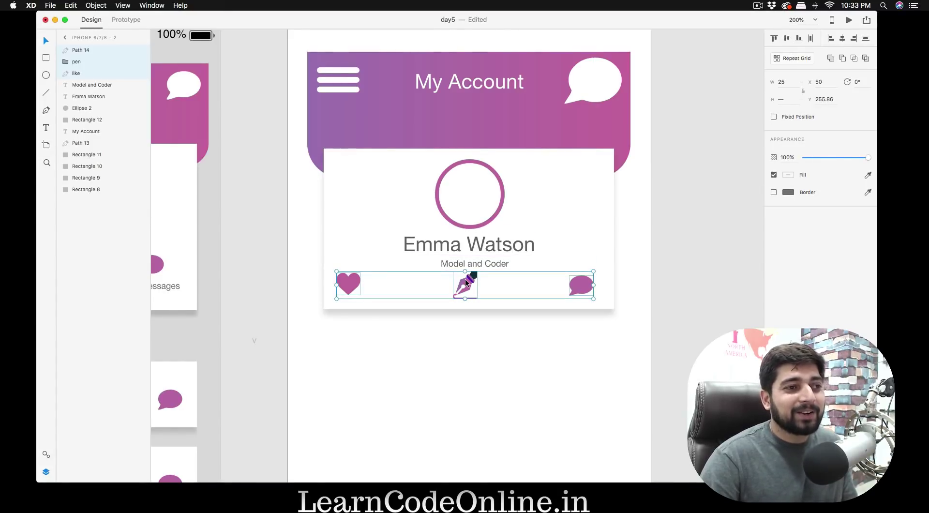
- Extend the lower edge of the second artboard's white profile card so its height is 186
click(483, 300)
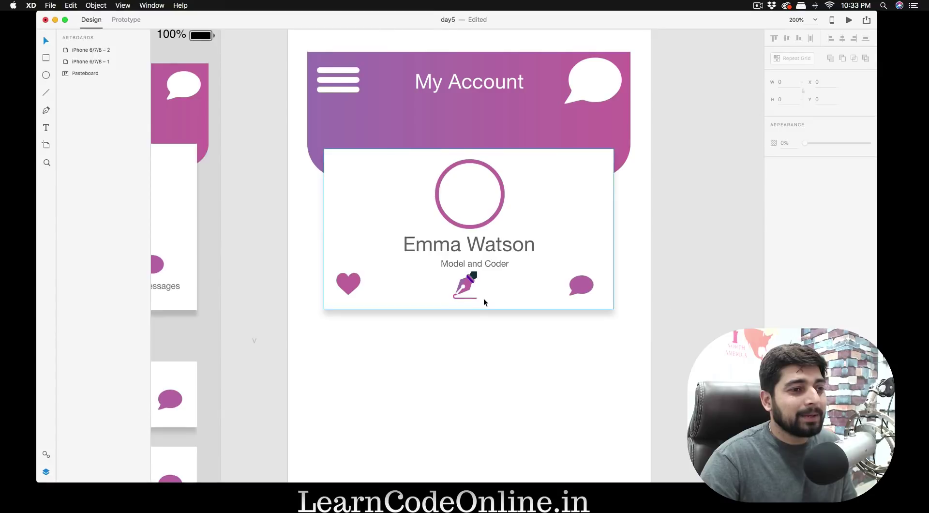
drag(469, 309, 472, 328)
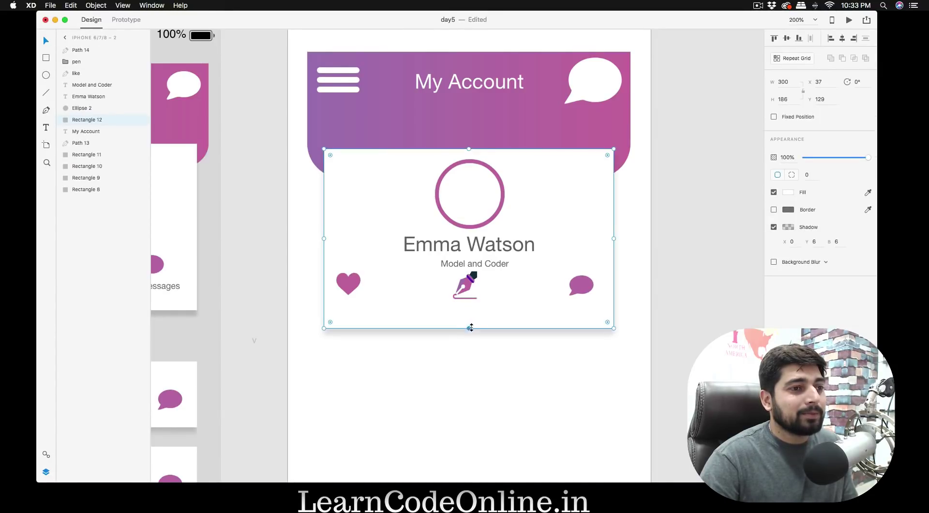
click(463, 290)
key(super+z)
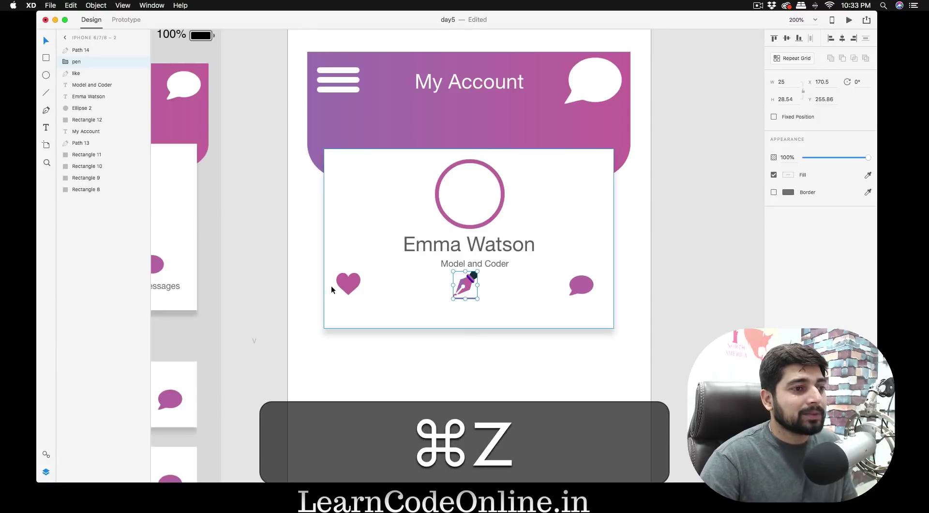
click(495, 292)
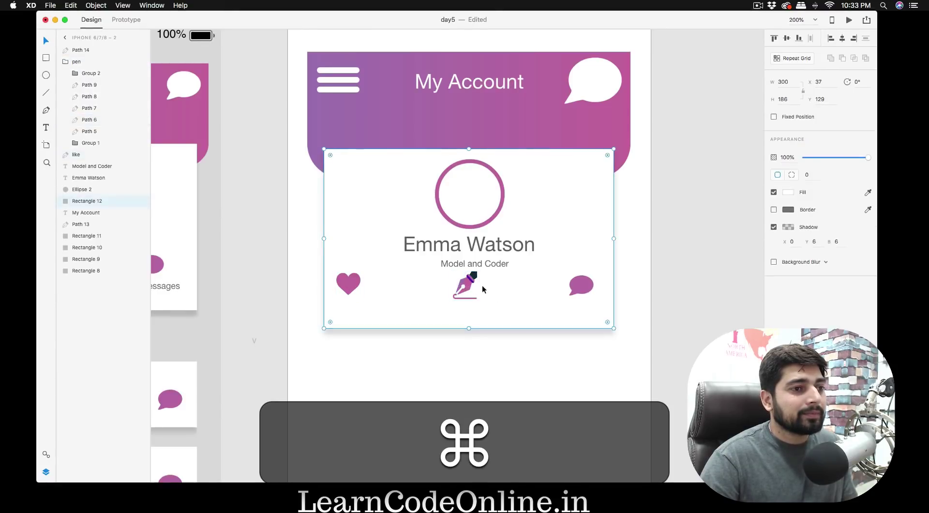
- Nudge the heart, pen and speech bubble icons down together to a Y position of 259.86
click(353, 285)
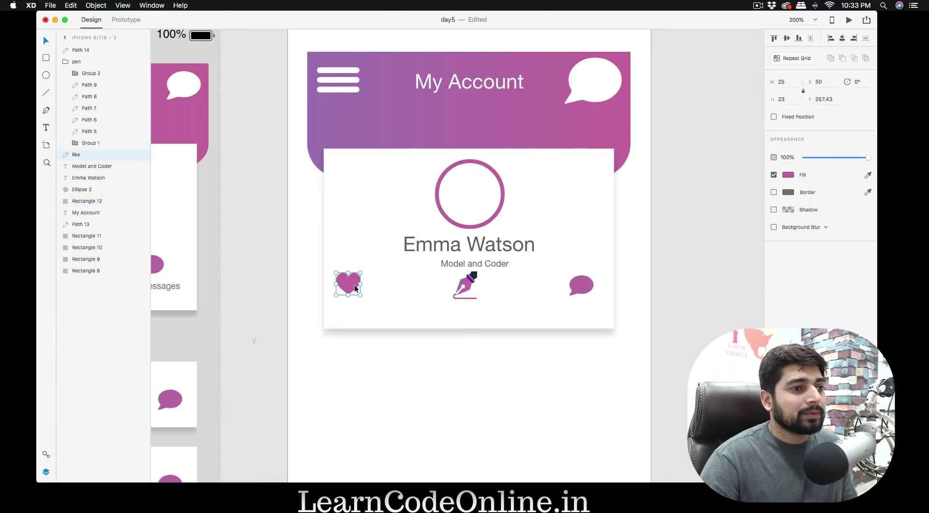
shift+click(467, 284)
shift+click(585, 289)
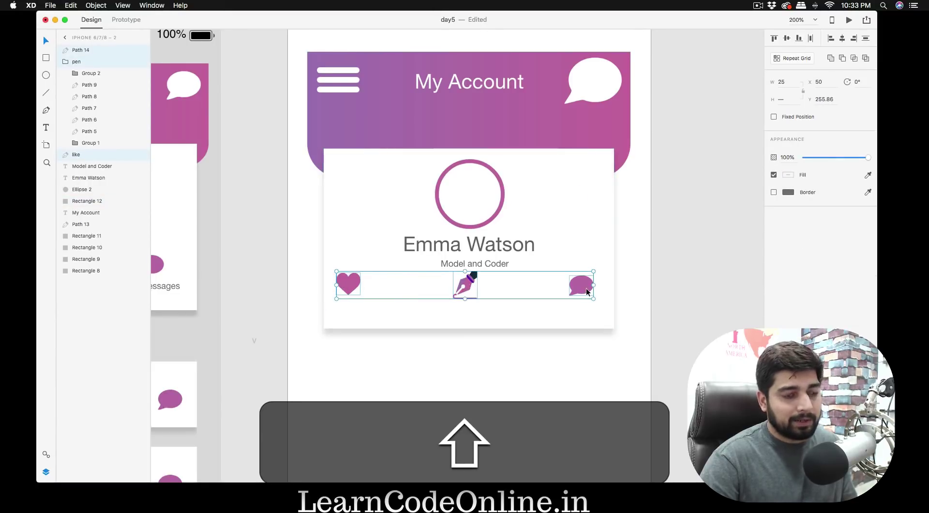
key(Down)
key(Down)
key(Down)
key(Down)
click(671, 292)
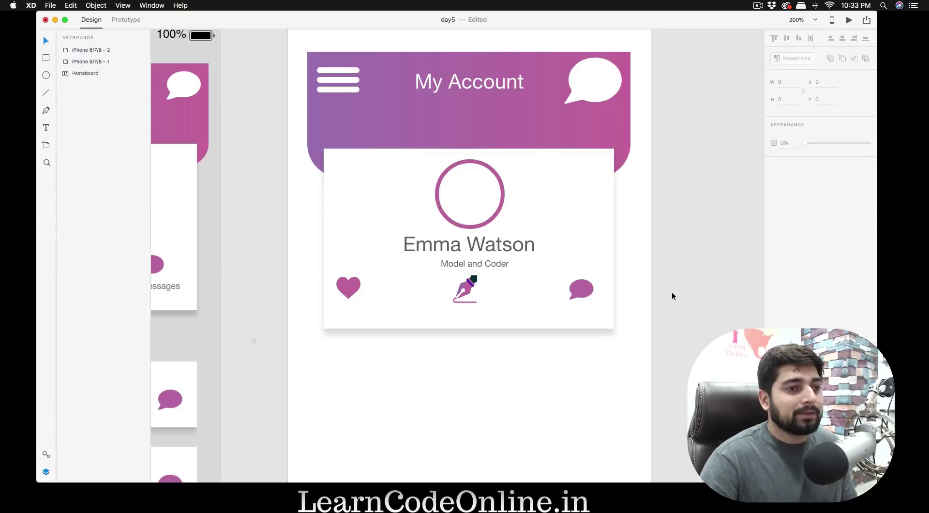
- Move the avatar circle, name and subtitle slightly up in the card, with the subtitle at Y 238
scroll(672, 292, left, 5)
scroll(672, 291, left, 2)
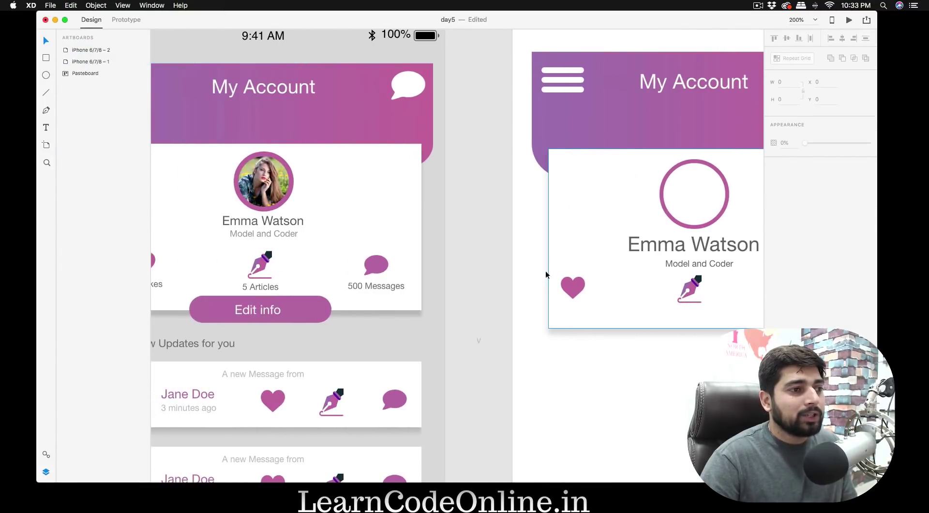
scroll(498, 290, right, 6)
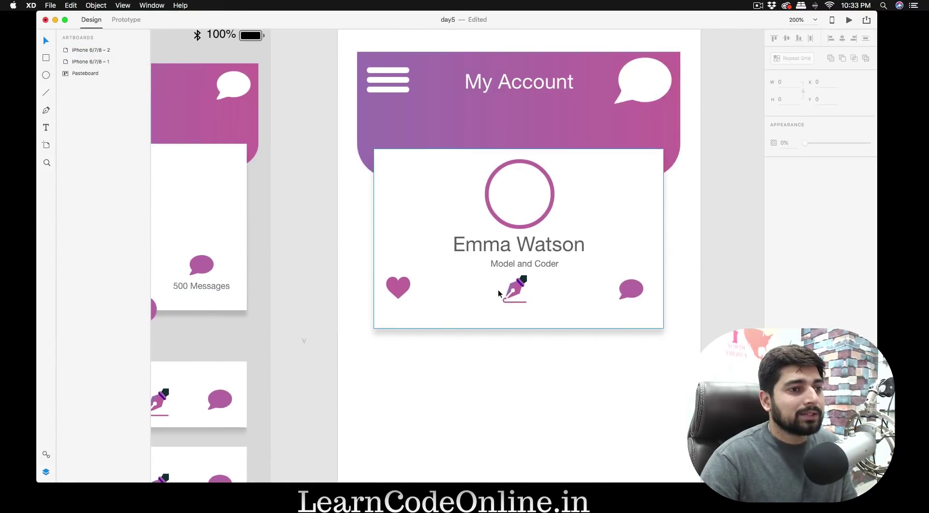
drag(522, 161, 521, 157)
click(520, 244)
drag(520, 245, 528, 264)
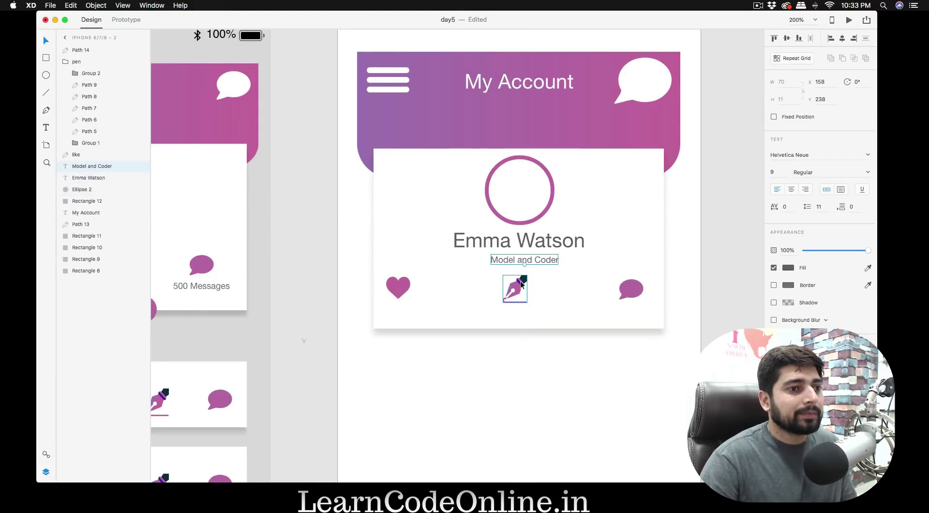
- Nudge the heart, pen and speech bubble icons up together to a Y position of 254.86
click(398, 288)
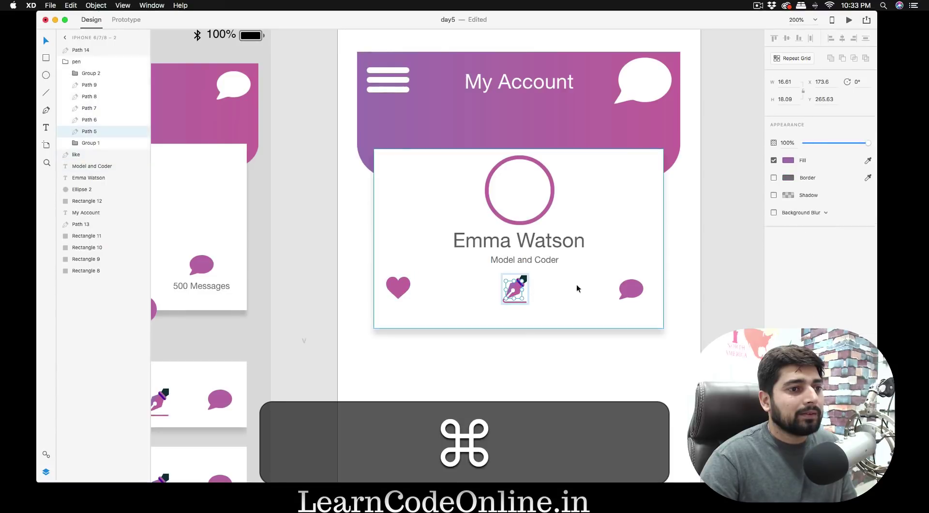
shift+click(504, 291)
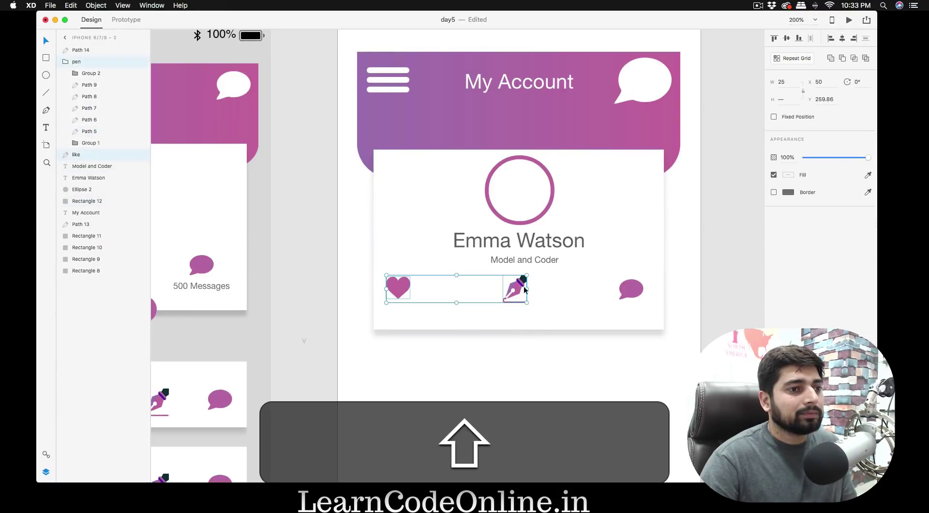
shift+click(628, 290)
key(Up)
key(Up)
key(Up)
key(Up)
key(Up)
key(Up)
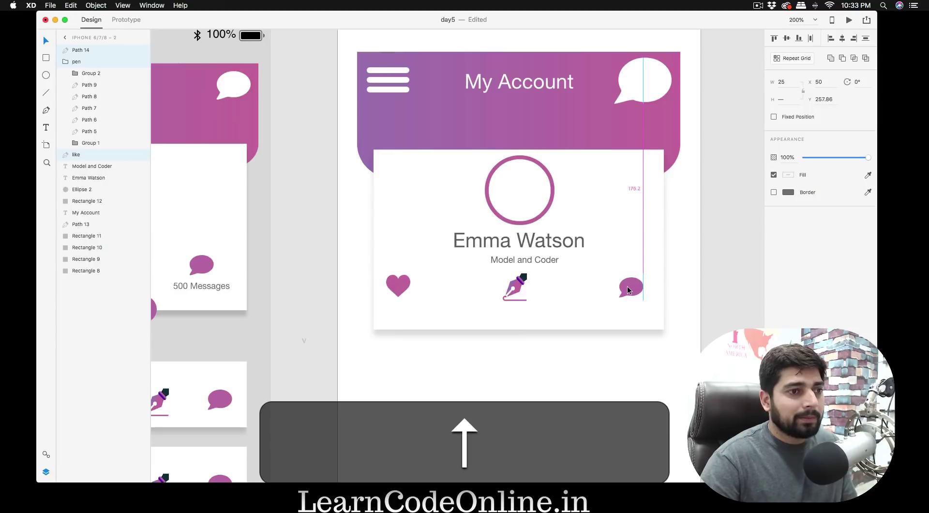
key(Down)
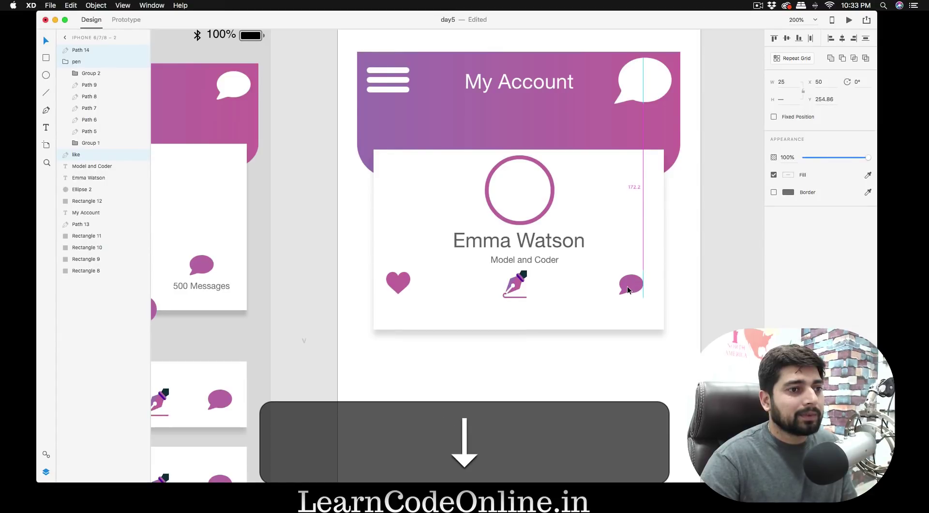
click(705, 291)
- Add the text label "1200 likes" below the heart icon in the second artboard's card
key(t)
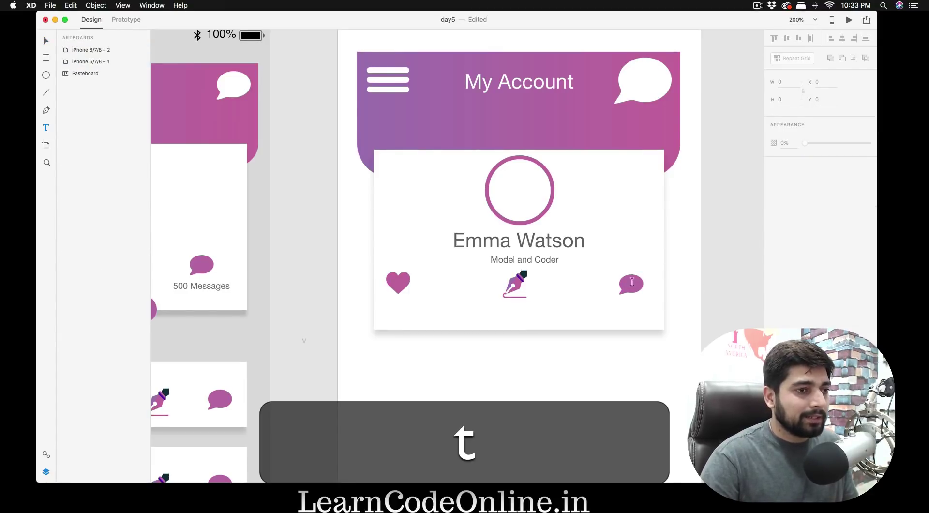
scroll(390, 304, left, 10)
scroll(390, 303, left, 3)
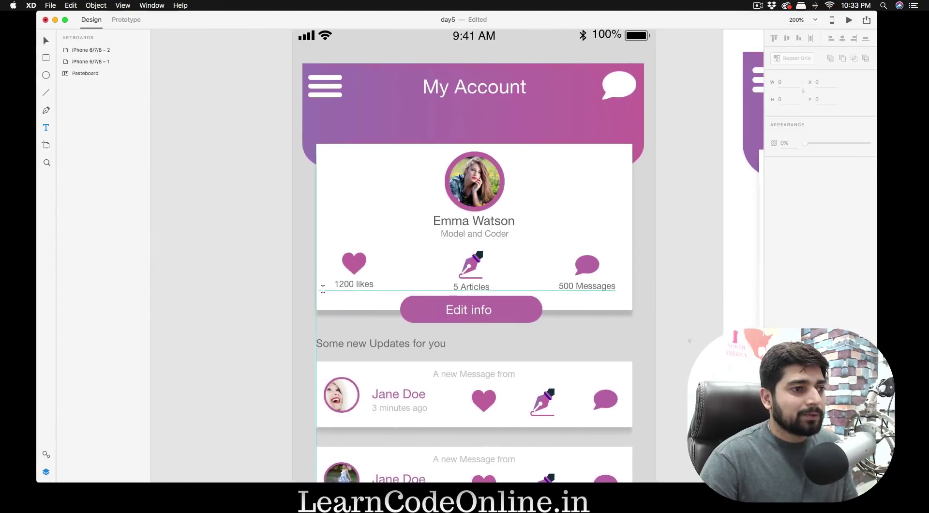
scroll(595, 305, right, 10)
scroll(618, 305, right, 8)
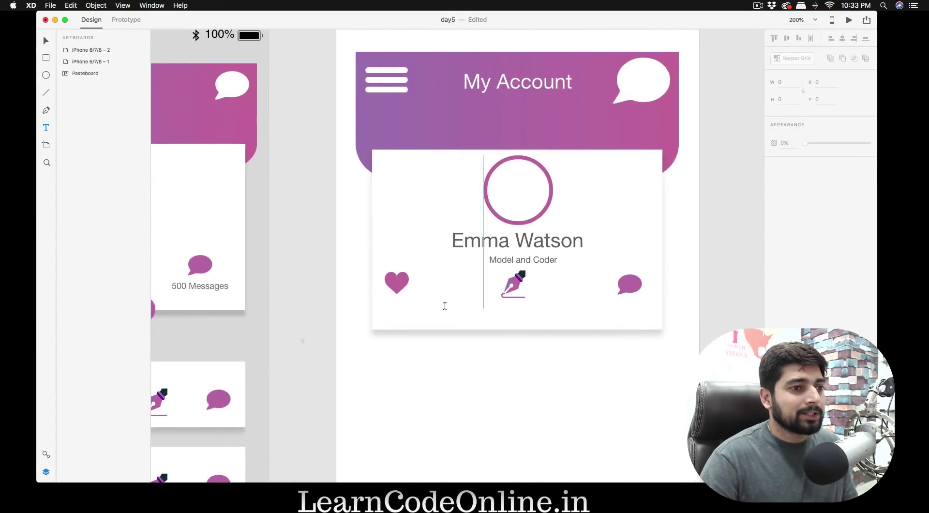
click(385, 306)
text(12)
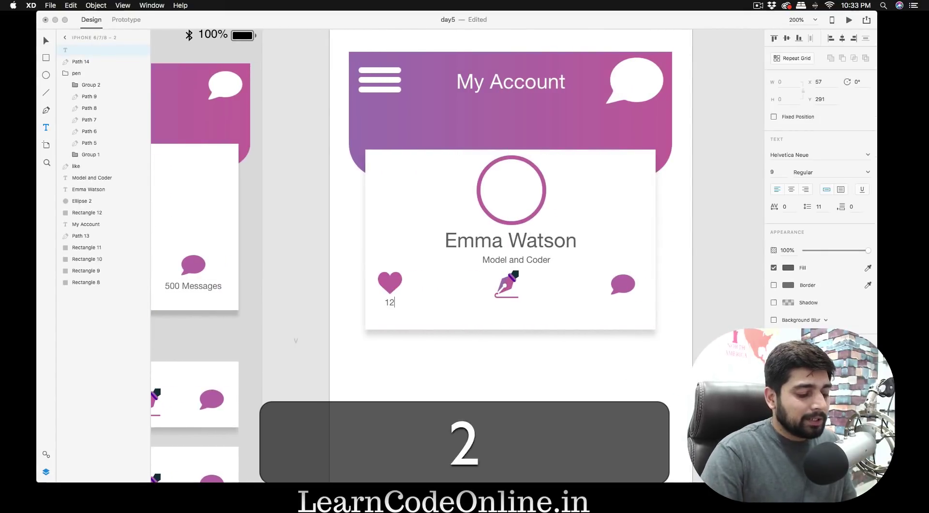
text(00 likes)
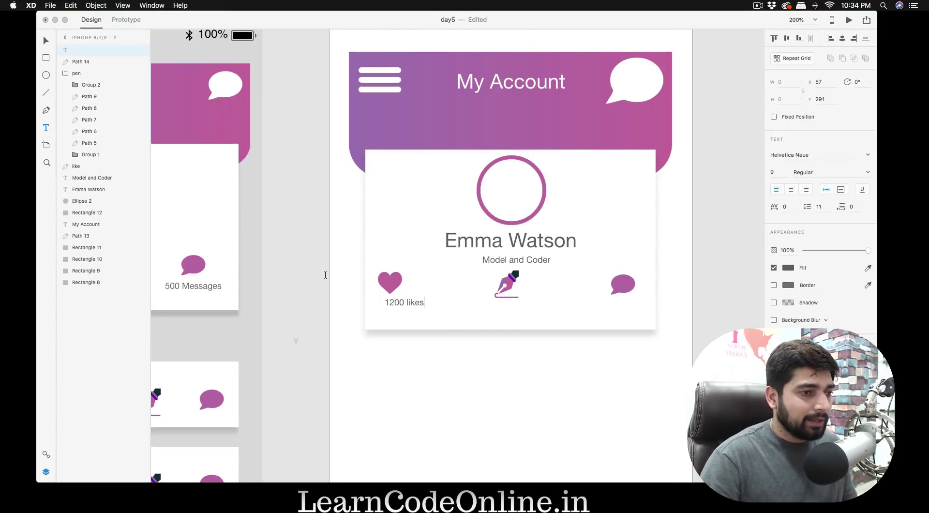
key(Escape)
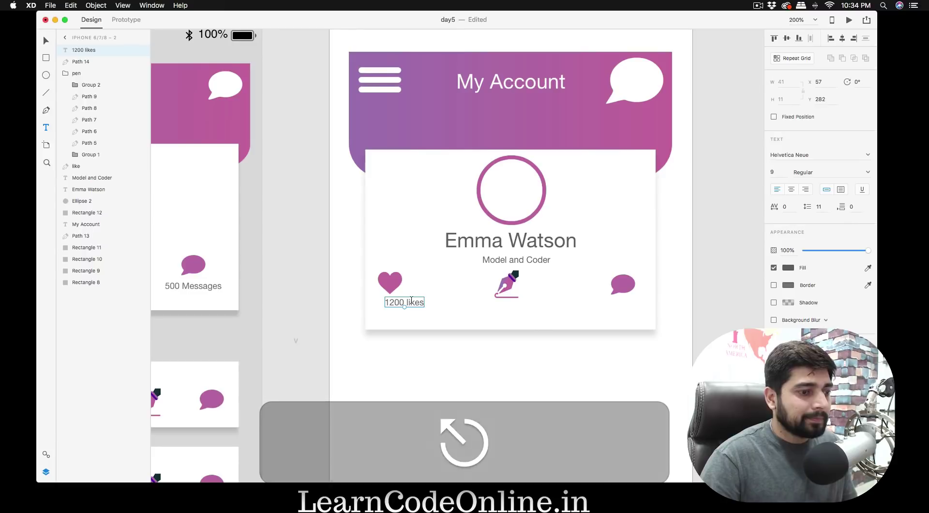
- Centre the "1200 likes" label under the heart and place copies of it under the pen and speech bubble icons
key(v)
drag(412, 303, 624, 305)
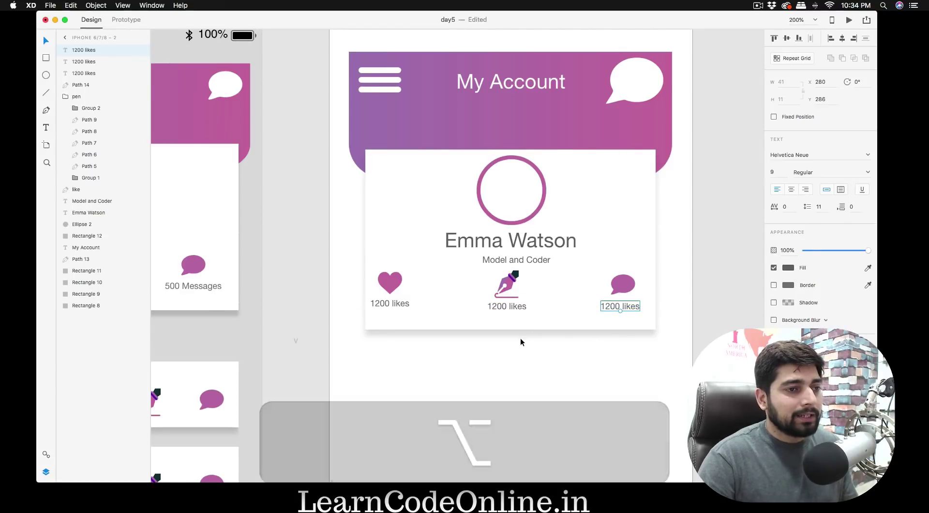
- Change the label under the pen to "5 Articles" and the one under the speech bubble to "500 messages"
scroll(521, 338, right, 3)
double_click(435, 306)
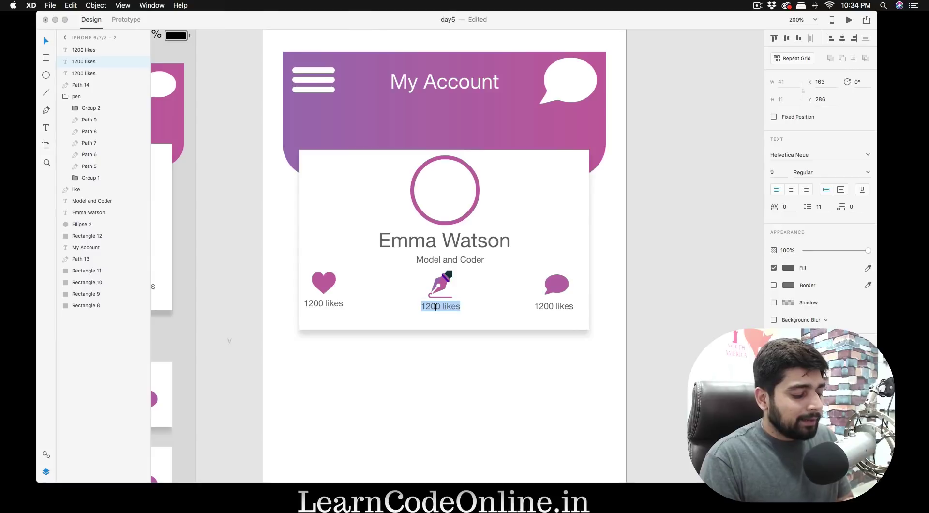
text(5 Article)
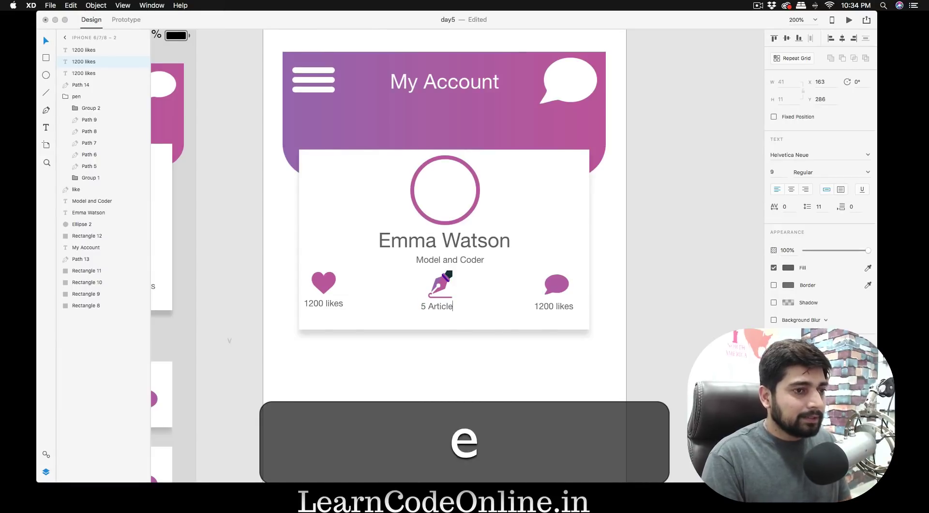
text(s)
double_click(560, 305)
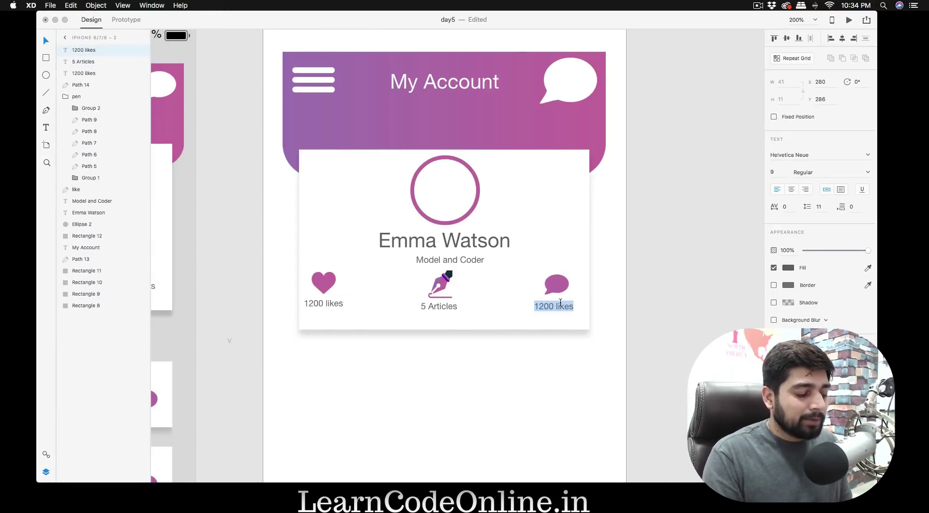
text(500 me)
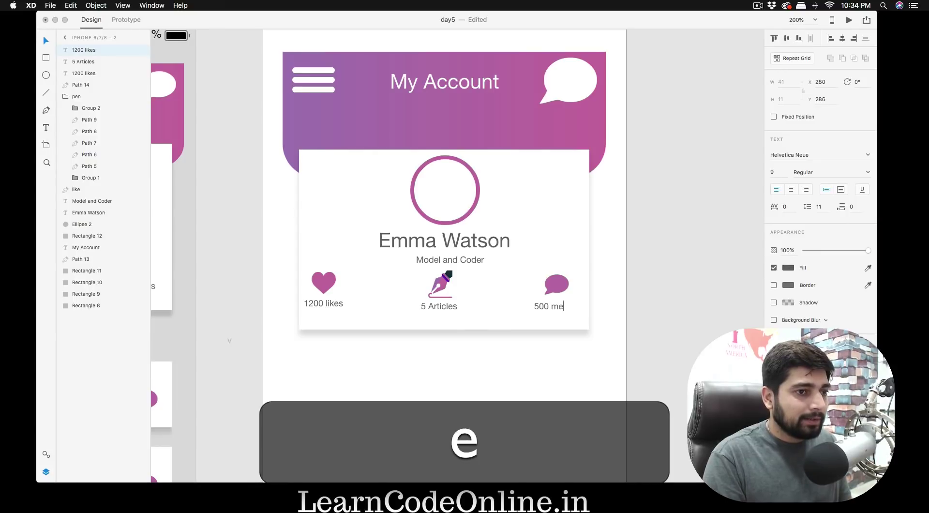
text(ssages)
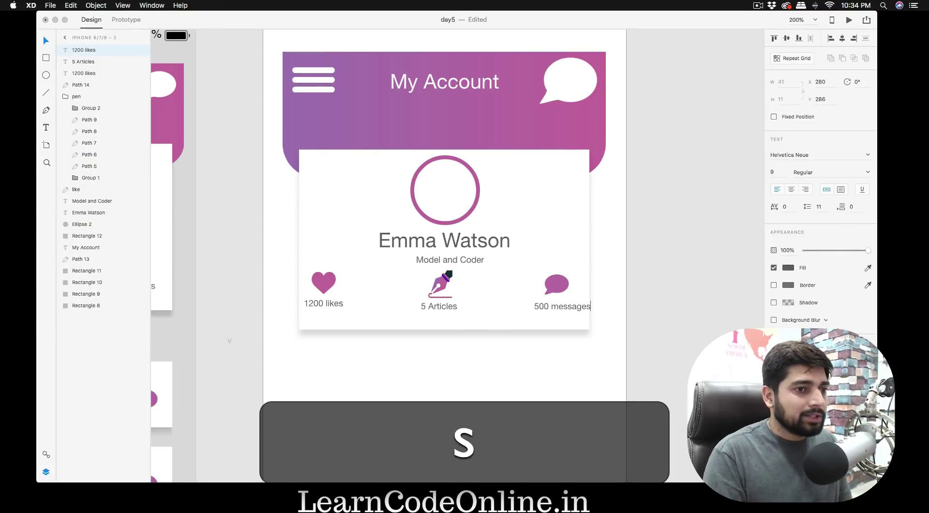
- Shift the "500 messages" label slightly left so it sits inside the card under the speech bubble icon
key(Escape)
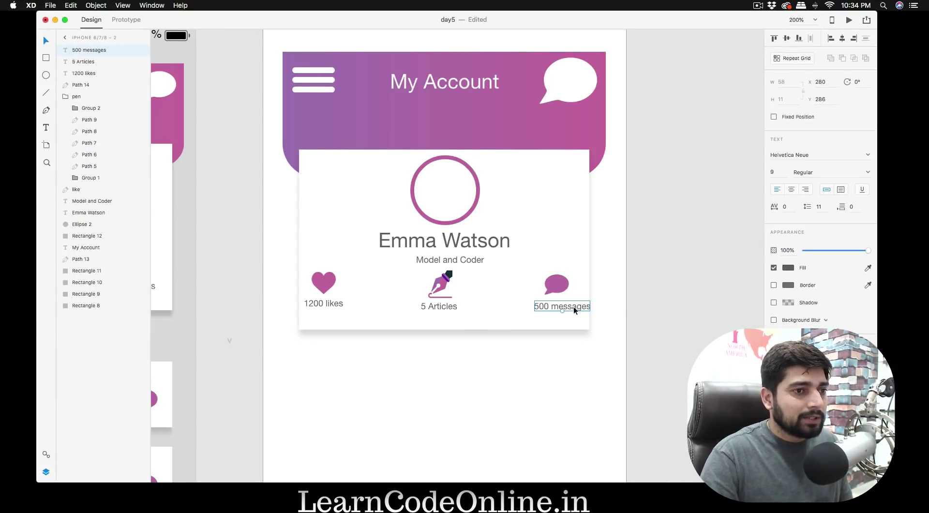
drag(574, 310, 567, 310)
click(650, 308)
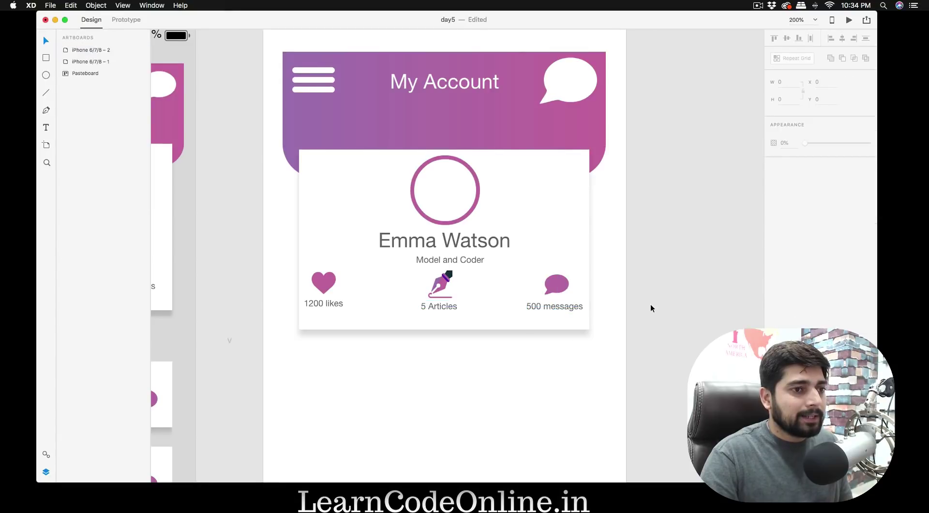
- Draw a button rectangle about 137 wide and 29 high across the middle of the profile card's lower edge
scroll(650, 308, left, 10)
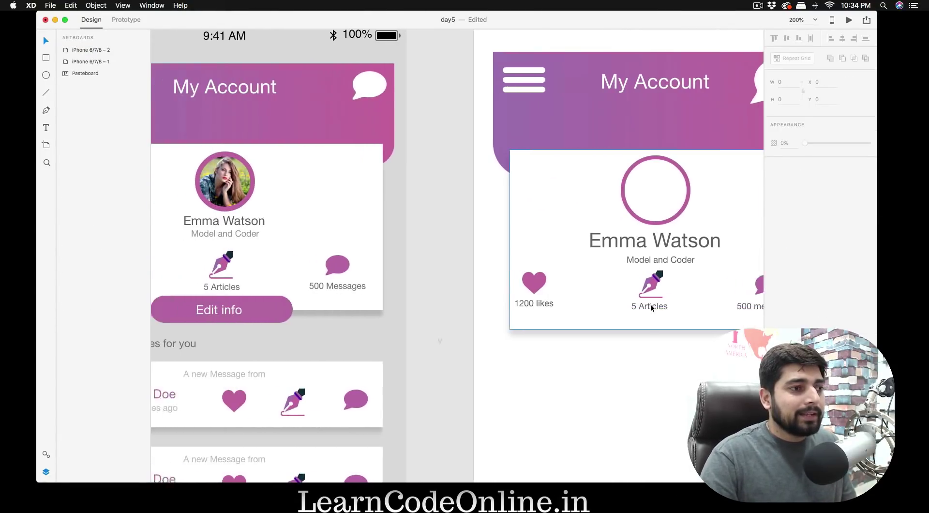
scroll(560, 332, right, 8)
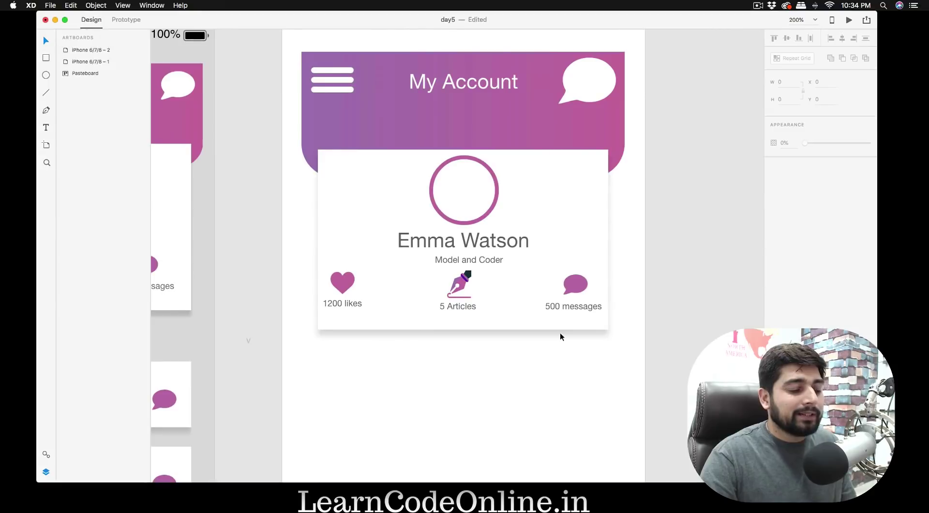
key(r)
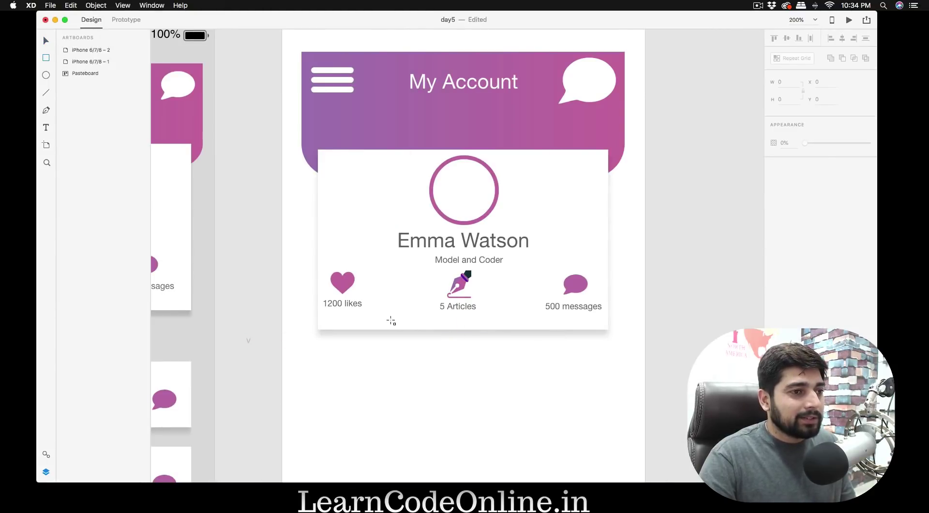
drag(395, 321, 530, 343)
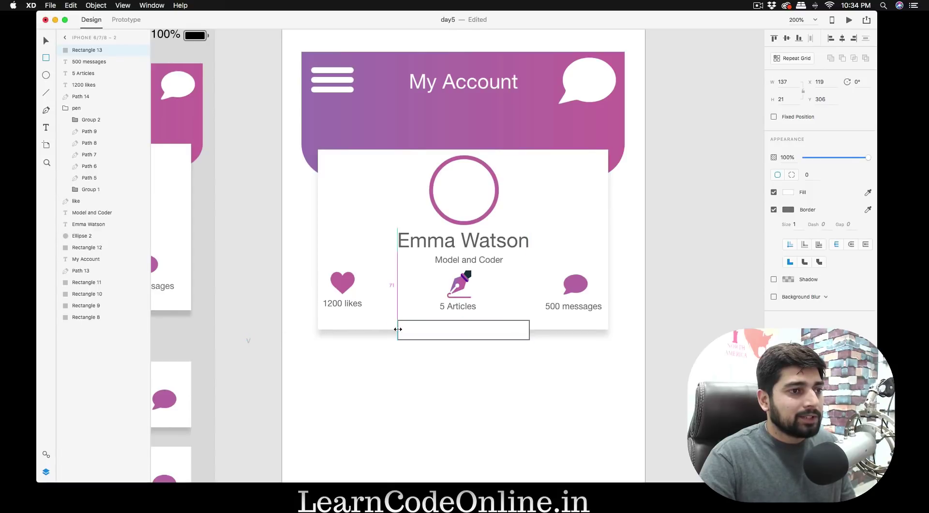
drag(398, 330, 398, 329)
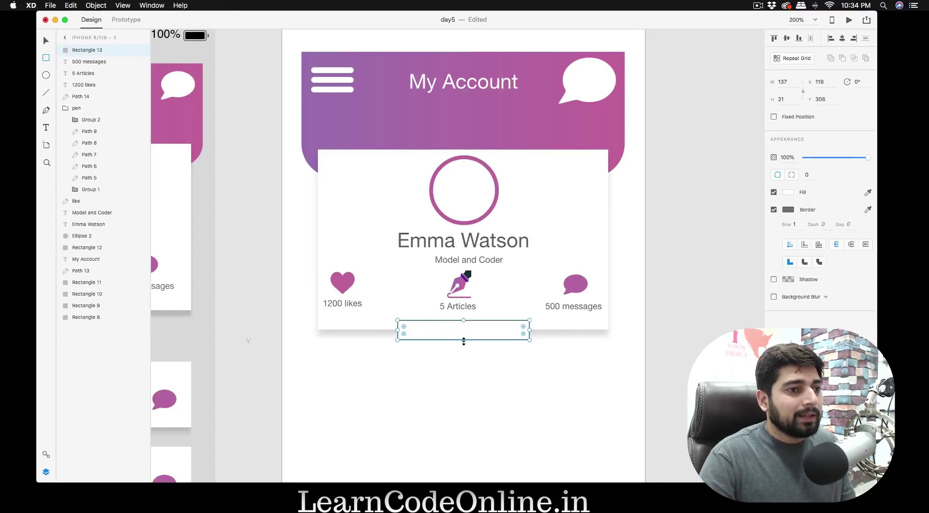
drag(464, 341, 463, 348)
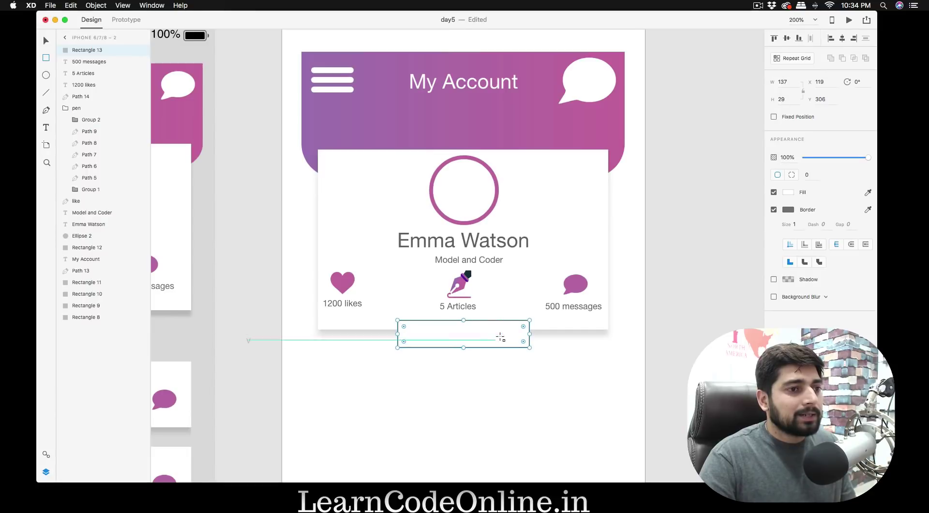
- Set the button rectangle's height to 30 and round its corners fully to a radius of 15
scroll(503, 335, right, 2)
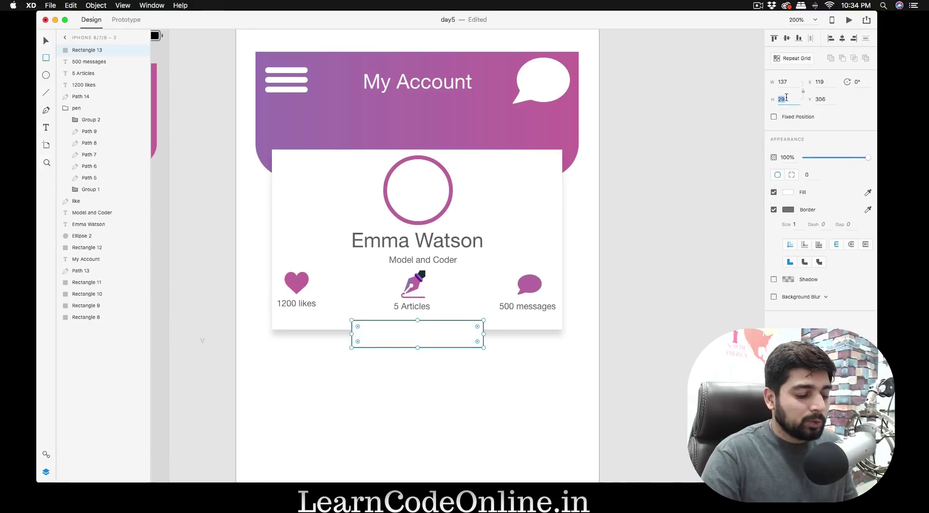
text(30)
key(Return)
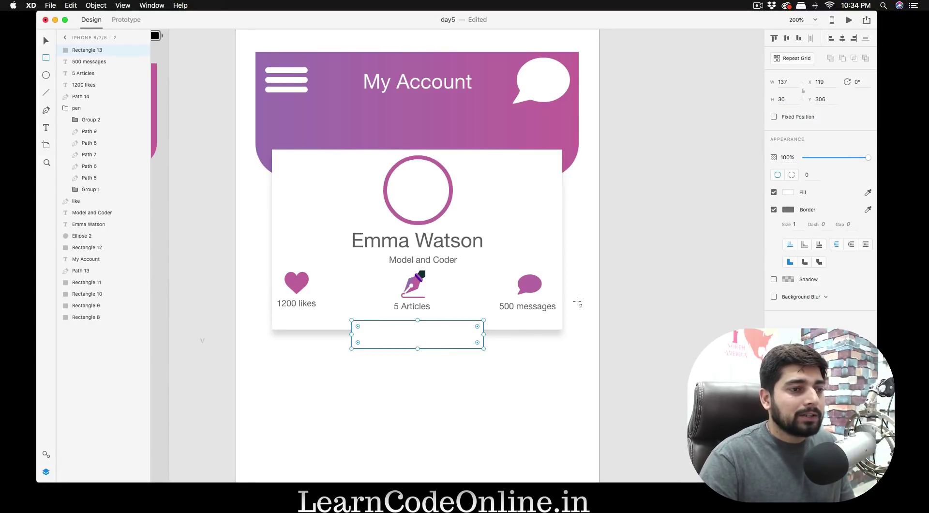
drag(477, 326, 465, 333)
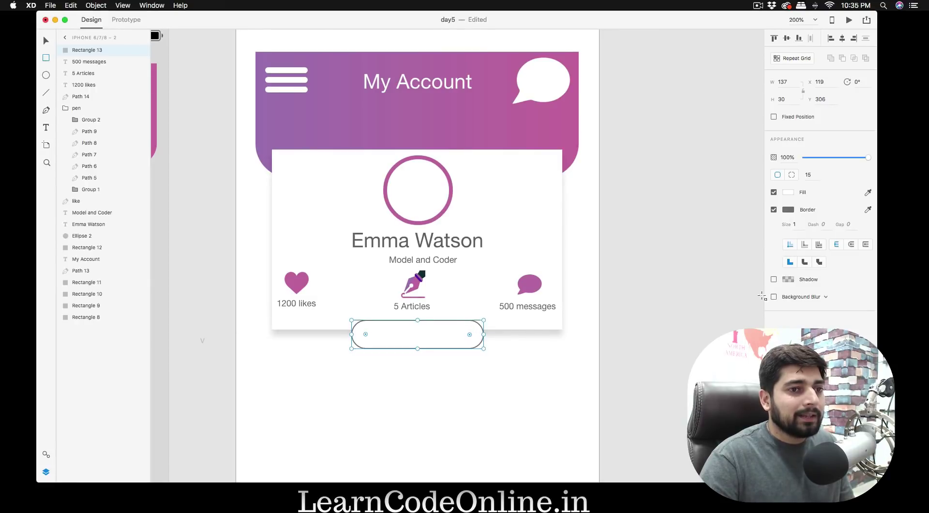
- Remove the button's border and fill it with the pink sampled from the header gradient
click(774, 209)
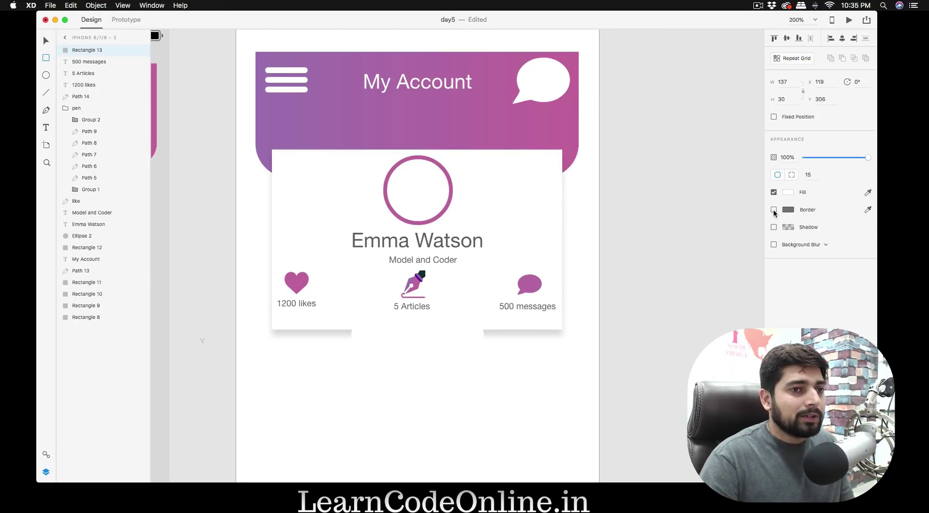
click(788, 192)
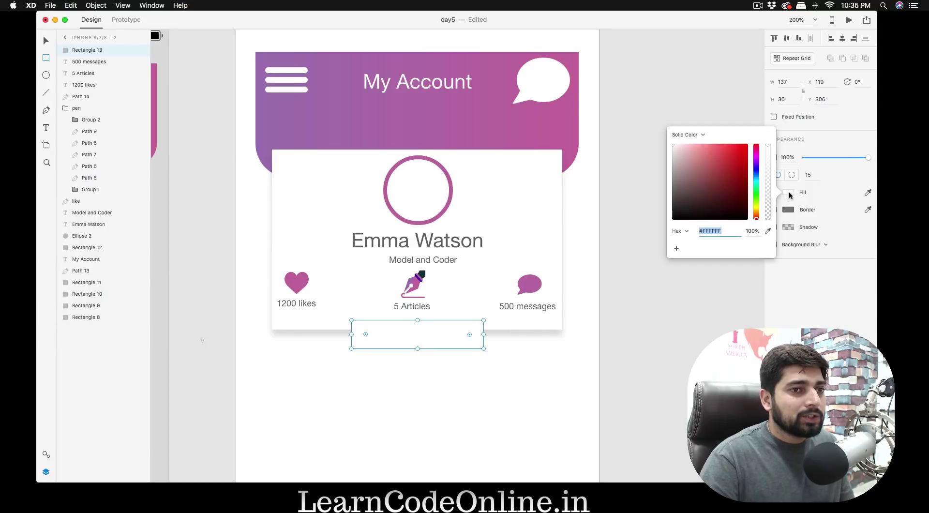
click(768, 231)
click(549, 136)
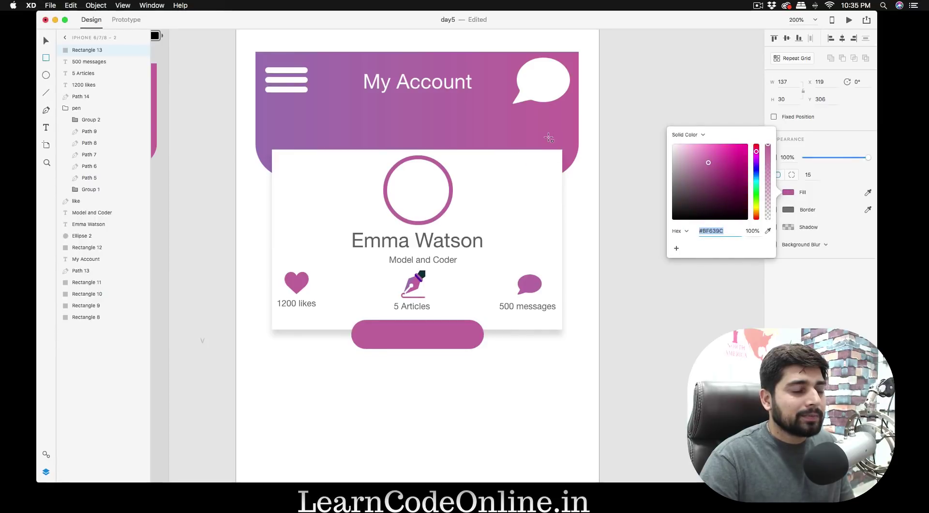
click(642, 322)
- Add the text "Edit Info" on the pink button
key(t)
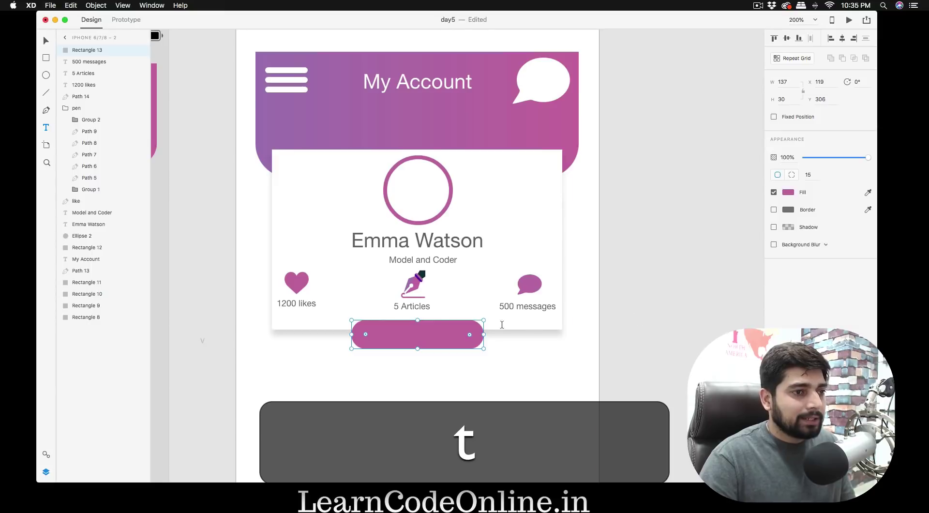
scroll(378, 332, left, 10)
scroll(408, 332, right, 5)
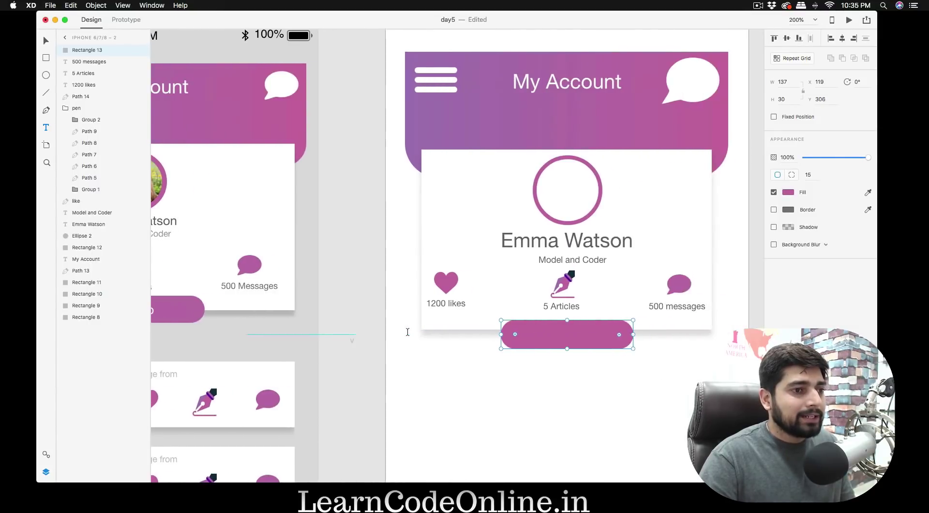
click(547, 337)
text(Edit Info)
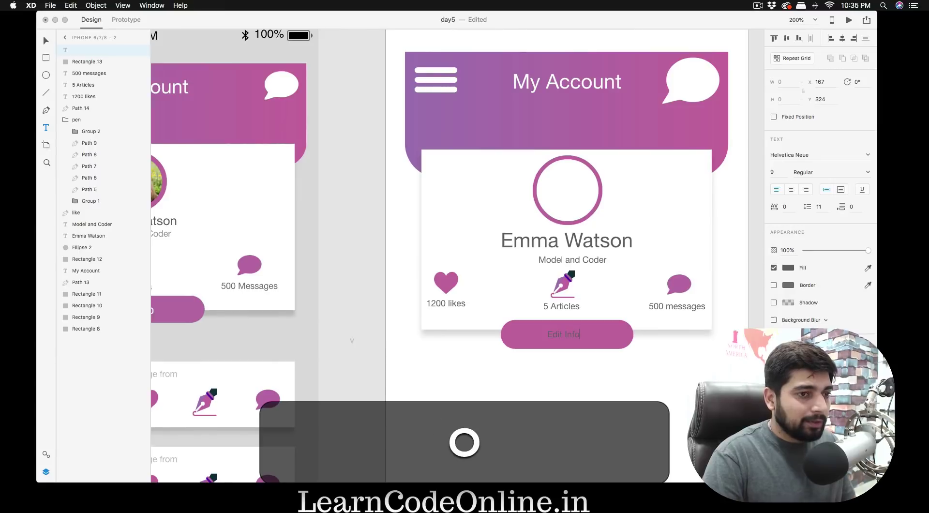
- Recolour the "Edit Info" text to near-white, undoing any accidental overwrite of its wording
key(super+a)
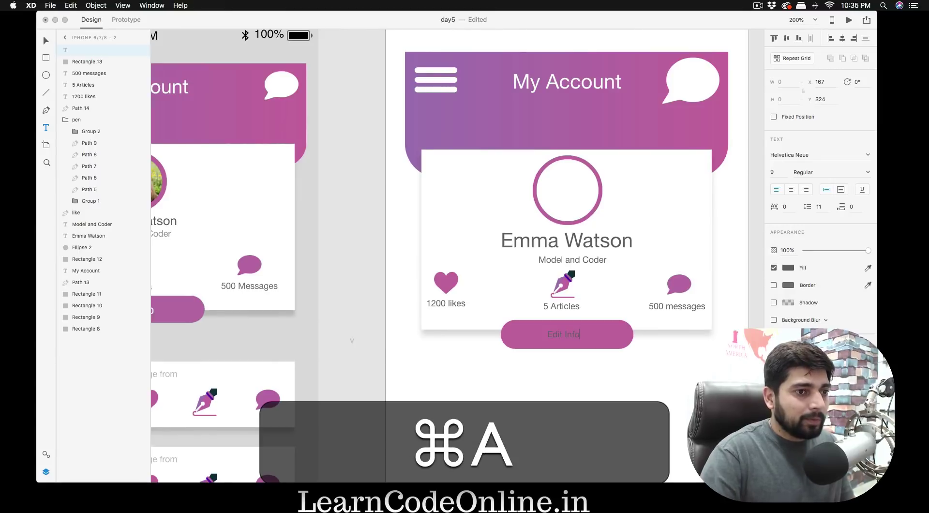
click(788, 267)
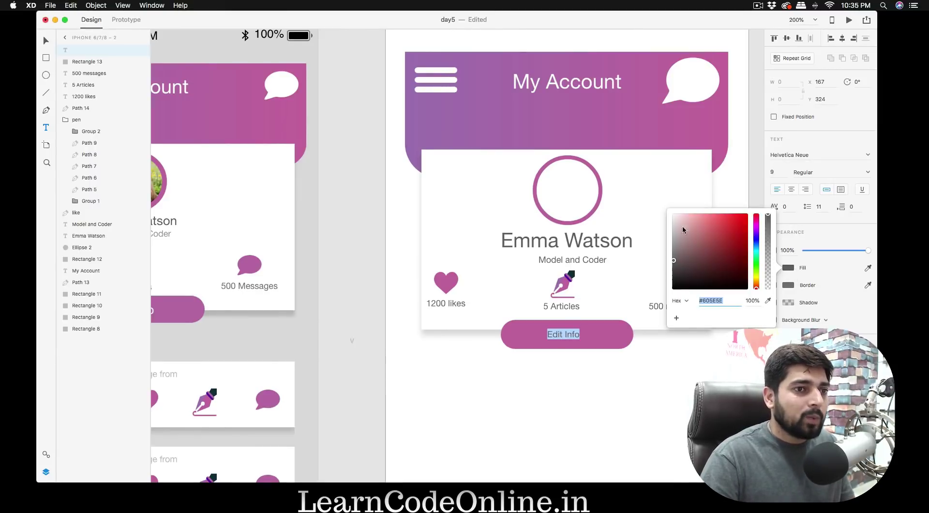
click(673, 214)
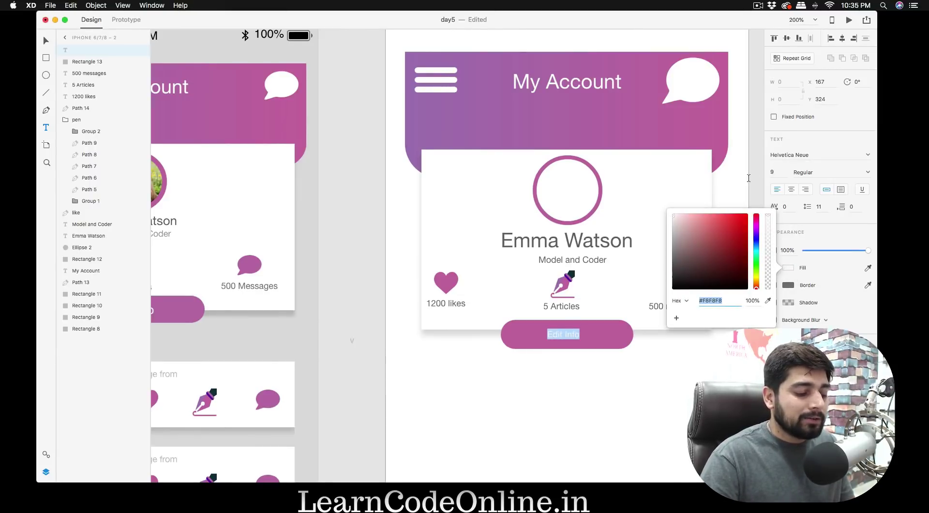
key(Escape)
text(v)
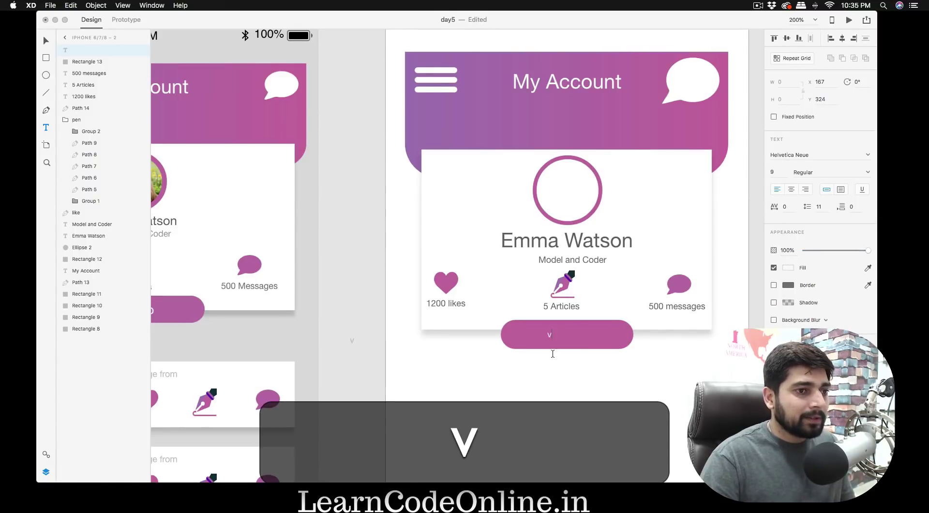
key(super+z)
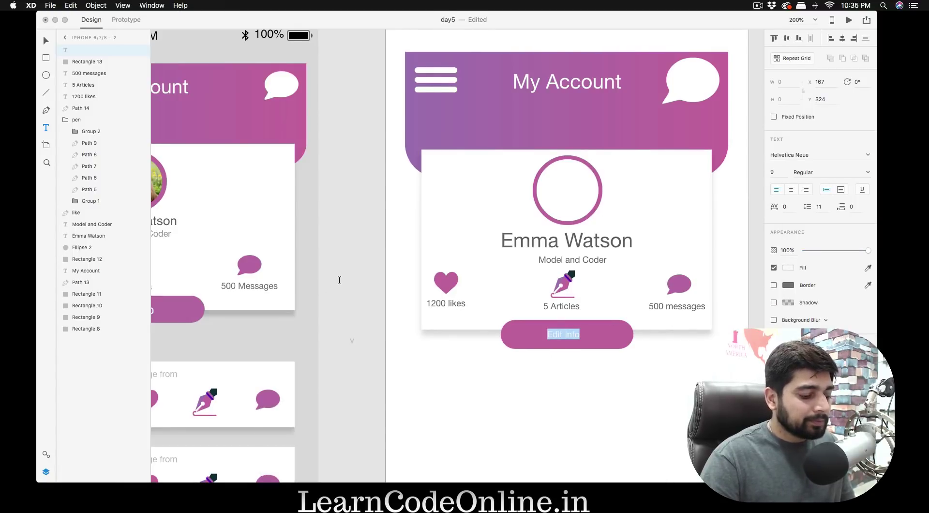
- Enlarge the "Edit Info" text to size 13 and centre it on the button at X 164, Y 314
key(Escape)
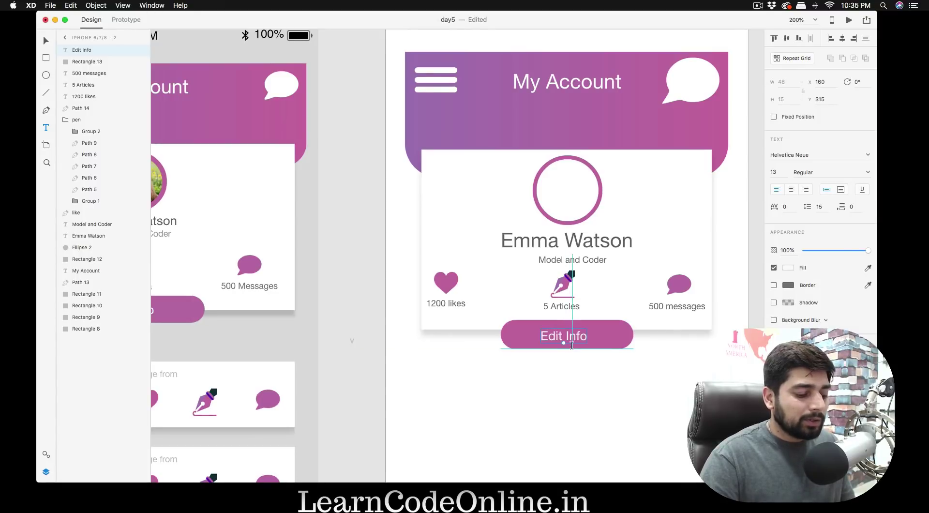
key(v)
drag(573, 337, 583, 343)
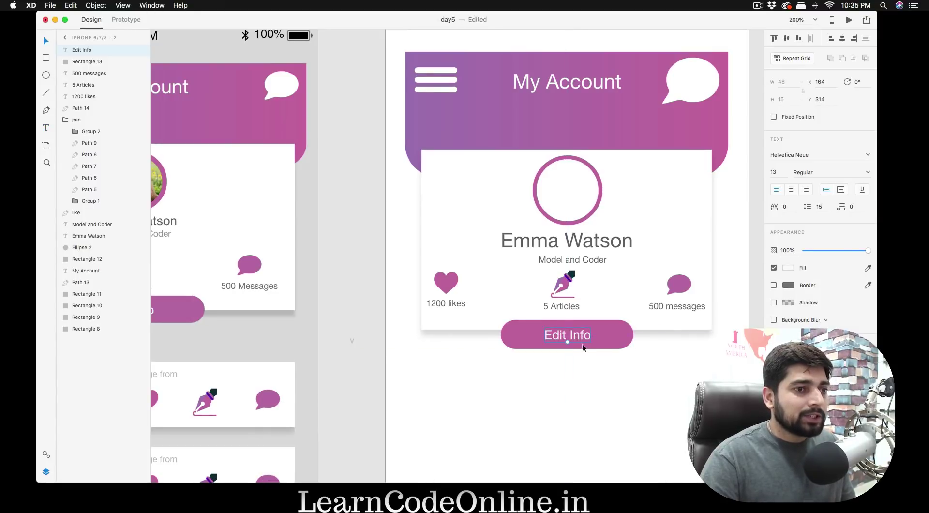
- Draw a message card rectangle about 325 by 62 below the Edit Info button, modelled on the first artboard's update cards
scroll(587, 350, left, 3)
scroll(587, 349, down, 5)
scroll(586, 349, left, 5)
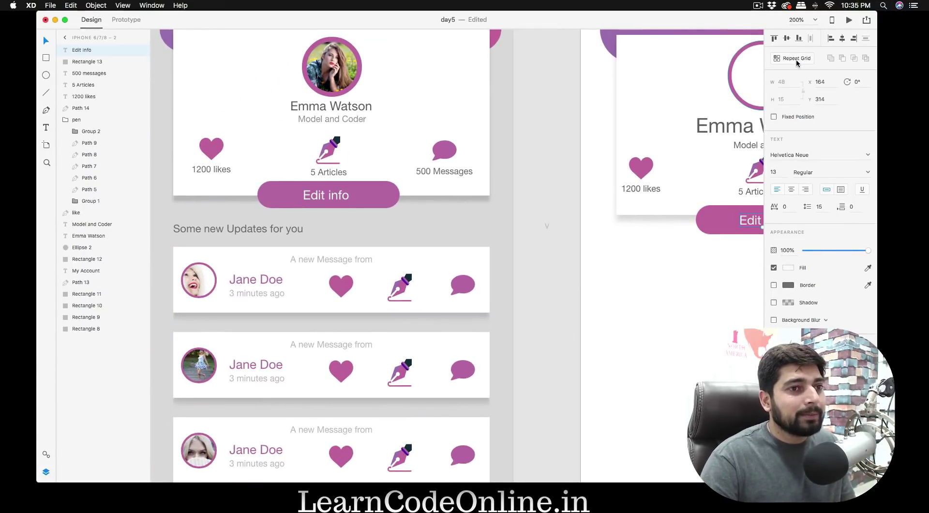
scroll(629, 223, right, 1)
scroll(629, 223, down, 1)
scroll(629, 222, down, 2)
scroll(629, 223, right, 5)
scroll(629, 222, left, 5)
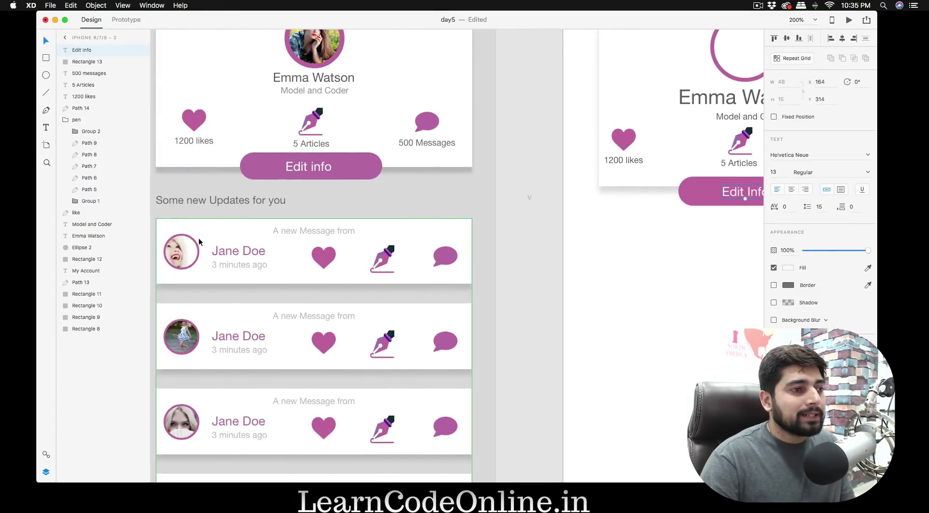
scroll(583, 293, right, 10)
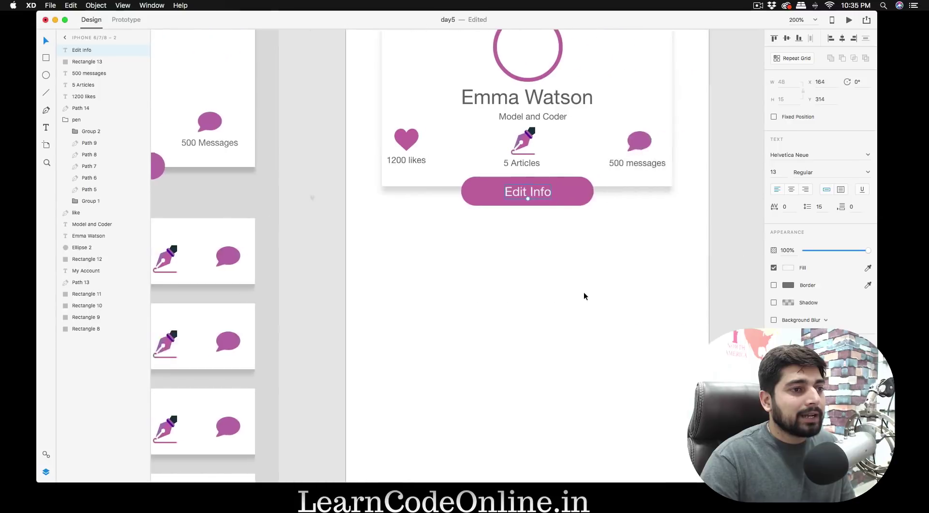
key(r)
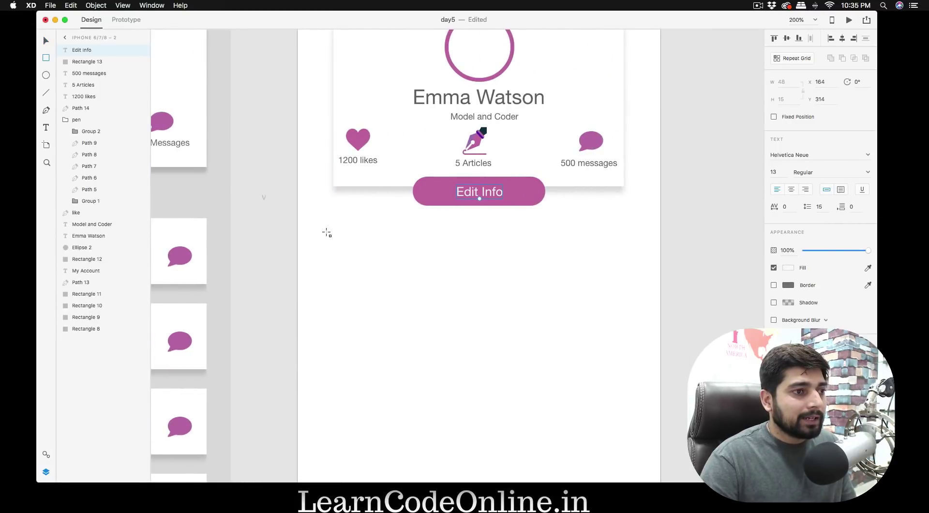
drag(326, 232, 640, 290)
- Copy the light status bar from the first artboard to the top of the second one, placing it at X 6, Y 3.5
scroll(674, 305, left, 9)
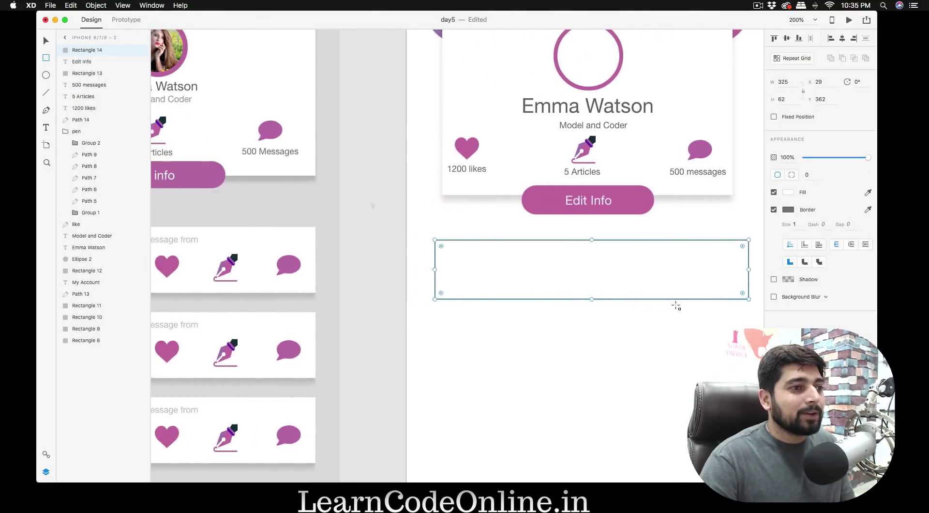
scroll(373, 190, up, 9)
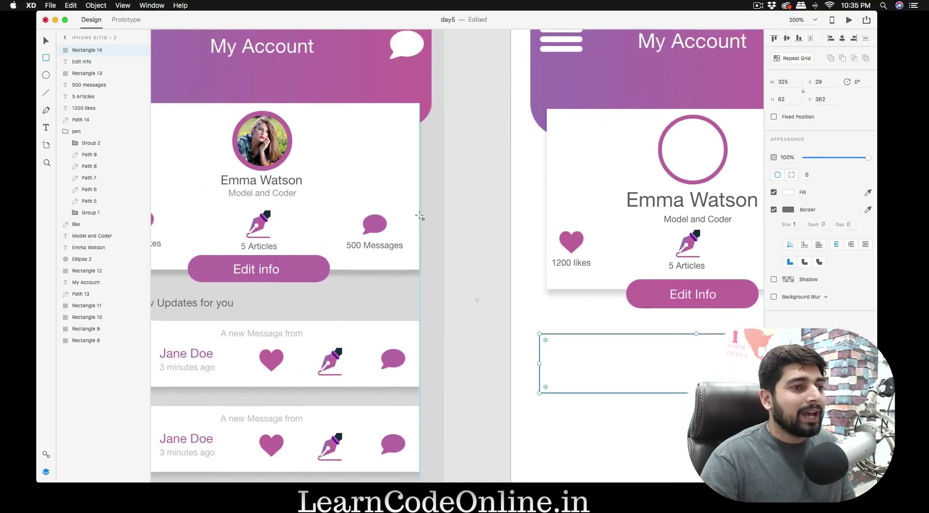
scroll(373, 190, left, 3)
scroll(594, 220, right, 5)
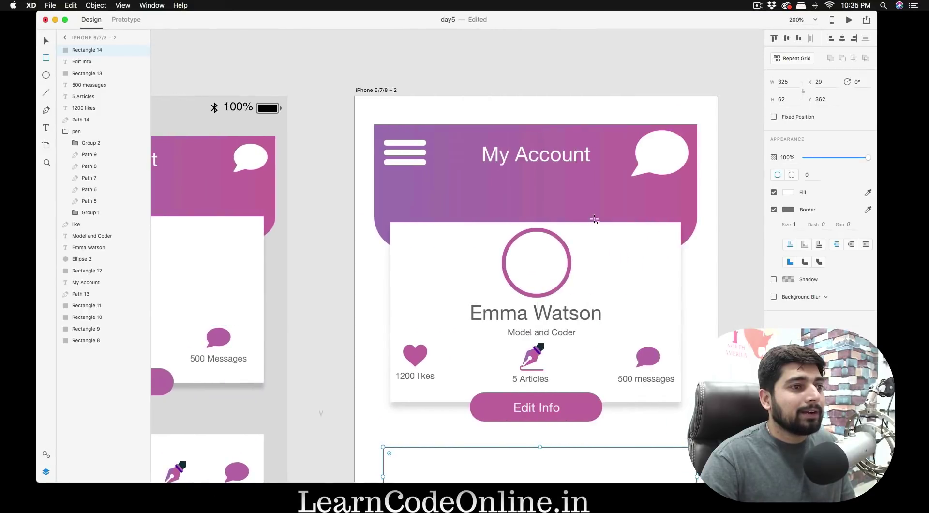
key(v)
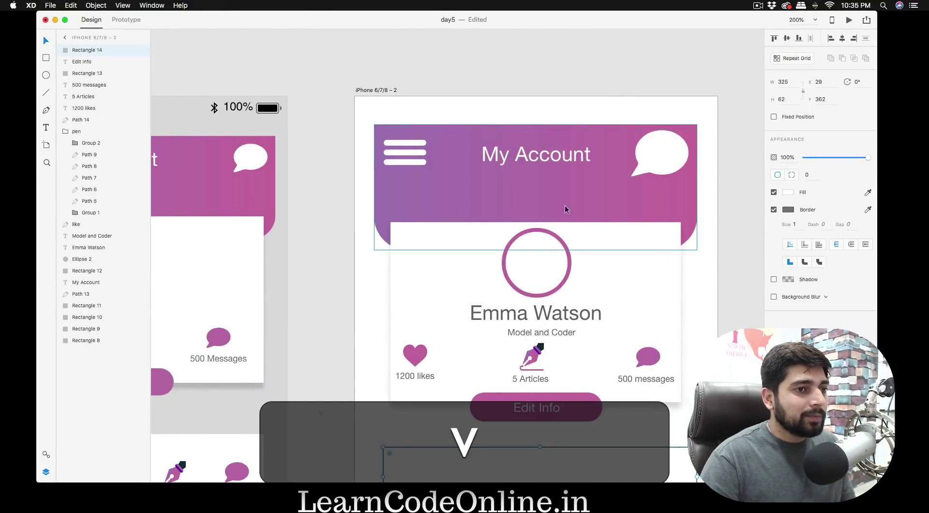
click(231, 107)
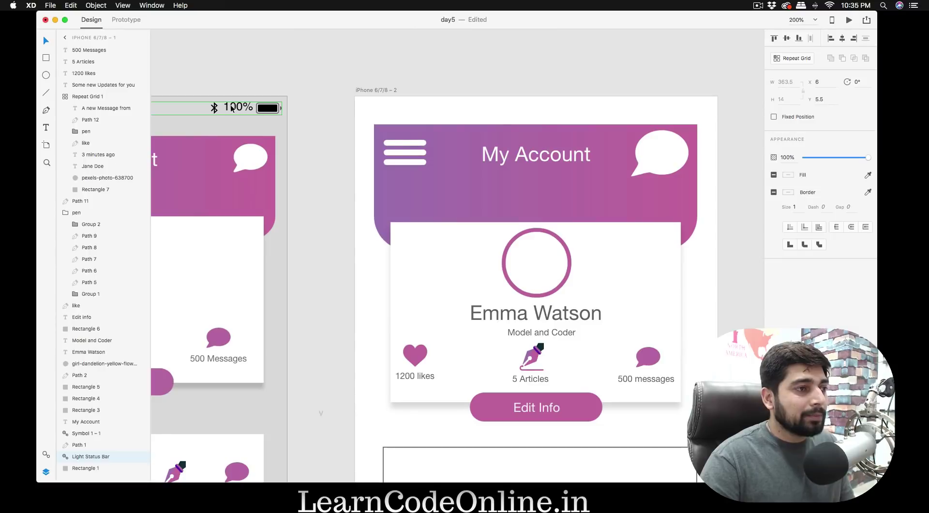
key(super+c)
click(483, 103)
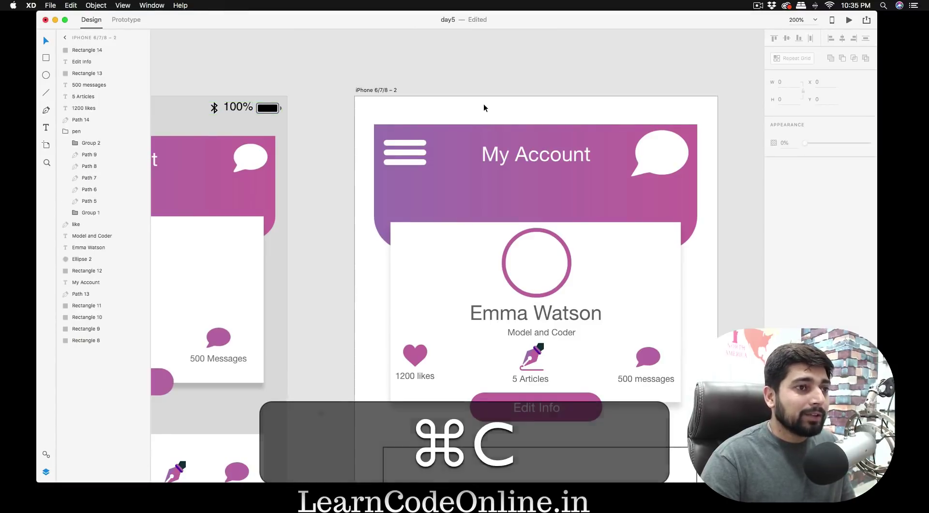
key(super+v)
drag(516, 108, 518, 109)
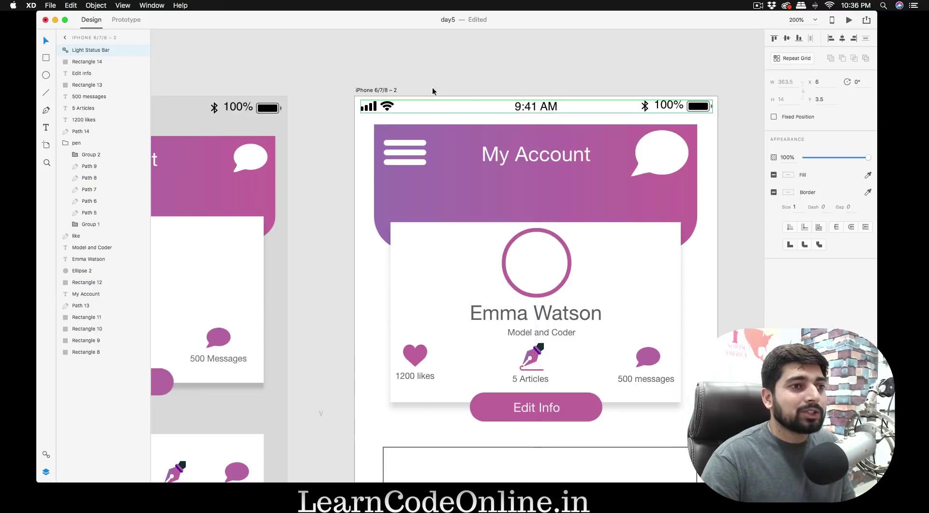
click(379, 72)
click(51, 6)
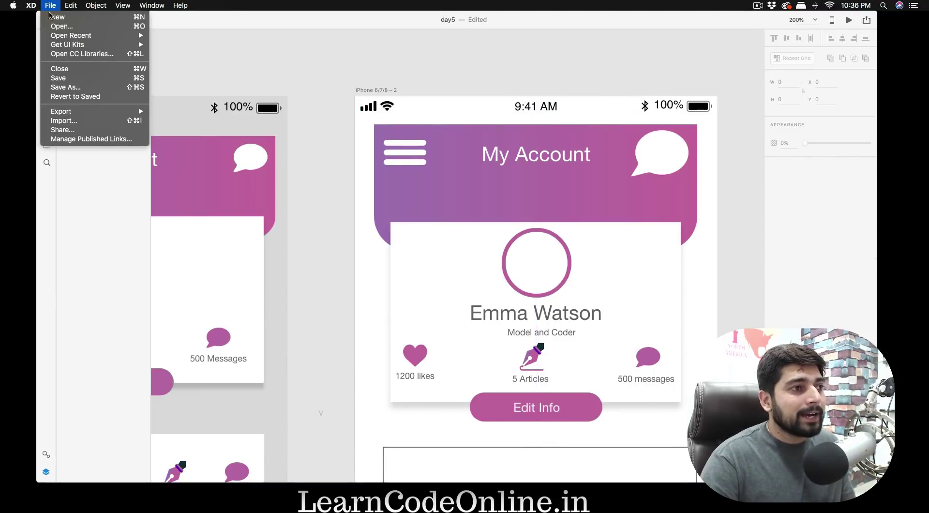
mouse_move(79, 46)
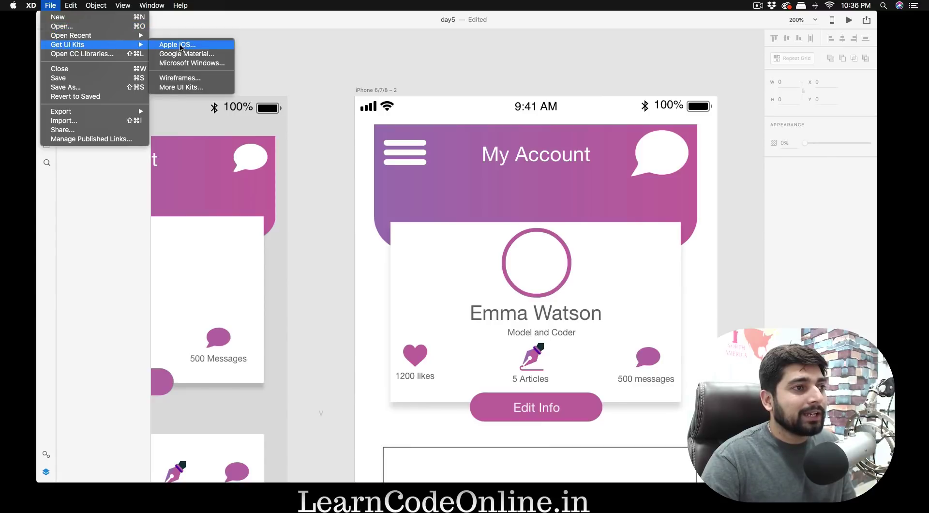
click(325, 62)
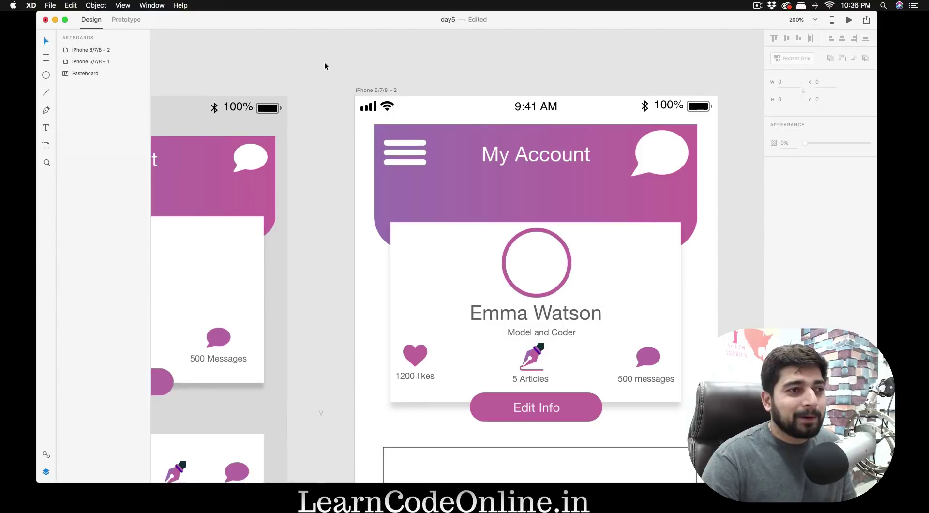
- Draw a 375 by 866 rectangle covering the whole second artboard from X 0, Y 0
scroll(324, 62, right, 3)
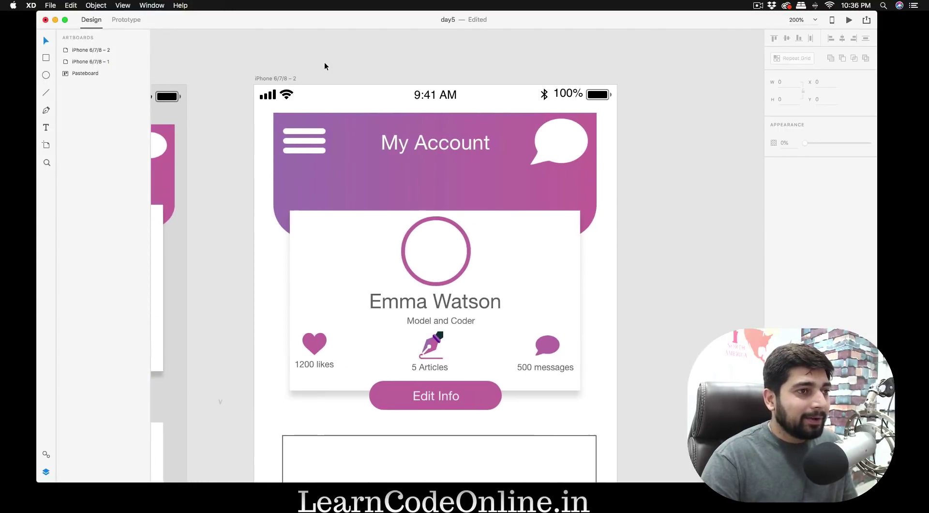
key(super+minus)
key(super+minus)
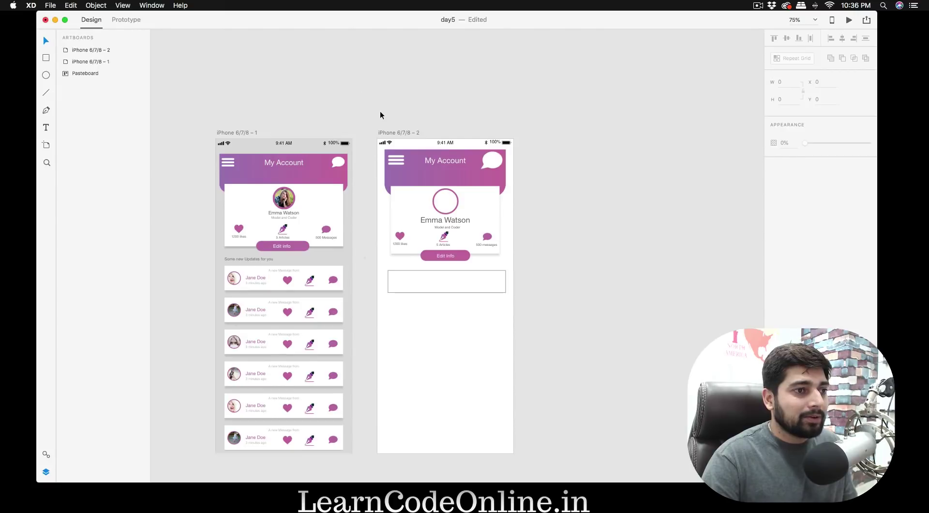
key(r)
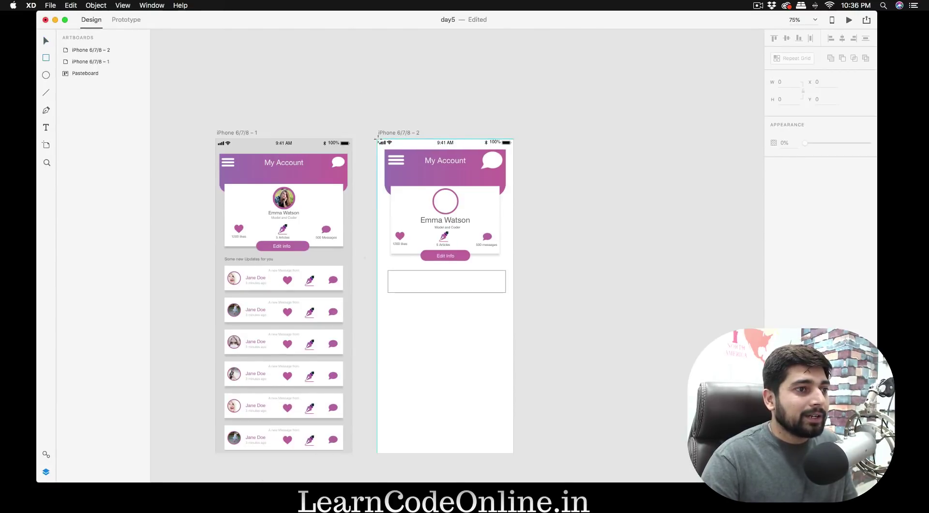
mouse_move(379, 139)
mouse_down()
mouse_move(445, 326)
mouse_move(519, 457)
mouse_move(513, 452)
mouse_up()
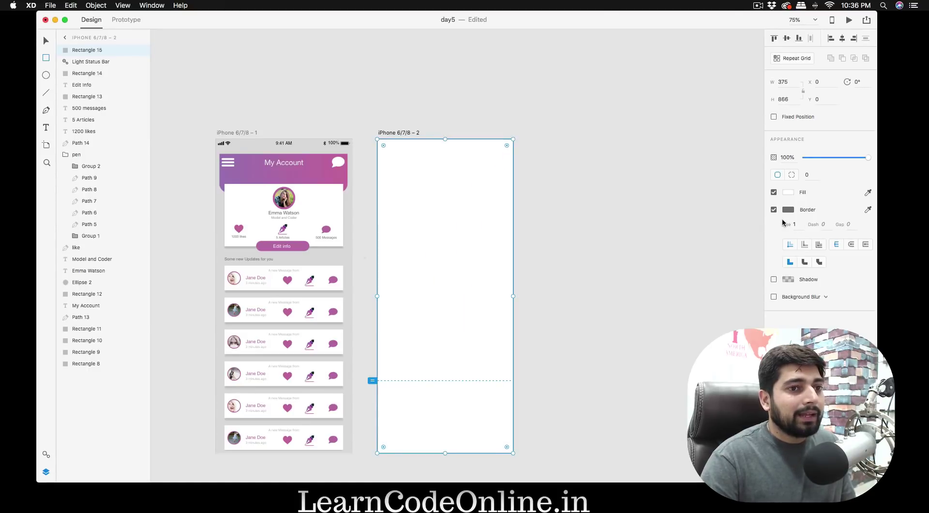
- Remove the border of the artboard-sized rectangle and fill it with light grey #DEDEDE
click(774, 209)
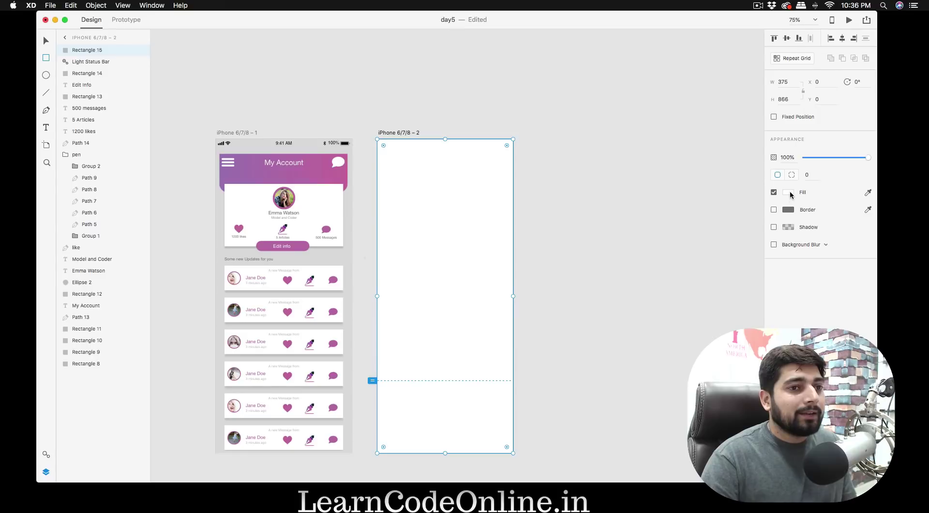
click(788, 192)
drag(678, 166, 673, 151)
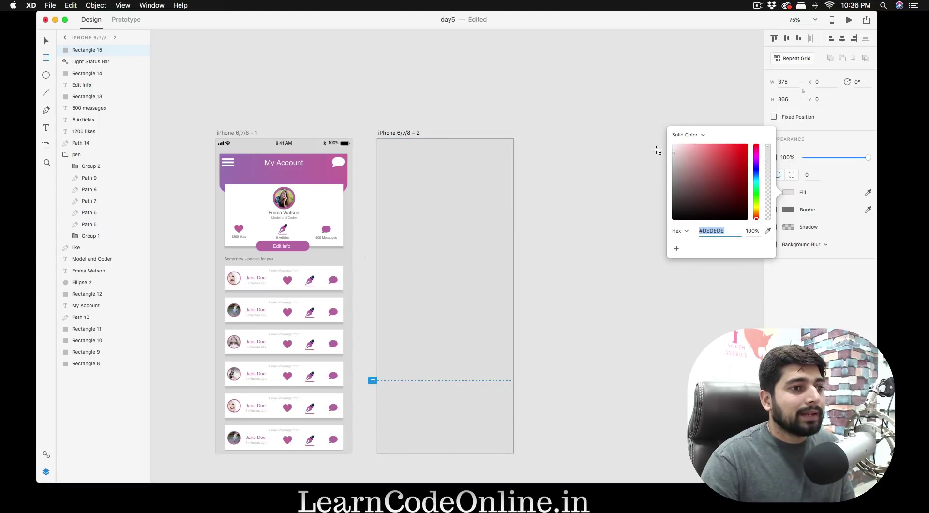
click(621, 145)
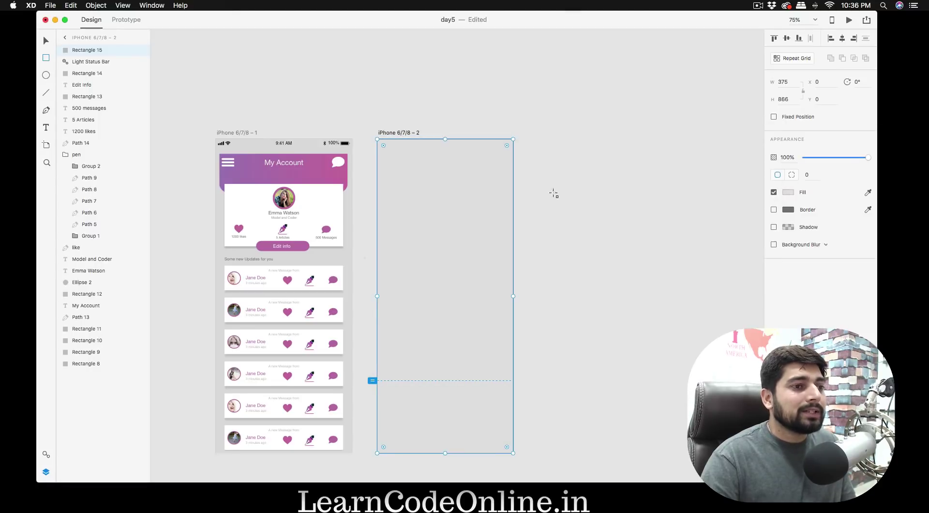
- Send the grey rectangle behind every other layer of the second artboard so it serves as the background
key(v)
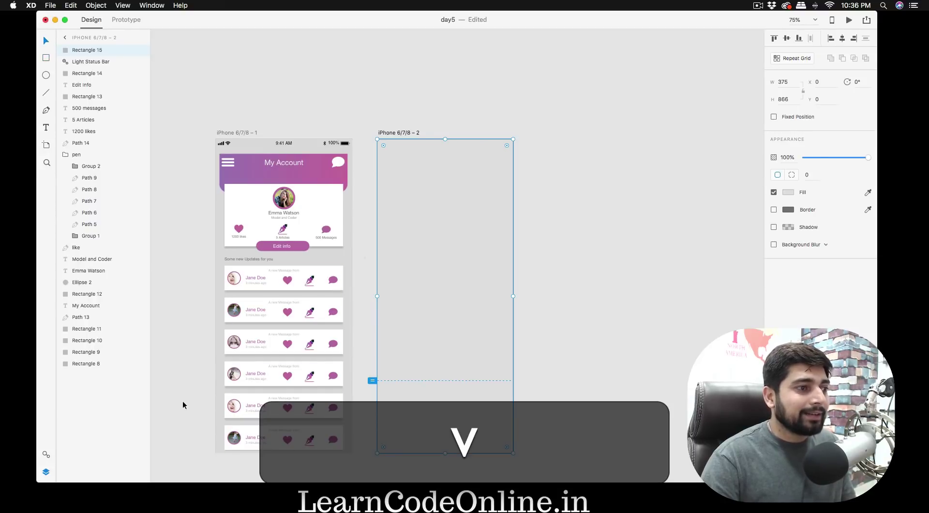
click(46, 472)
click(48, 472)
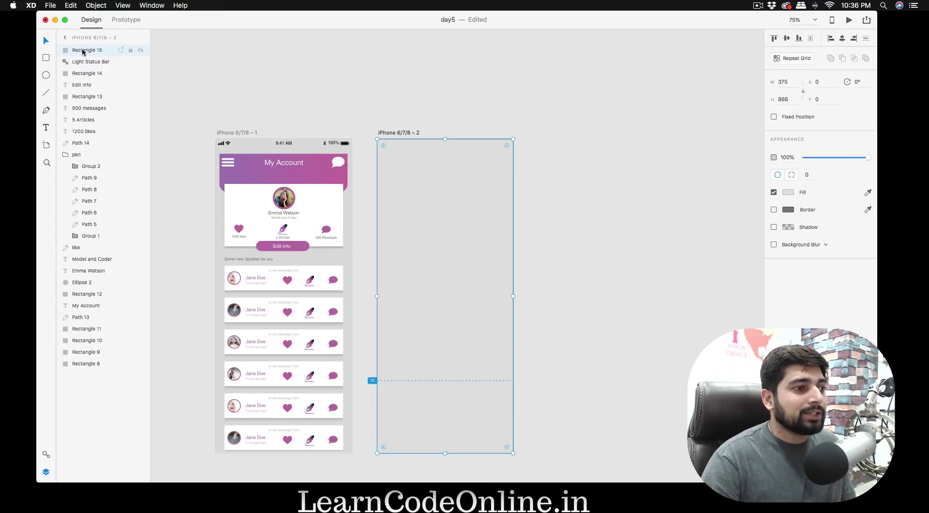
drag(83, 50, 96, 372)
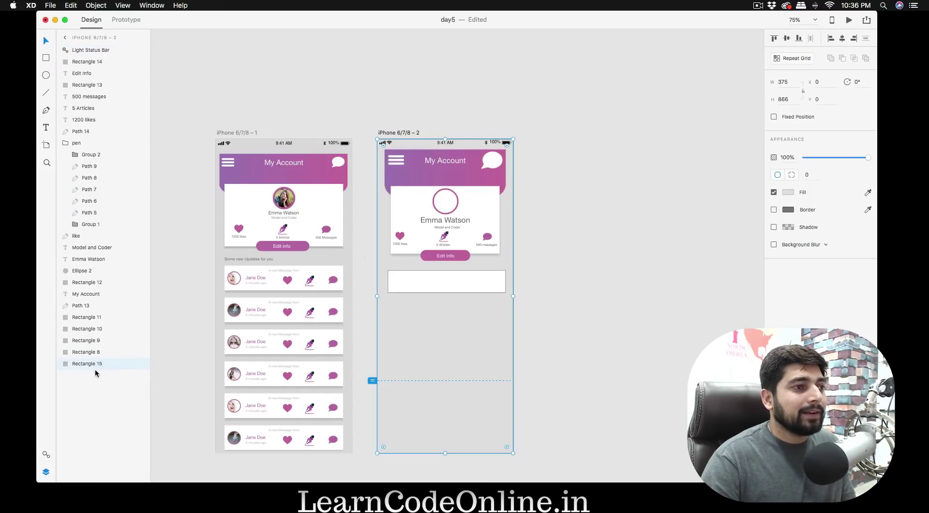
click(585, 194)
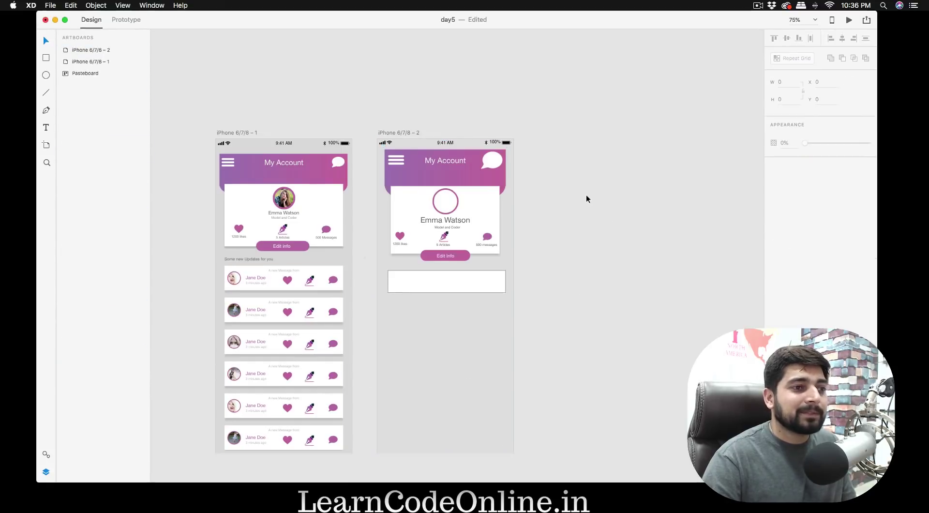
- Remove the border of the message card below the Edit Info button and give it a shadow with an increased Y offset
scroll(585, 194, down, 2)
scroll(586, 194, right, 2)
key(super+equal)
key(super+equal)
key(super+equal)
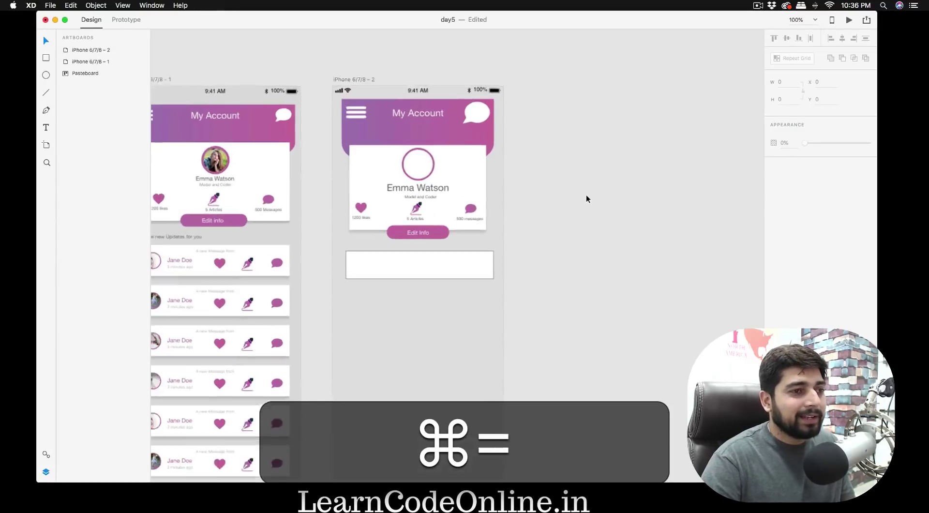
scroll(578, 202, left, 3)
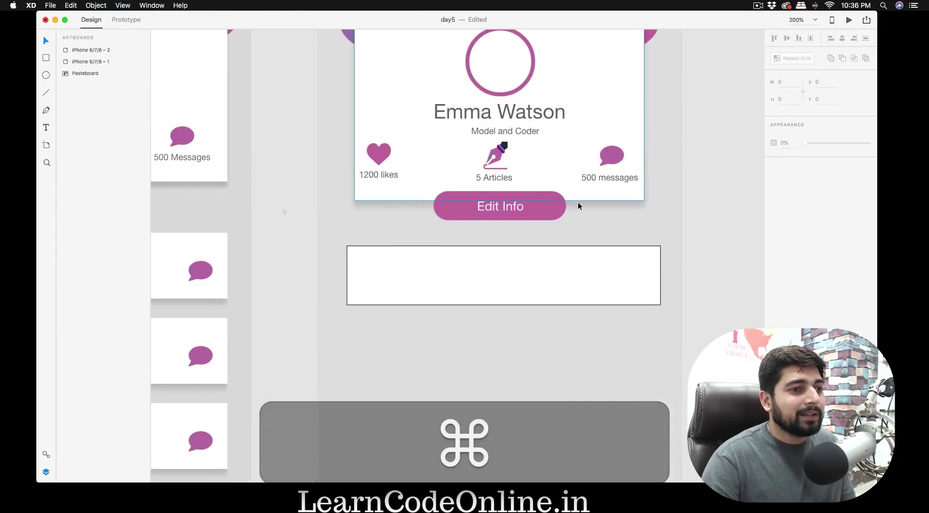
click(510, 285)
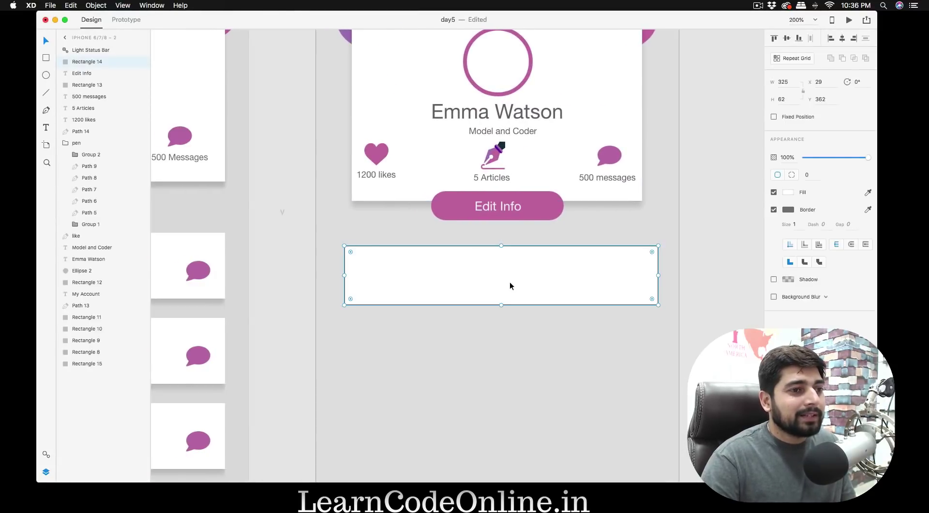
click(774, 210)
click(774, 227)
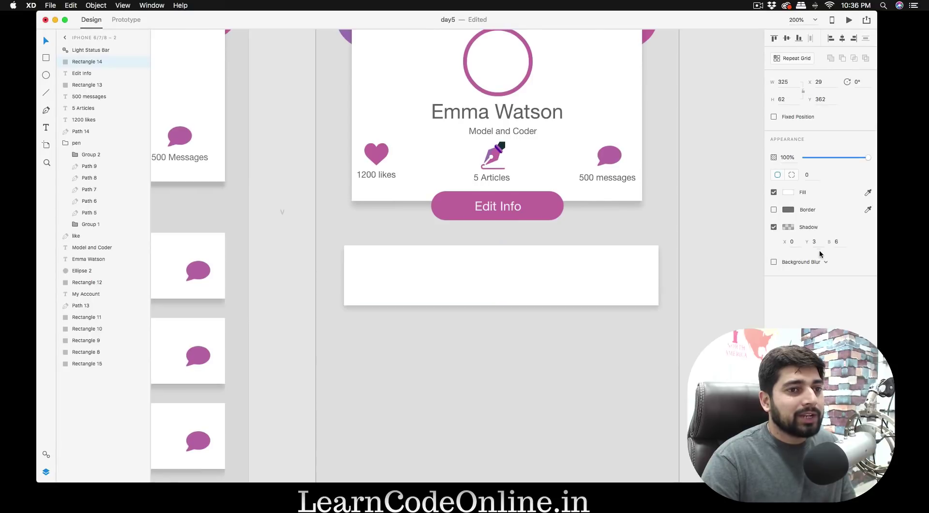
click(815, 242)
key(Up)
key(Up)
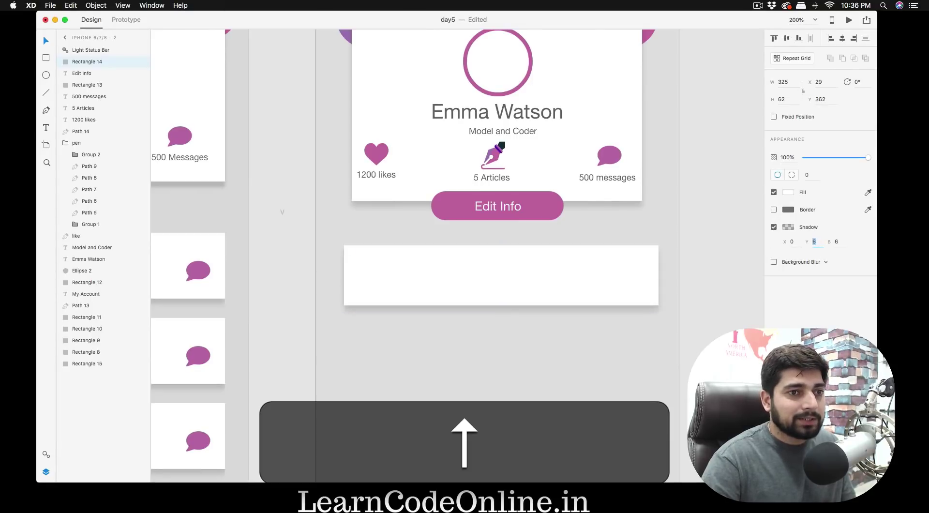
click(705, 269)
- Draw a 42 by 42 avatar circle inside the message card near its left end, placing it at X 37, Y 372
scroll(705, 269, left, 3)
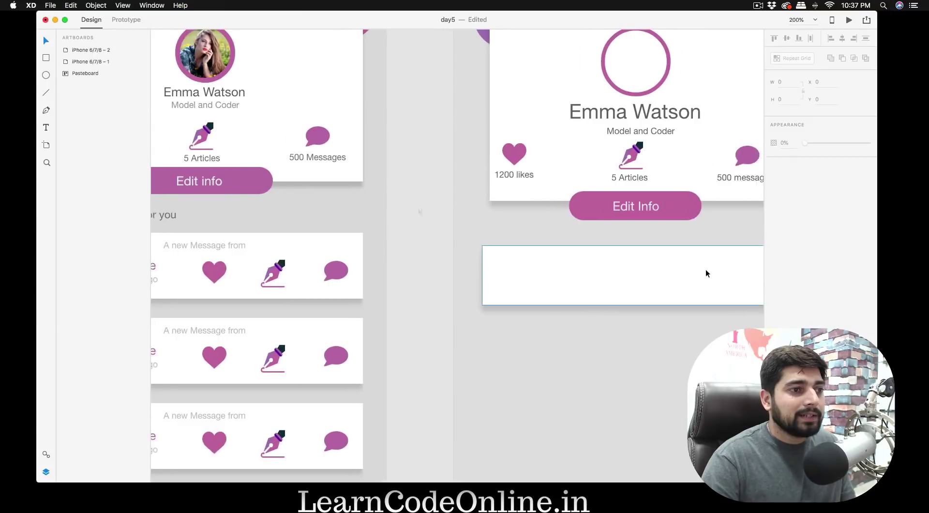
scroll(706, 269, right, 3)
scroll(705, 269, right, 3)
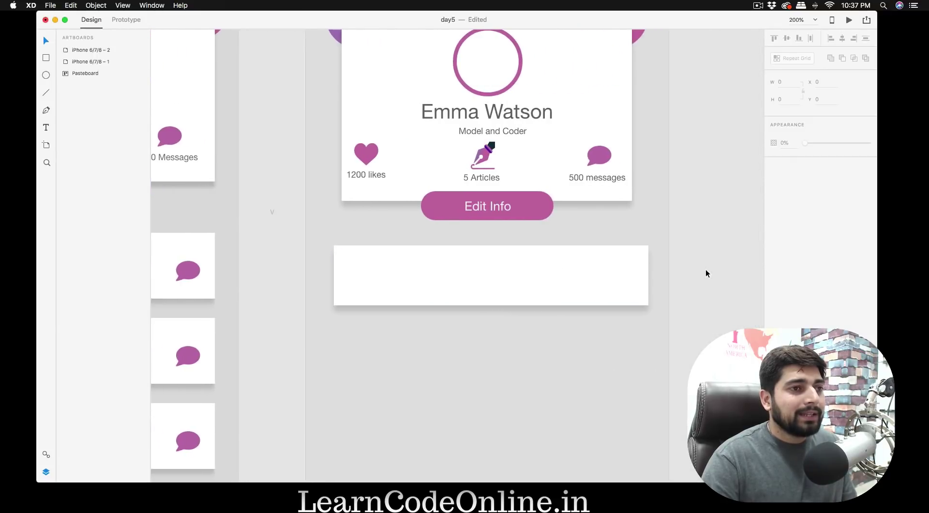
scroll(706, 273, right, 2)
scroll(705, 273, up, 2)
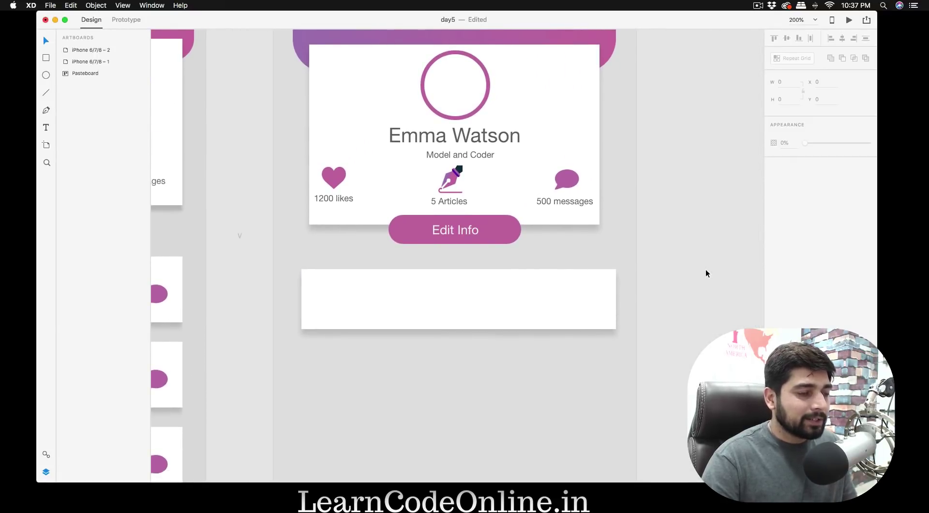
key(e)
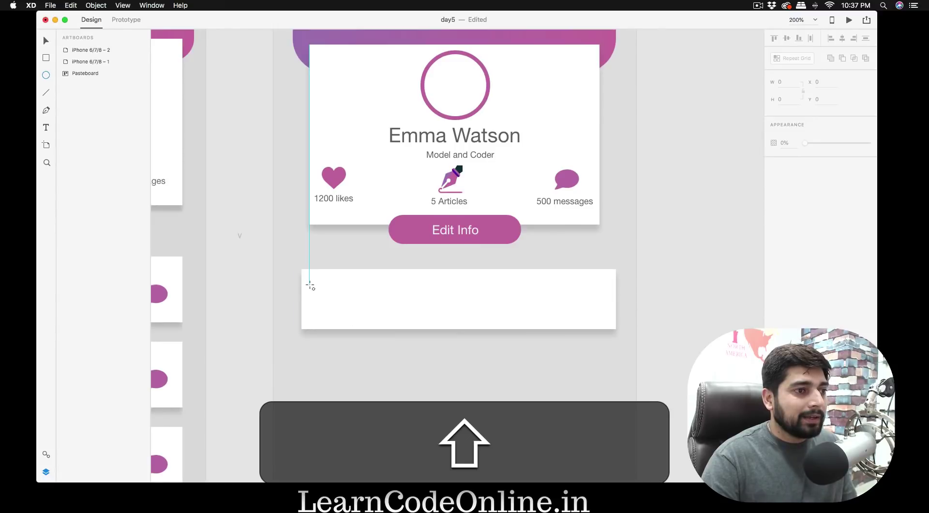
mouse_move(310, 286)
mouse_down()
mouse_move(348, 323)
mouse_move(373, 325)
mouse_up()
key(v)
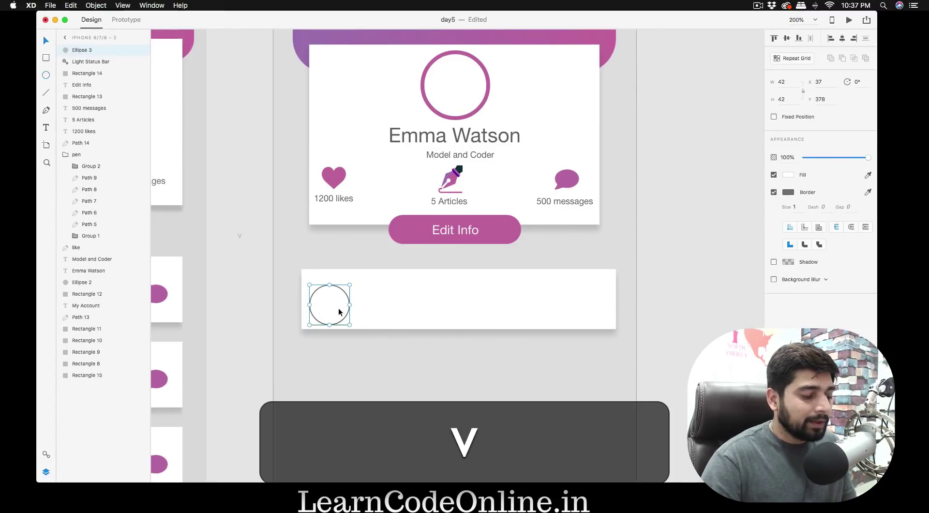
drag(332, 305, 332, 299)
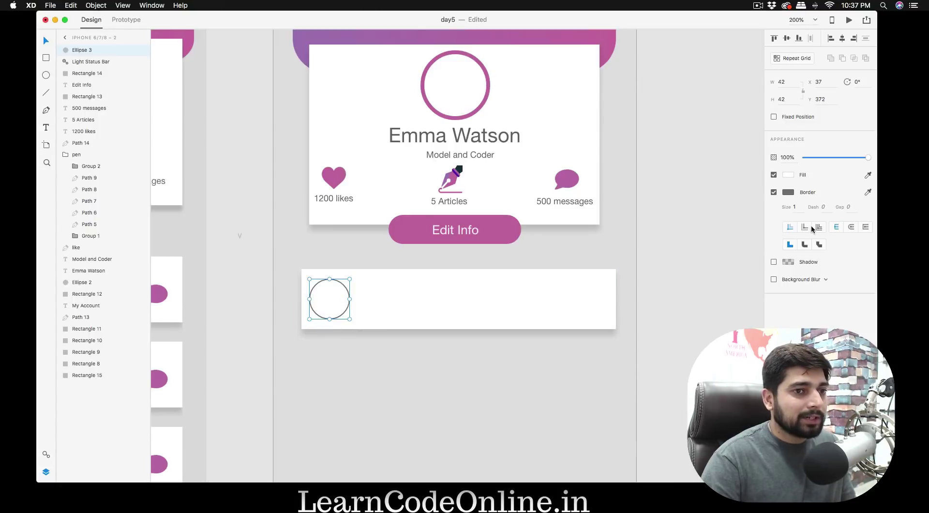
- Set the avatar circle's border to size 2 and colour it pink #BF639C, sampled from the Edit Info button
key(Up)
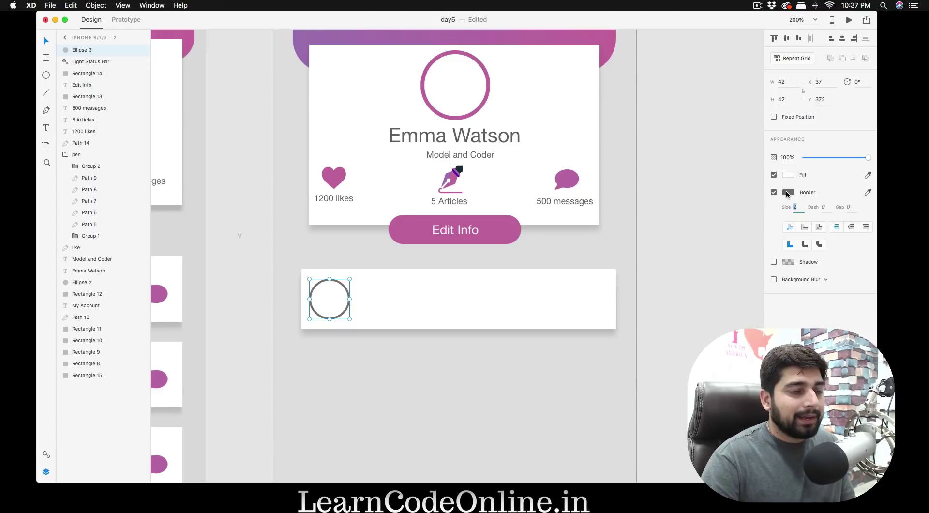
click(791, 193)
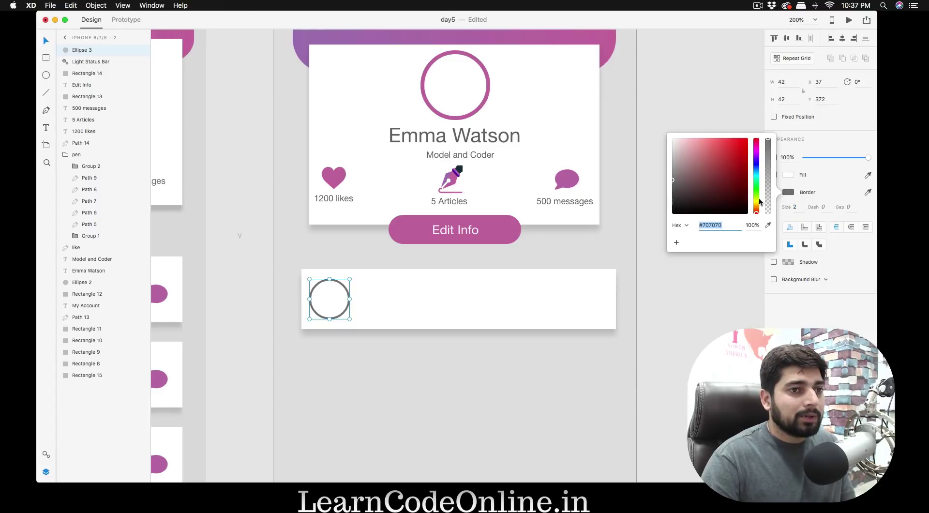
click(756, 151)
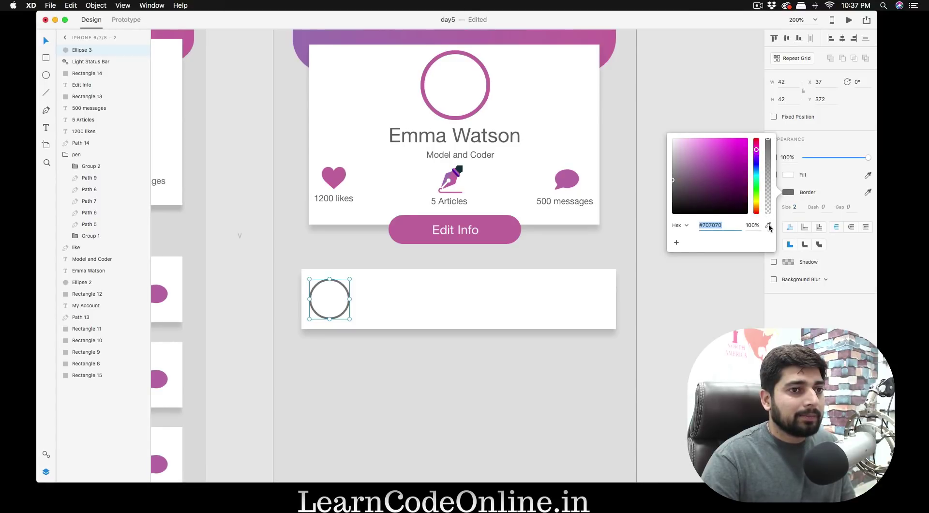
click(503, 229)
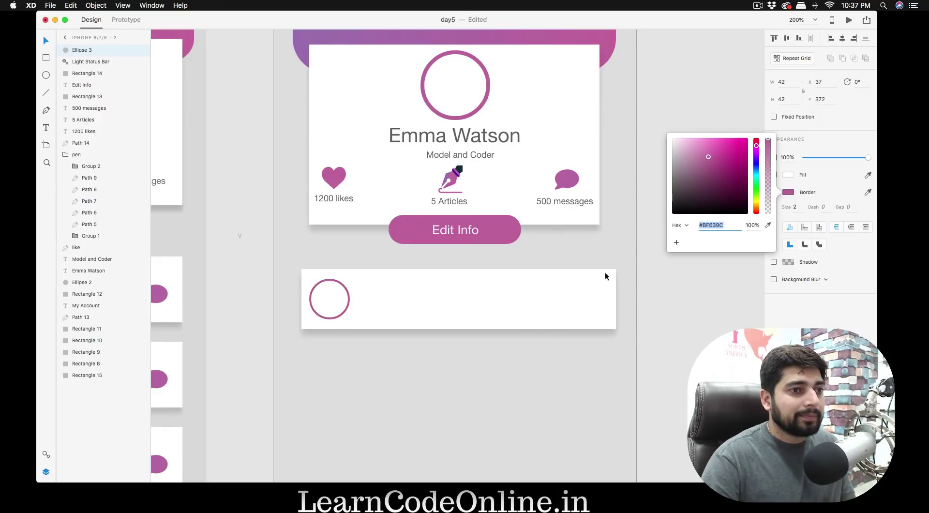
click(617, 237)
- Add the sender's name as text beside the avatar circle at X 96, Y 388, following the first artboard's message cards
scroll(617, 237, left, 10)
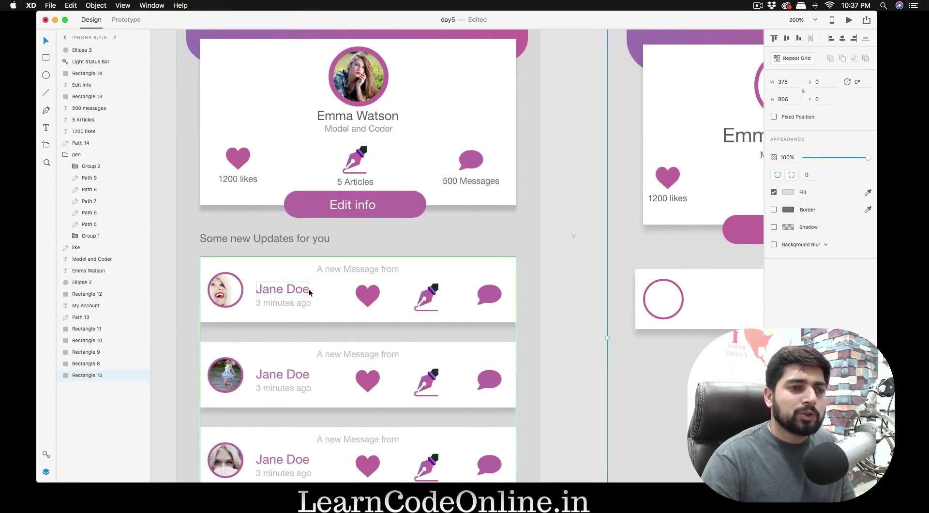
scroll(308, 289, right, 10)
key(t)
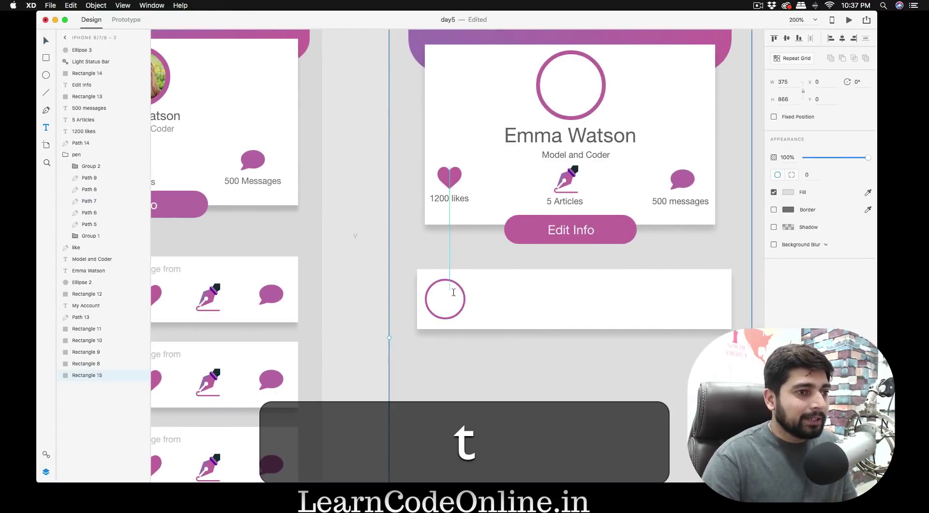
click(482, 294)
text(Ae O)
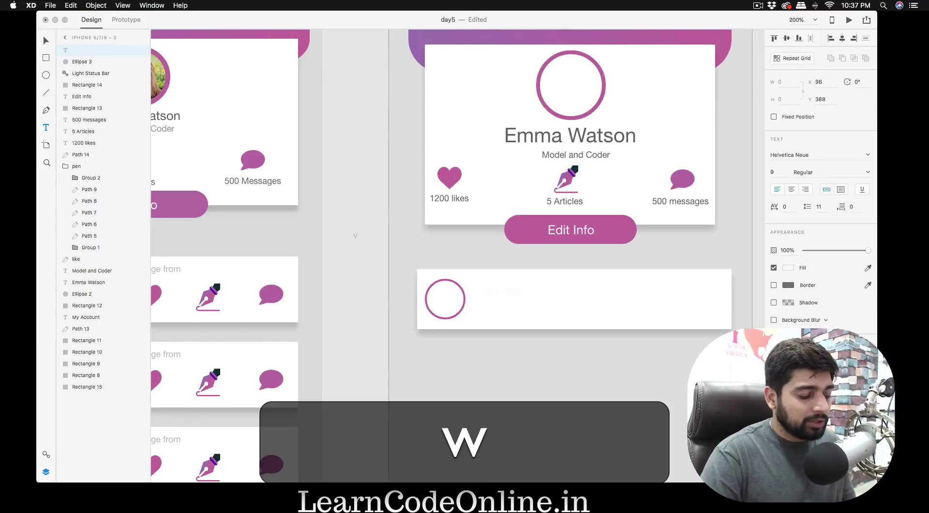
text(e)
- Recolour the whole sender name text to pink #BF639C, sampled from the Edit Info button
key(super+a)
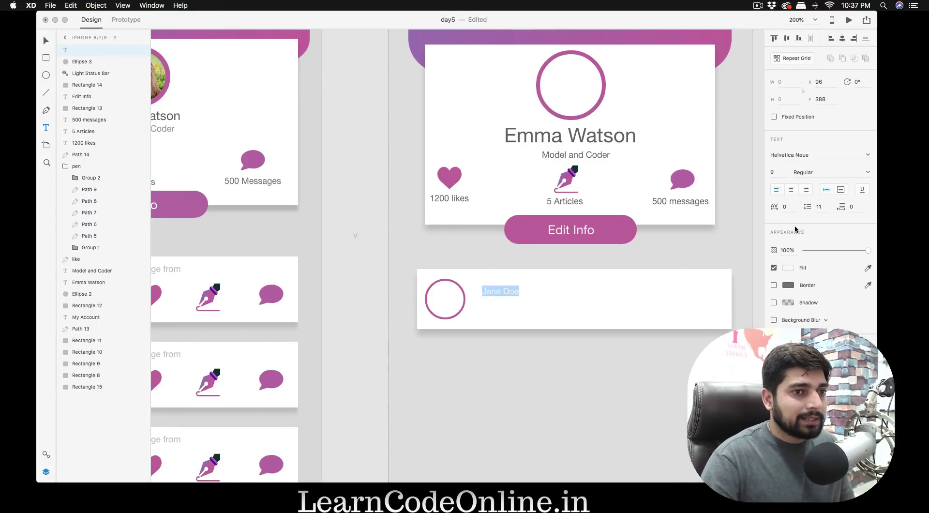
click(788, 267)
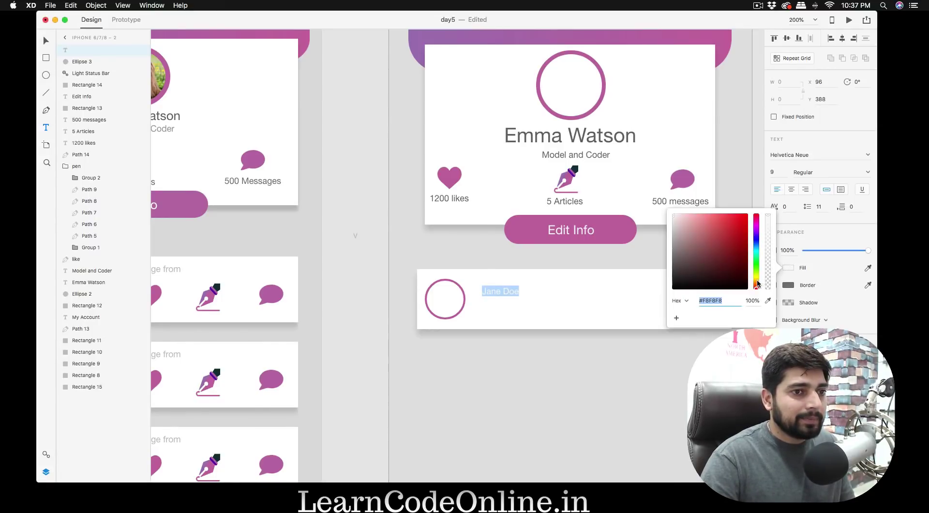
click(768, 301)
click(605, 237)
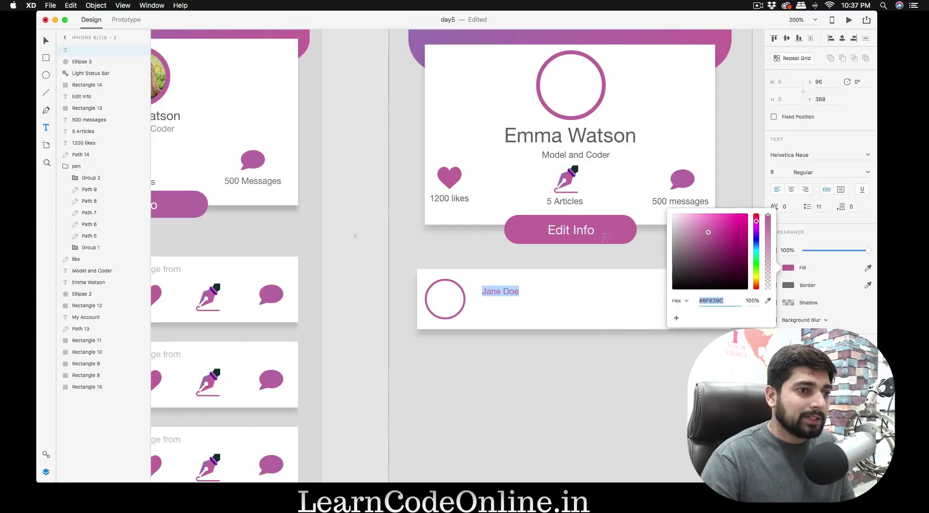
- Enlarge the sender's name to size 16 beside the avatar circle and place a small size 9 copy of it beneath
key(Escape)
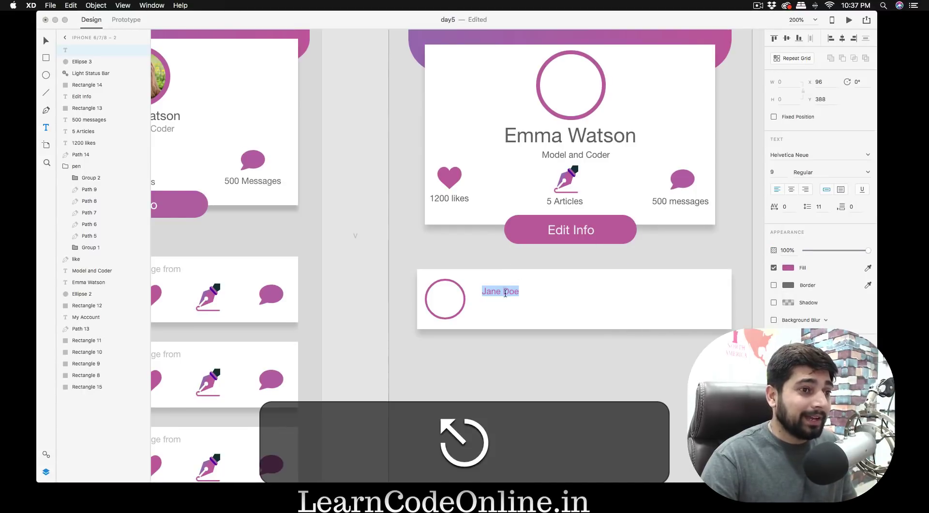
click(505, 293)
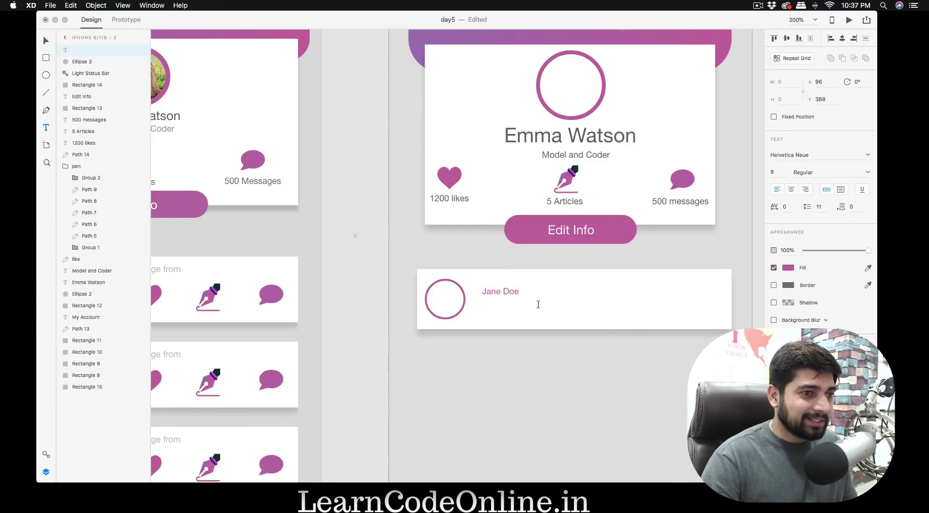
key(Escape)
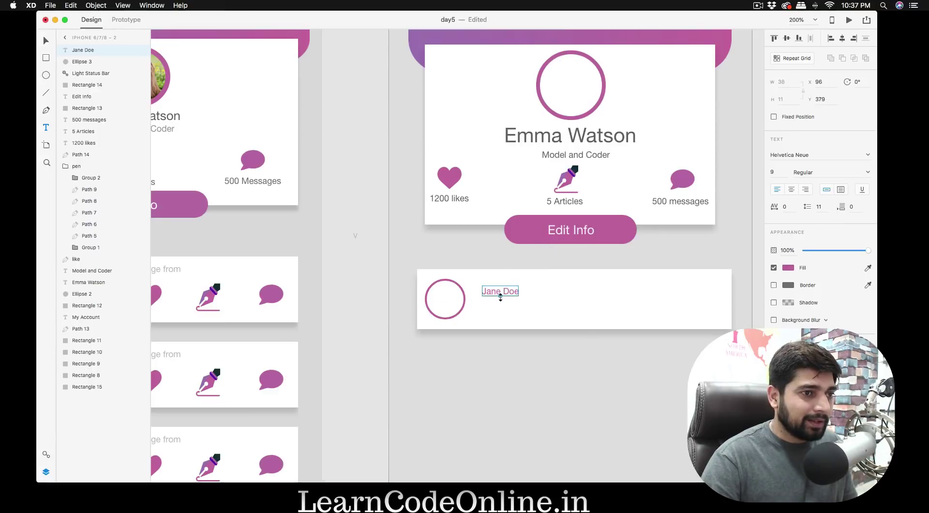
mouse_move(500, 298)
mouse_down()
mouse_move(519, 291)
mouse_move(508, 316)
mouse_move(516, 307)
mouse_up()
key(v)
scroll(516, 307, left, 5)
scroll(516, 307, right, 5)
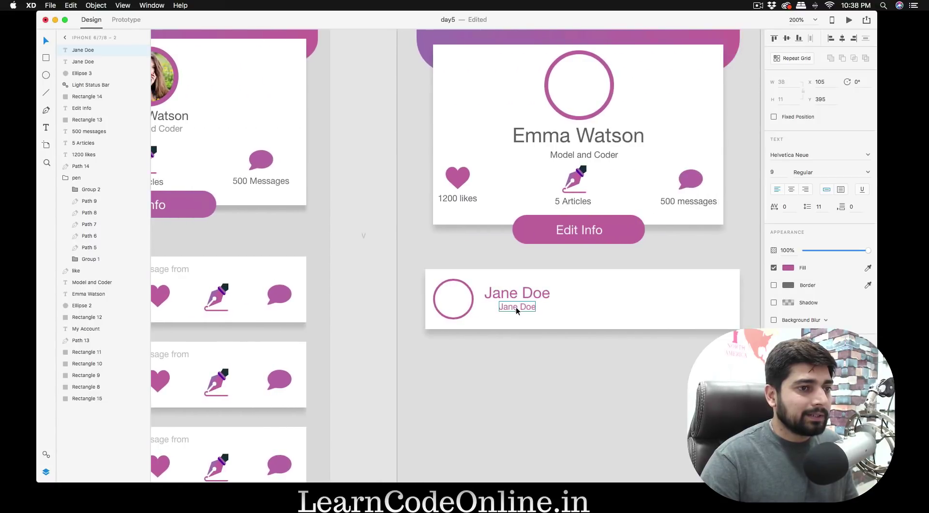
- Replace the small text copy beneath the sender's name with "3 minutes ago"
double_click(517, 306)
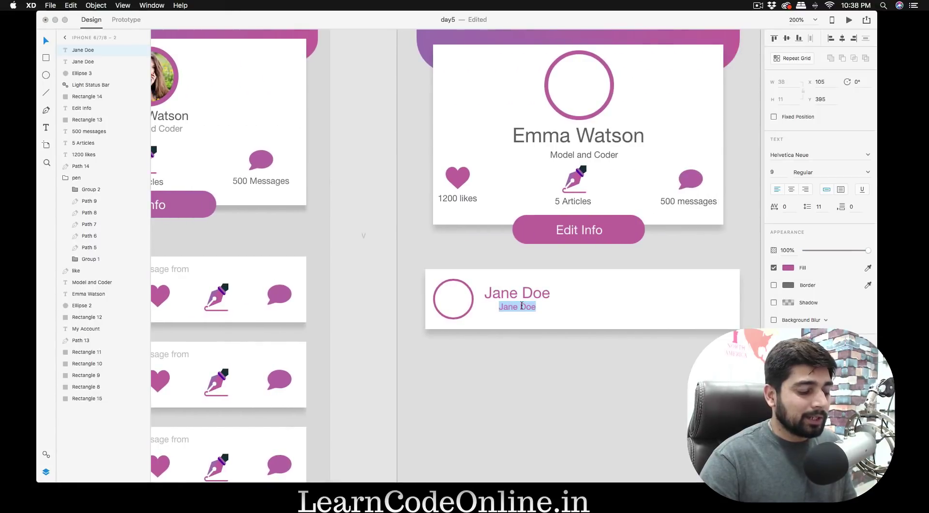
text(3 minute)
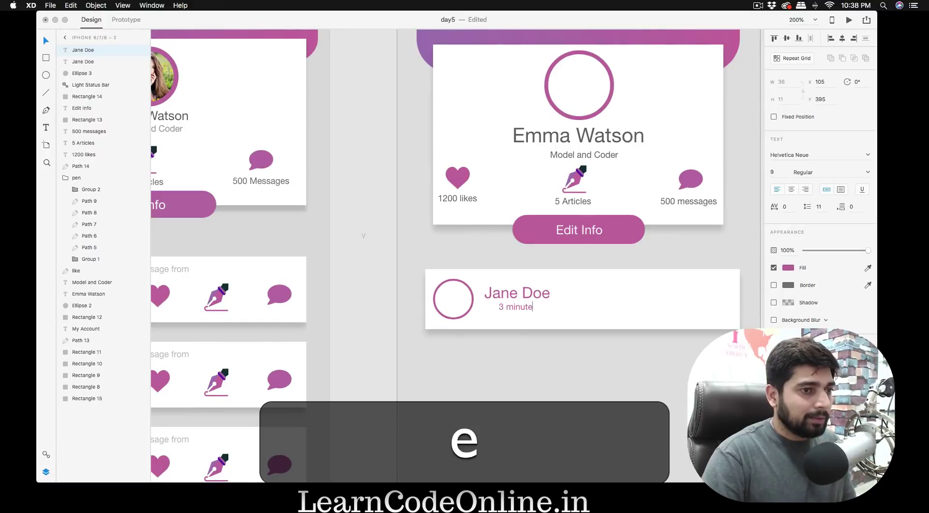
text(s ago)
- Recolour the whole "3 minutes ago" text light grey and move it closer under the sender's name
key(super+a)
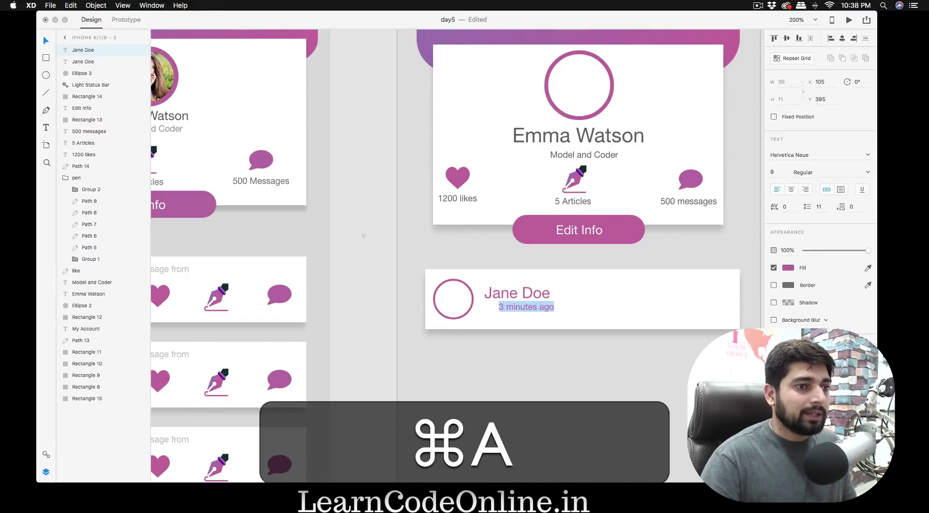
click(791, 269)
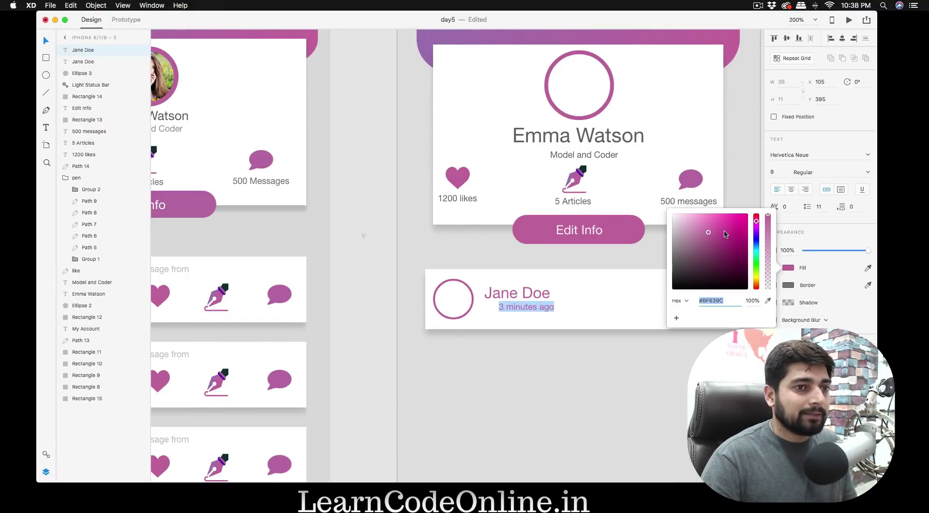
drag(680, 234, 674, 231)
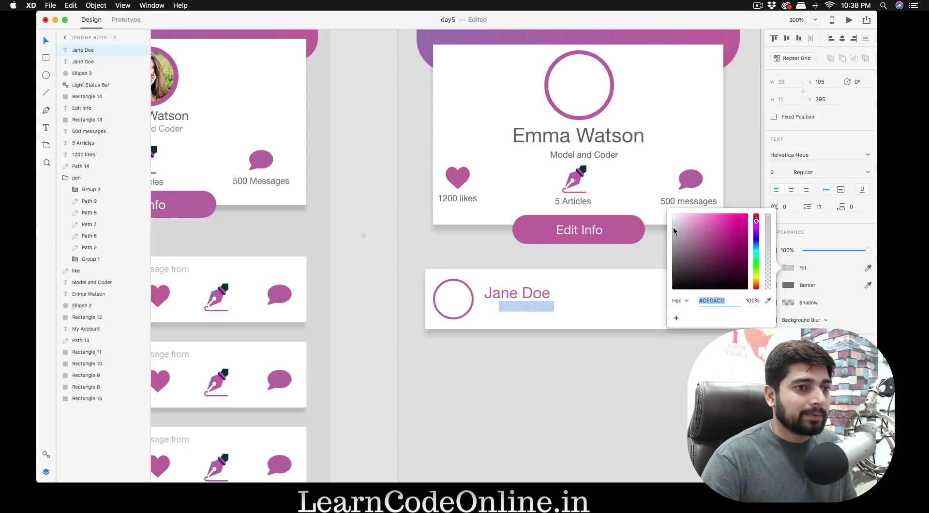
click(643, 259)
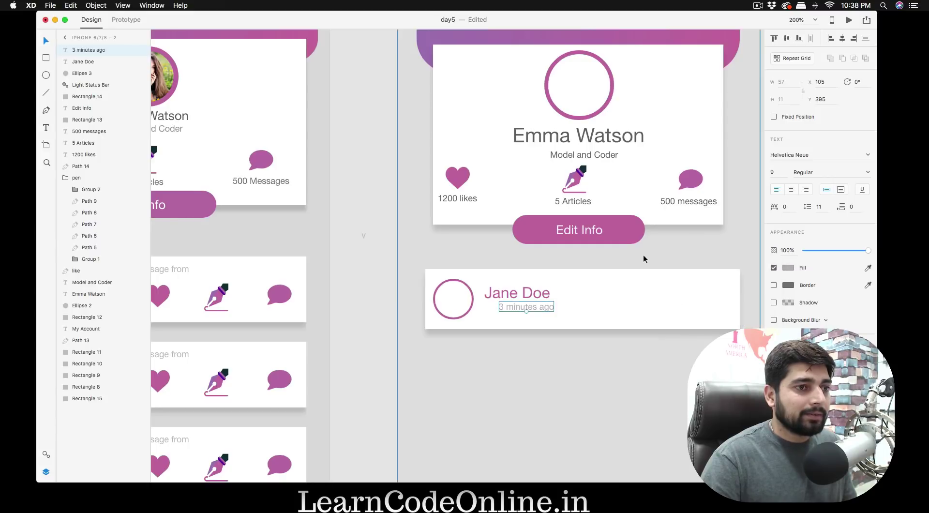
drag(543, 307, 529, 308)
click(587, 263)
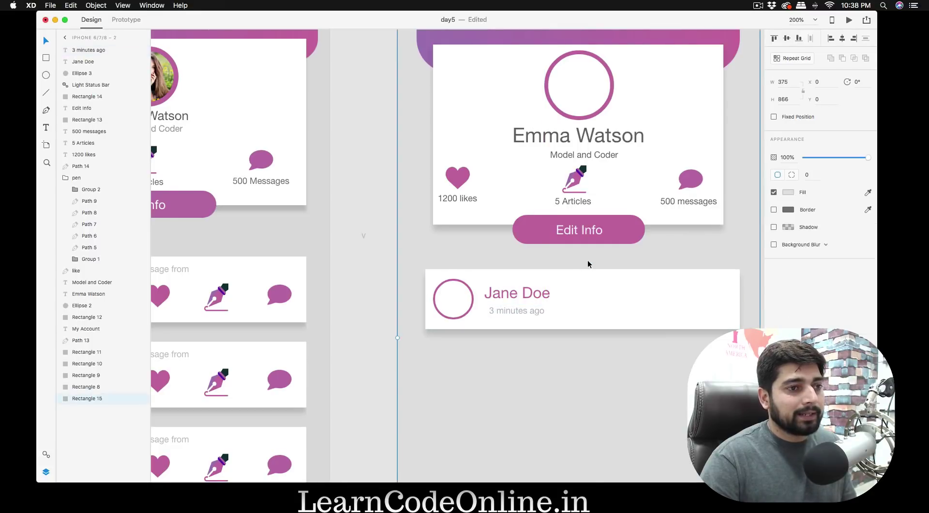
- Copy the heart, pen and chat bubble icons from the first artboard's top message card into the new message card
scroll(588, 260, right, 5)
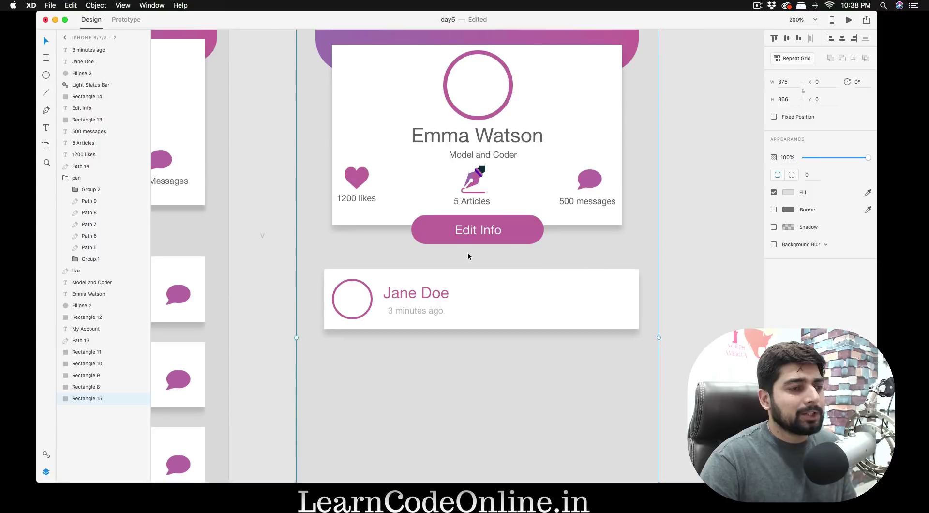
scroll(468, 256, left, 7)
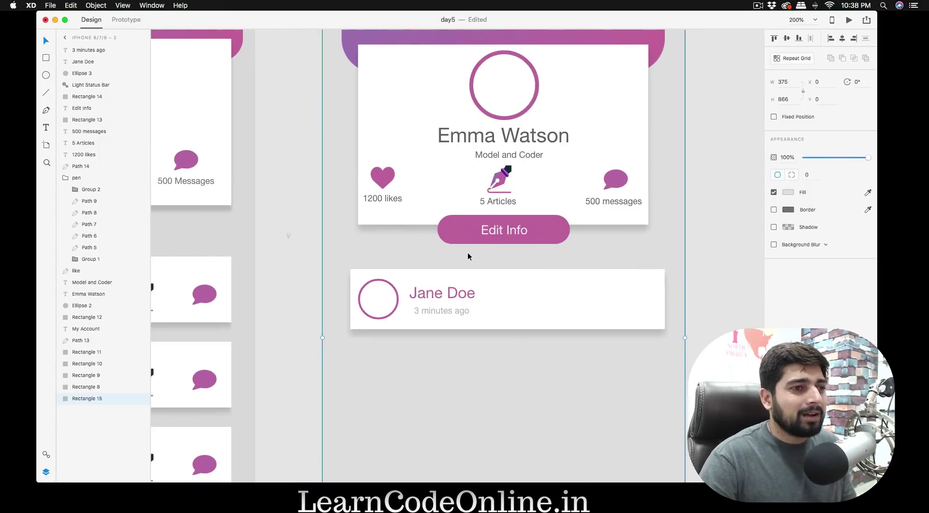
scroll(467, 252, left, 6)
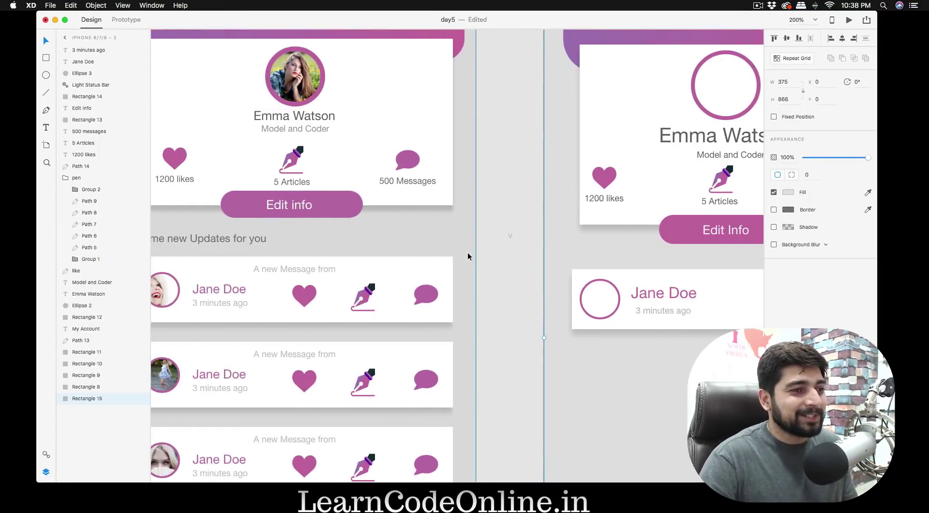
click(296, 286)
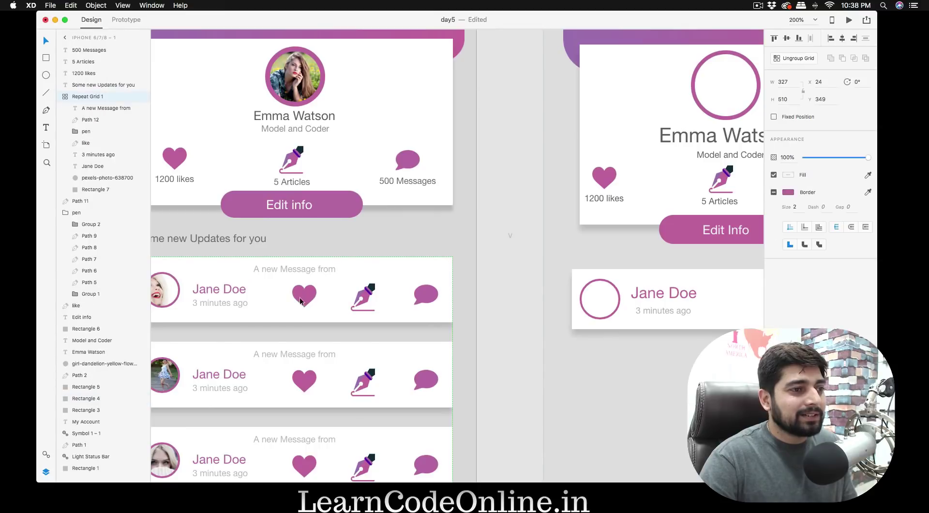
double_click(305, 297)
super+click(362, 299)
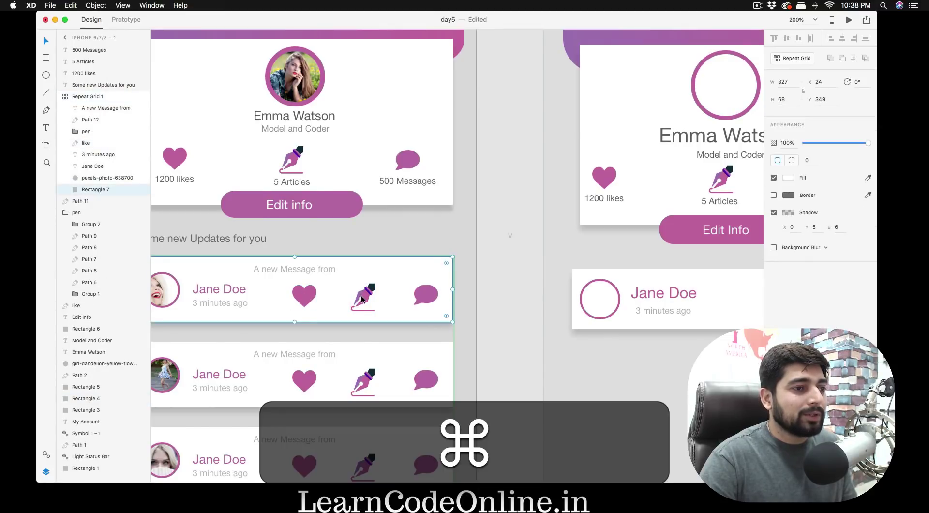
super+click(304, 297)
shift+click(364, 297)
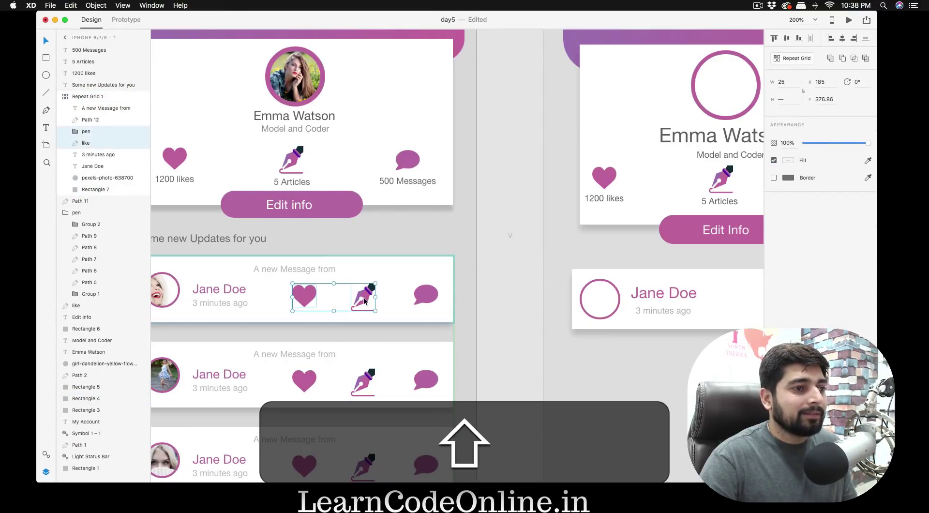
shift+click(419, 297)
key(shift+super+c)
scroll(516, 308, right, 5)
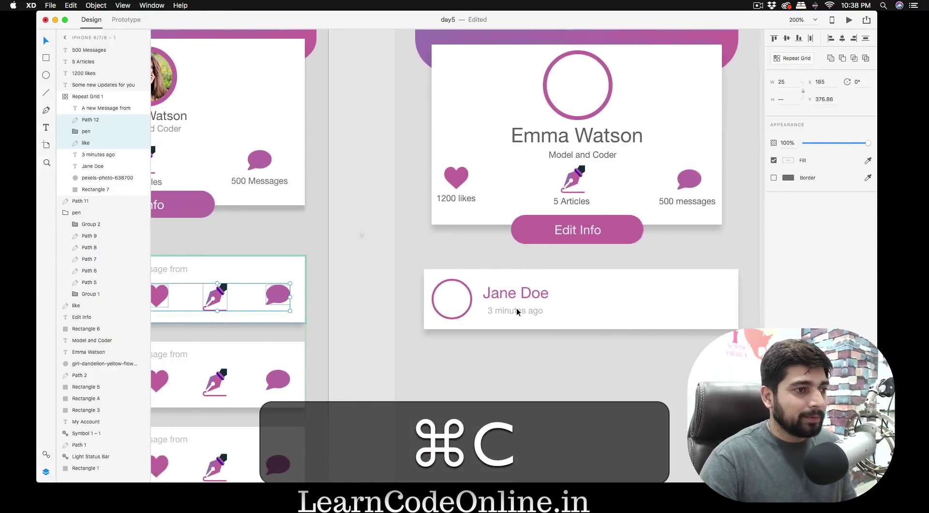
click(601, 302)
key(super+v)
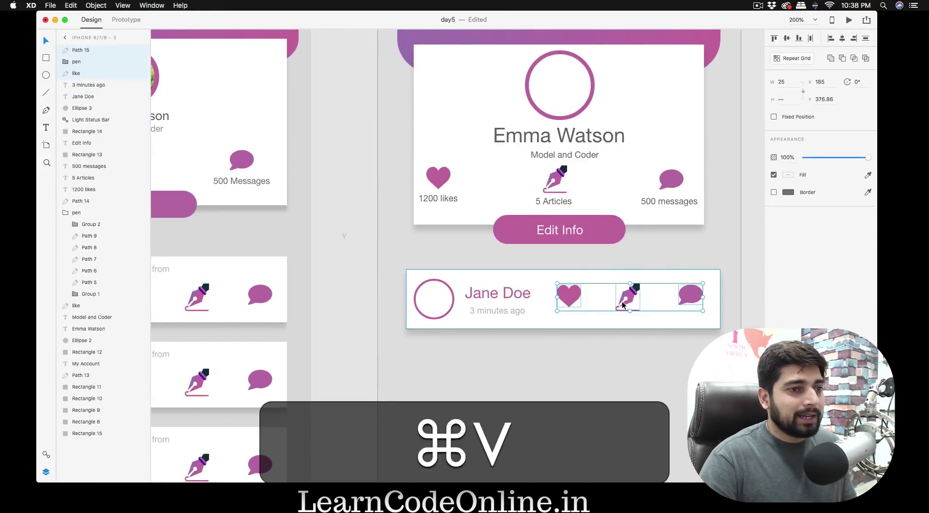
- Shift the sender's name and time text slightly down in the message card, and nudge the three icons down to Y 383.86
drag(495, 310, 492, 304)
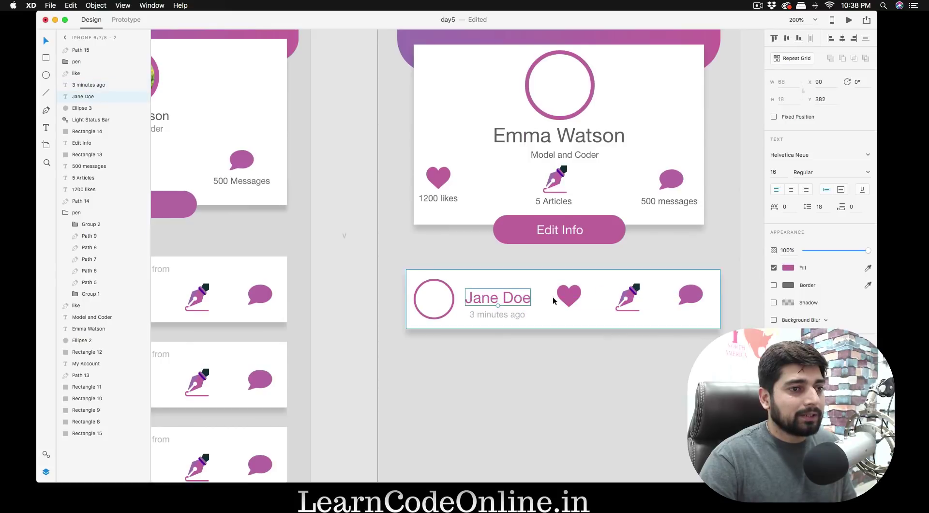
click(575, 300)
shift+click(630, 298)
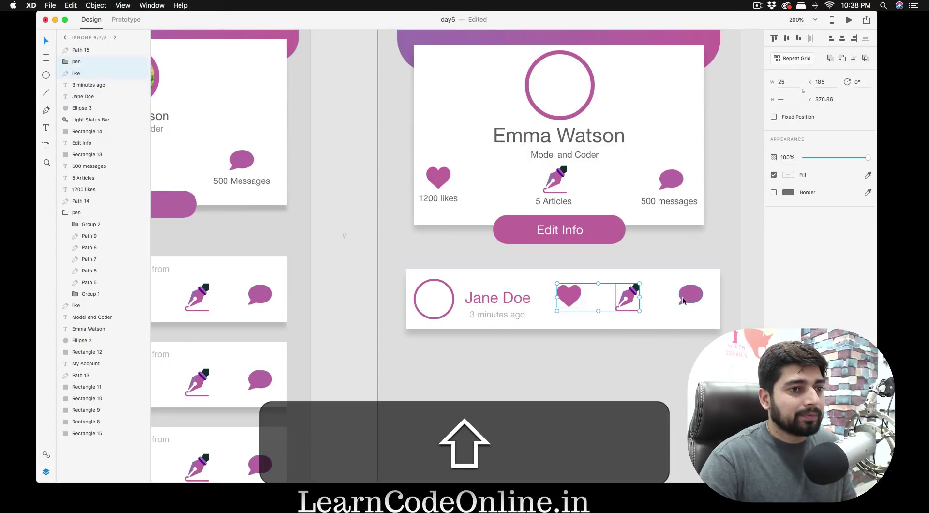
shift+click(687, 296)
key(Down)
key(Down)
key(Down)
key(Down)
key(Down)
key(Down)
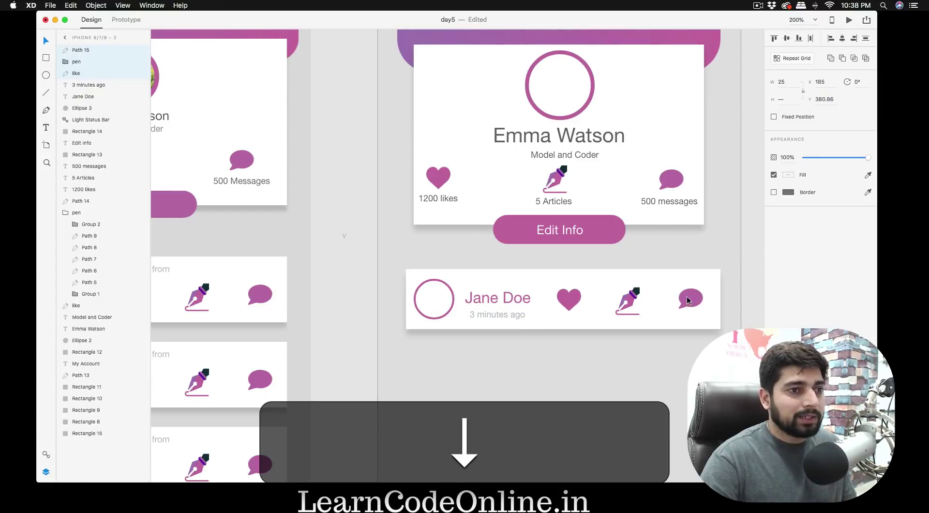
key(Down)
key(Down)
key(Up)
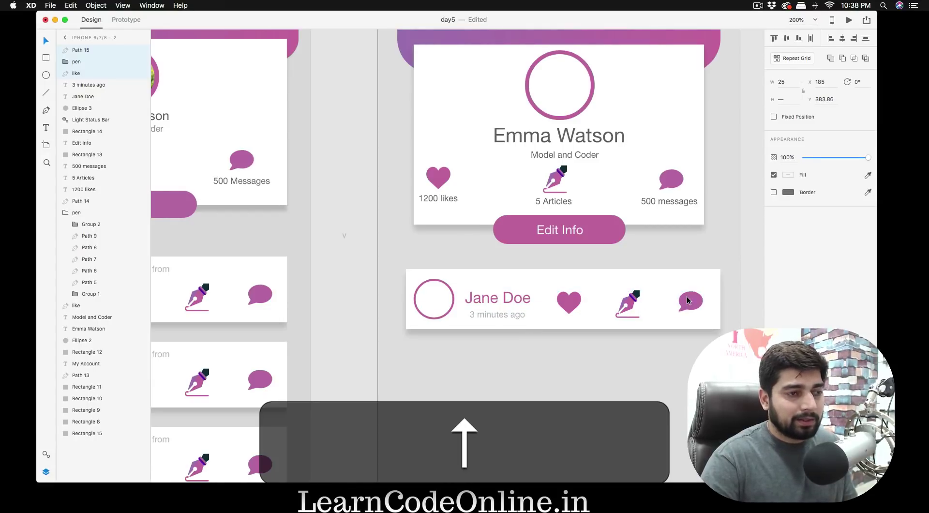
click(499, 240)
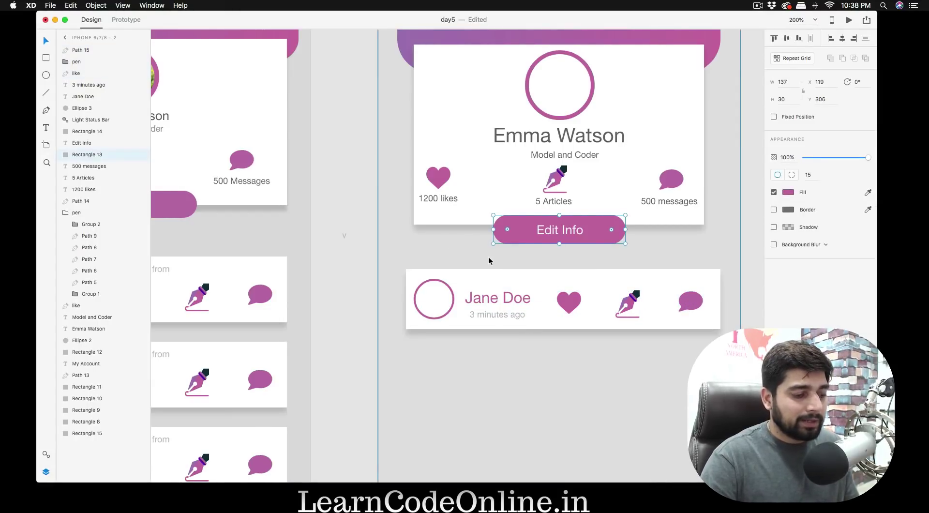
click(485, 257)
- Add the grey text "A new message from" along the message card's upper edge at X 160, Y 370
key(t)
click(533, 276)
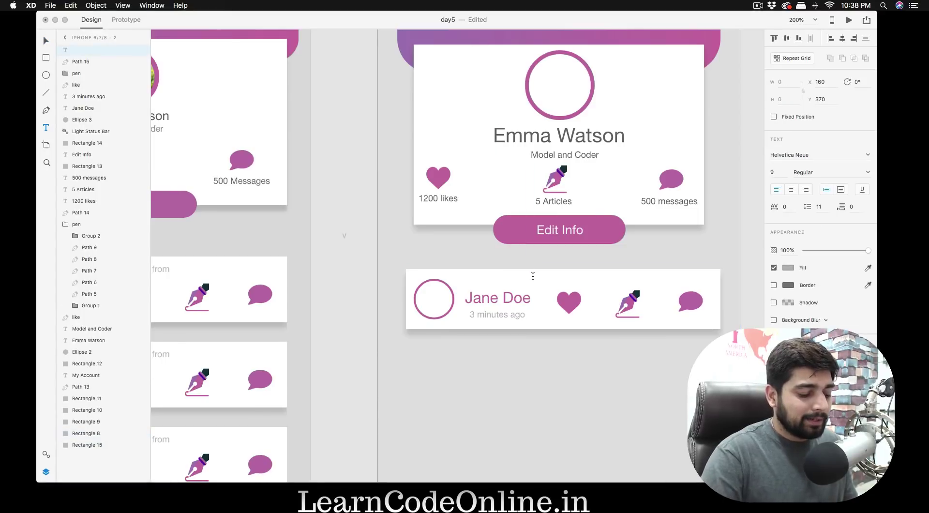
text(A new me)
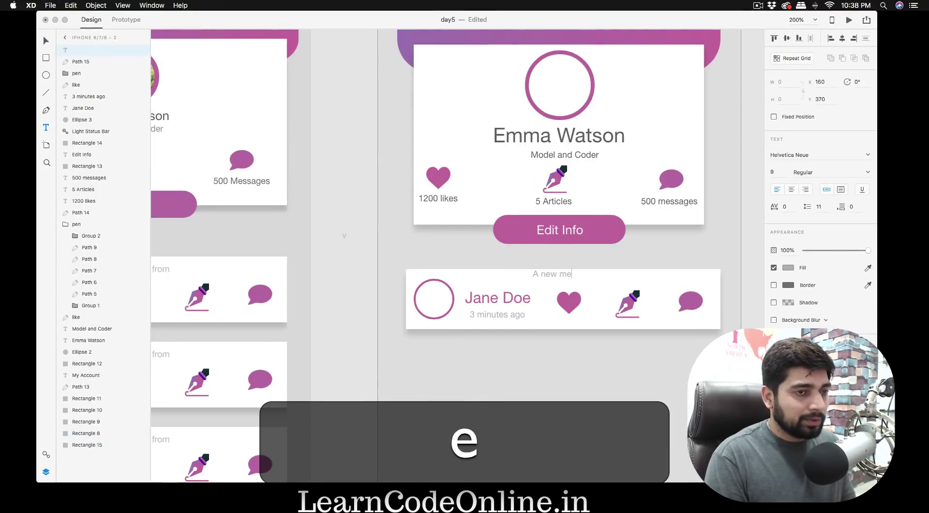
key(BackSpace)
text(essa)
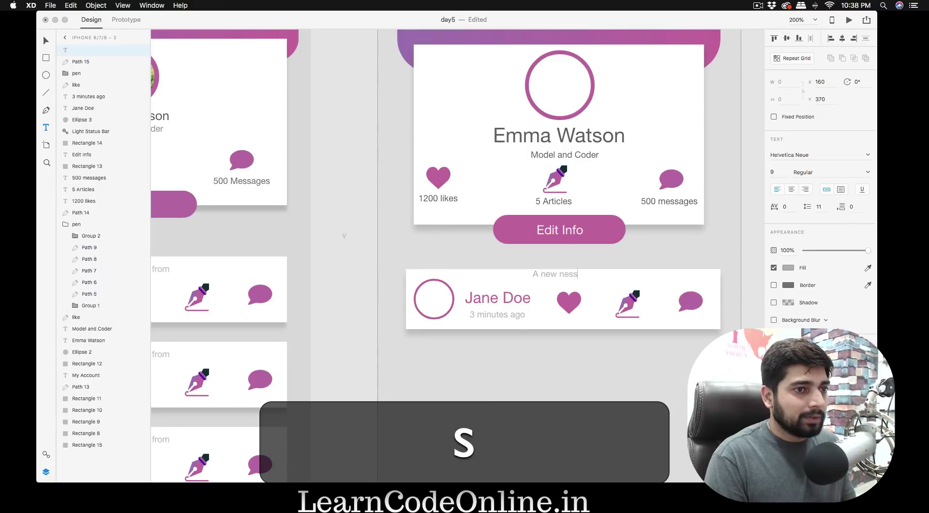
key(BackSpace)
key(BackSpace)
key(BackSpace)
key(BackSpace)
key(BackSpace)
text(m)
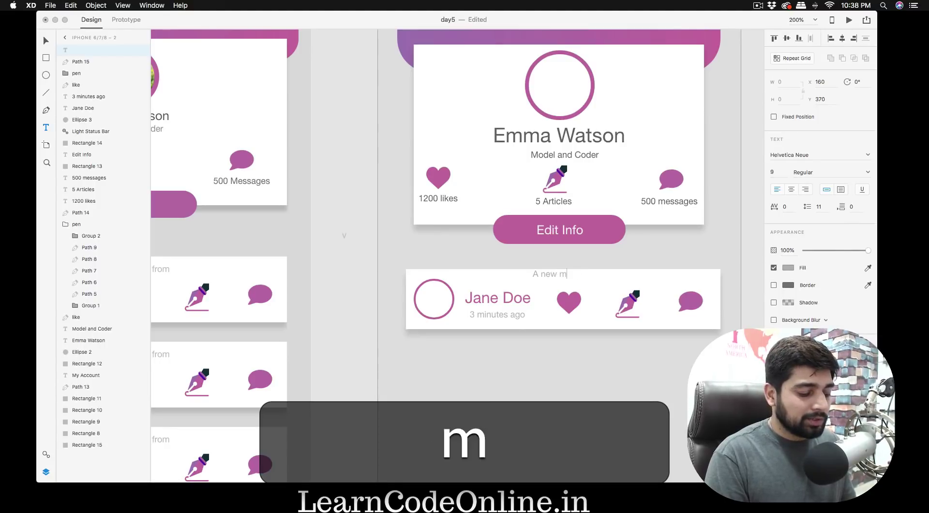
text(essage from)
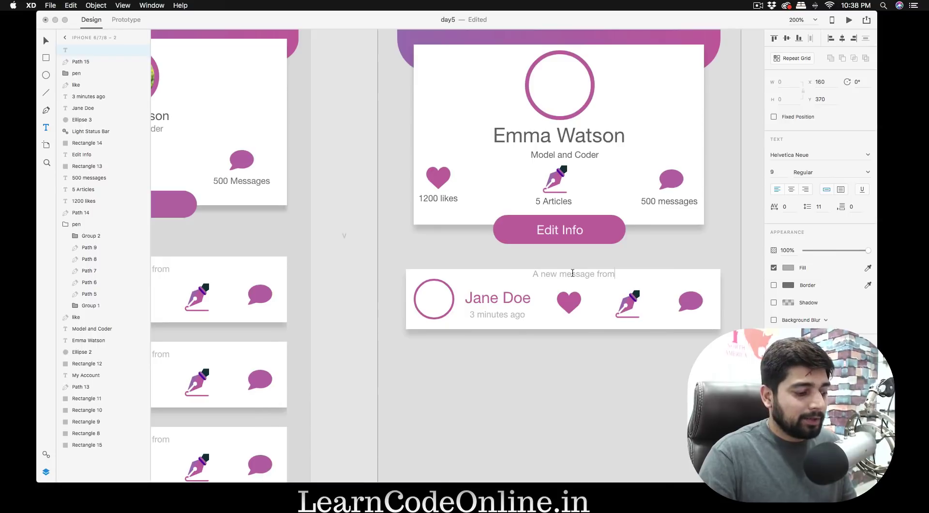
key(Escape)
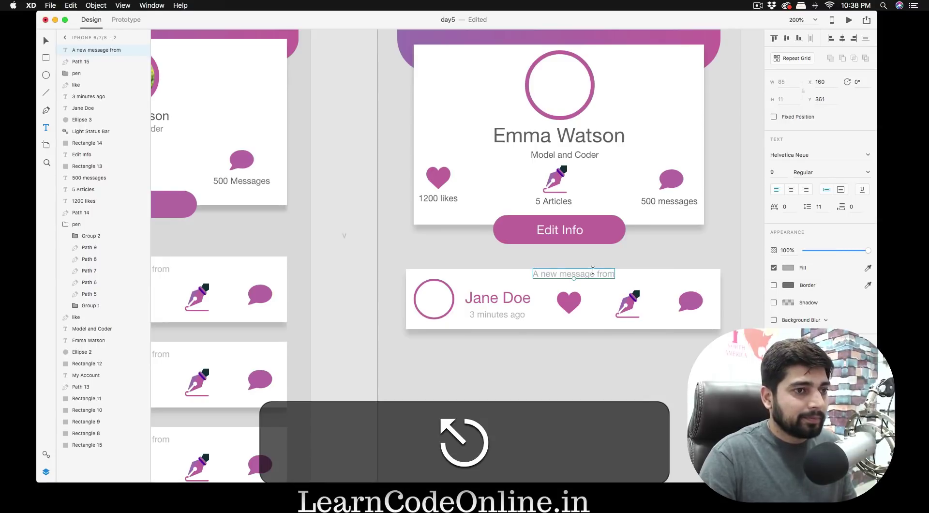
- Move the "A new message from" text slightly down and left, centring it under the Edit Info button
key(v)
drag(589, 275, 576, 278)
click(494, 253)
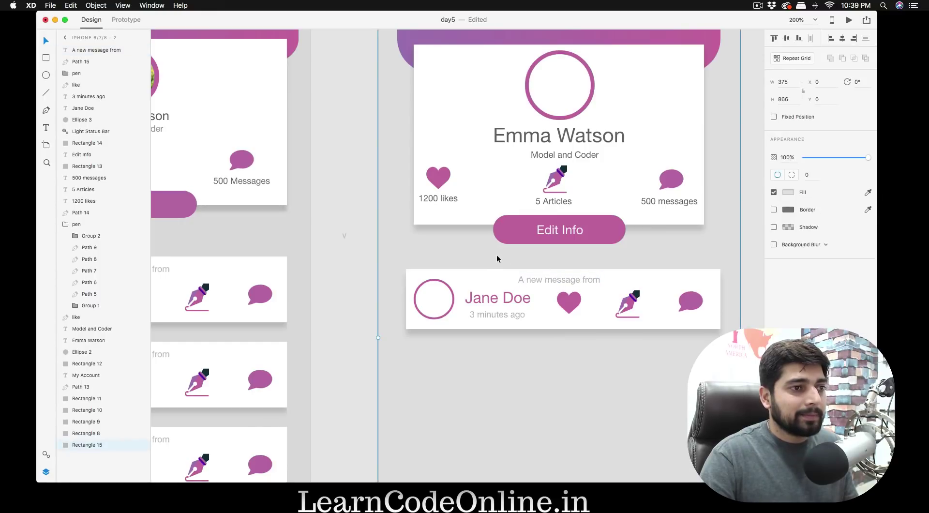
scroll(497, 257, left, 3)
scroll(497, 256, right, 5)
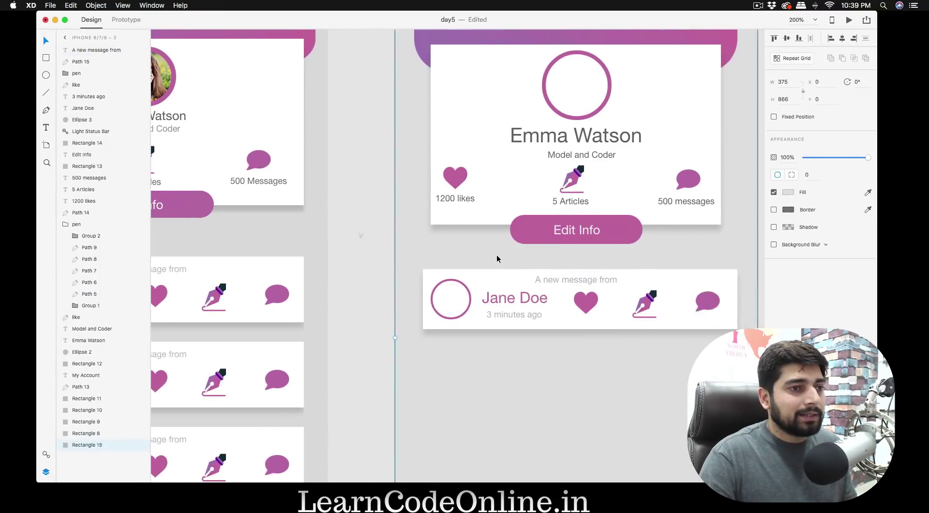
scroll(497, 255, right, 2)
click(615, 133)
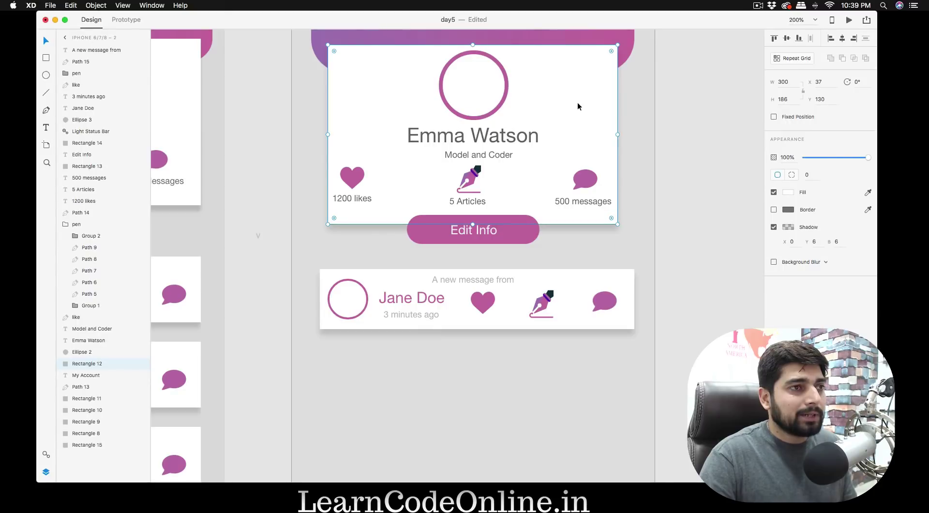
scroll(577, 103, up, 2)
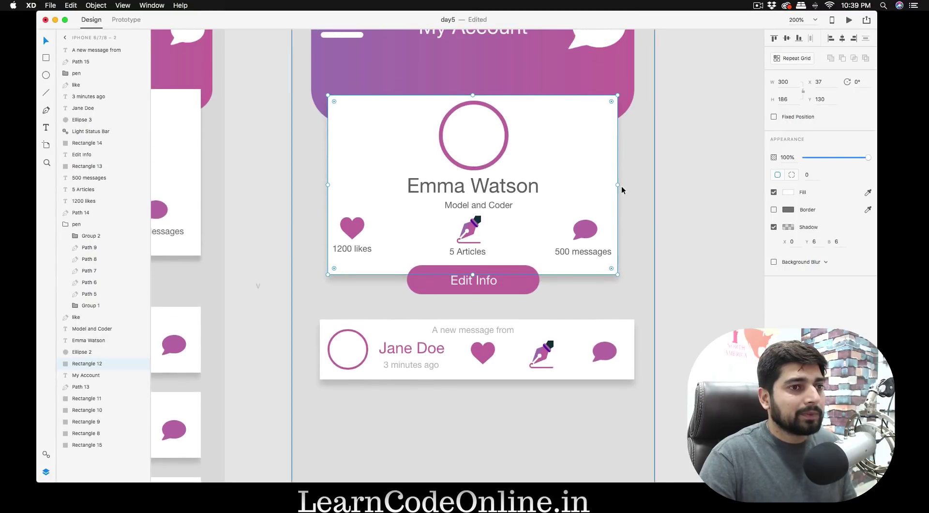
scroll(595, 139, up, 4)
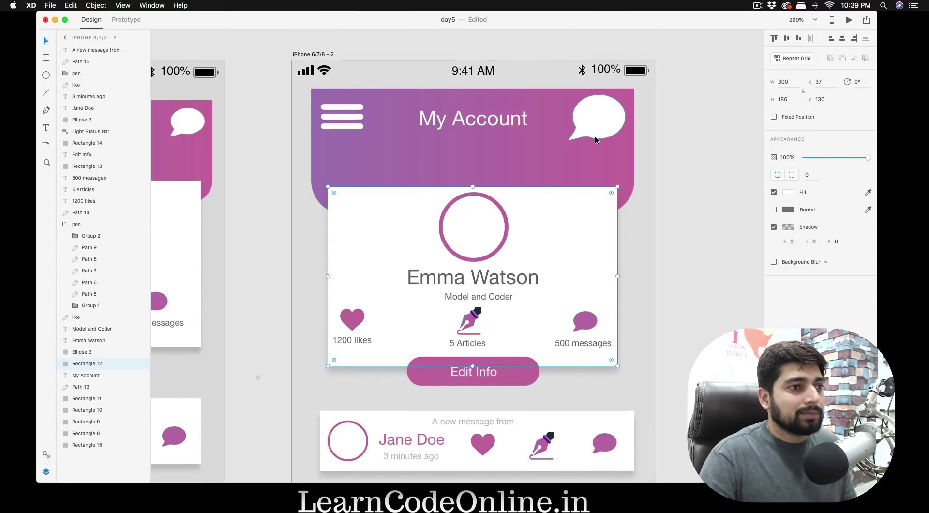
scroll(595, 145, down, 5)
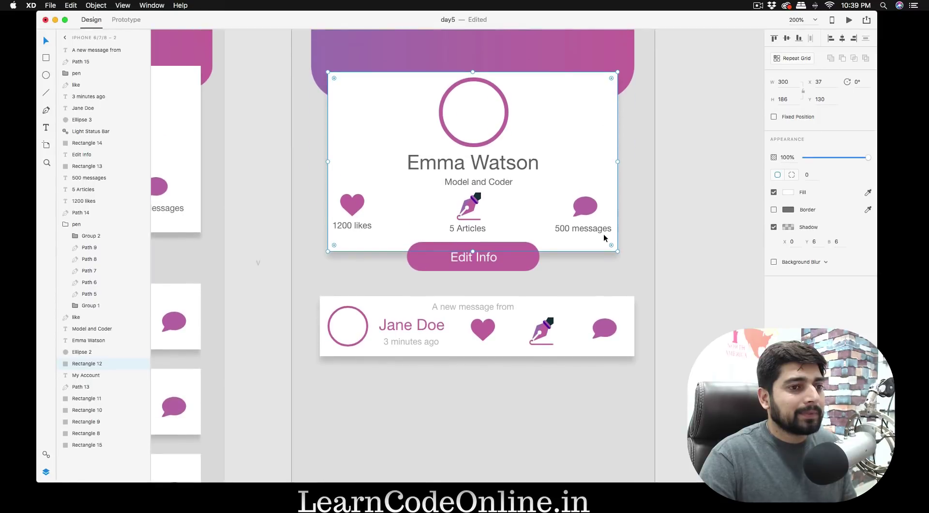
click(617, 313)
drag(634, 326, 622, 326)
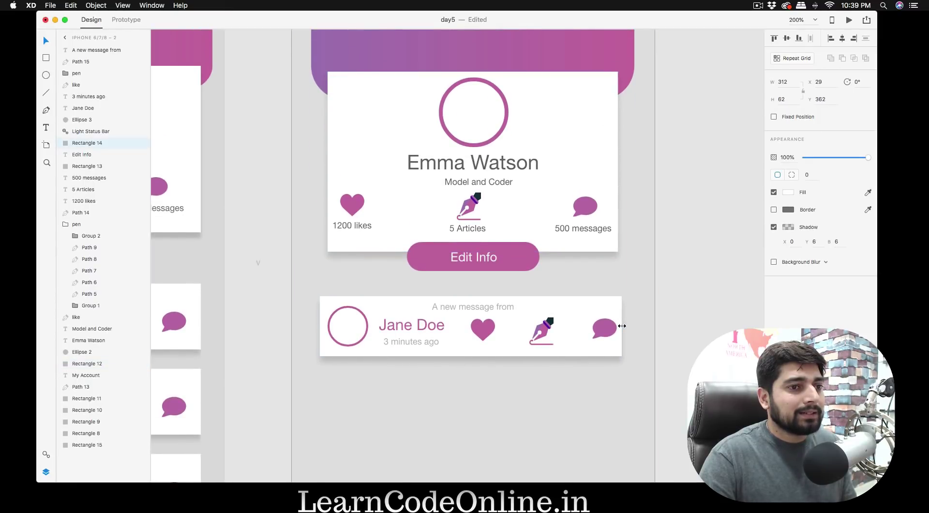
key(super+z)
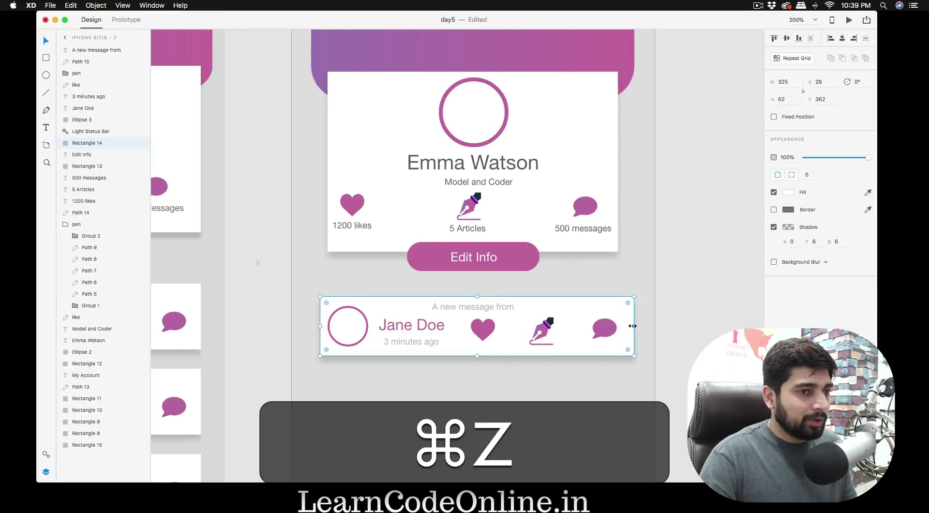
- Widen the white profile card on both sides to a width of 325 at X 29, matching the message card's edges
click(614, 150)
drag(617, 161, 633, 161)
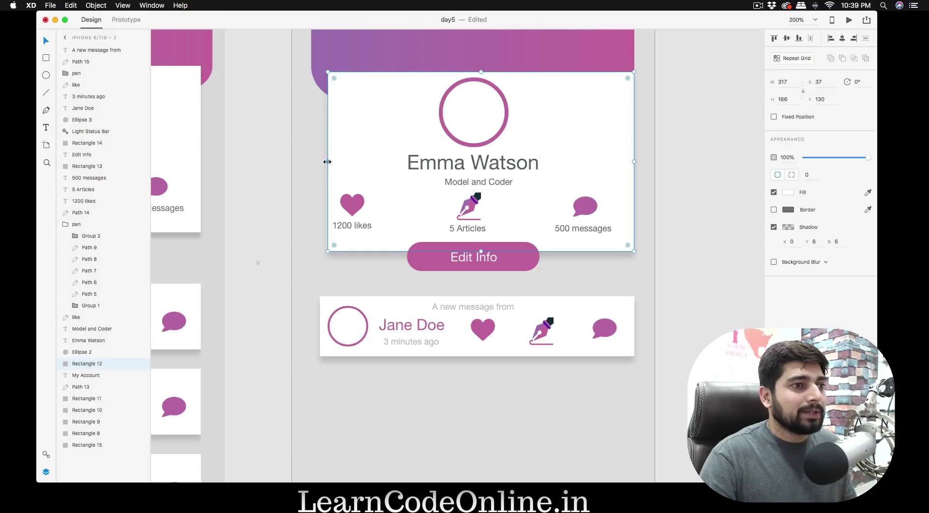
drag(326, 162, 320, 161)
- Widen the gradient header on both sides to a width of 355 at X 10
scroll(343, 169, up, 5)
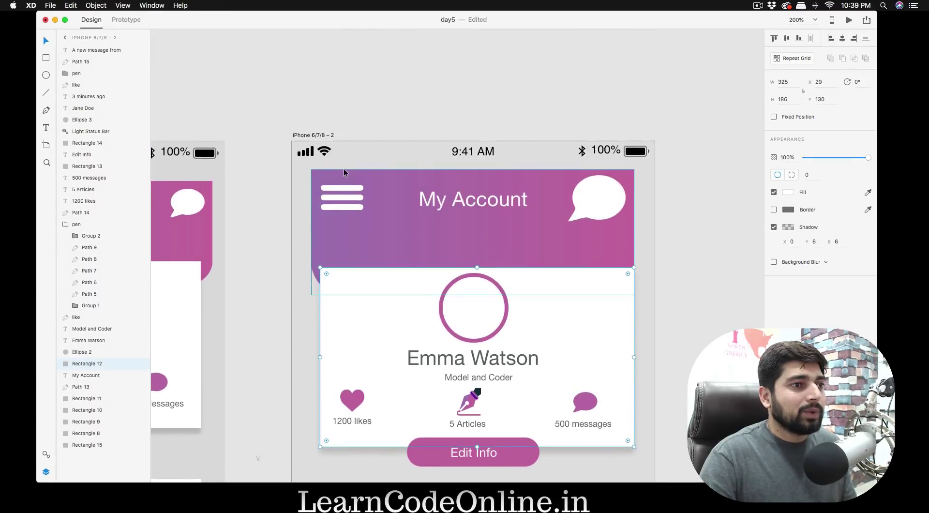
click(632, 237)
drag(634, 233, 644, 234)
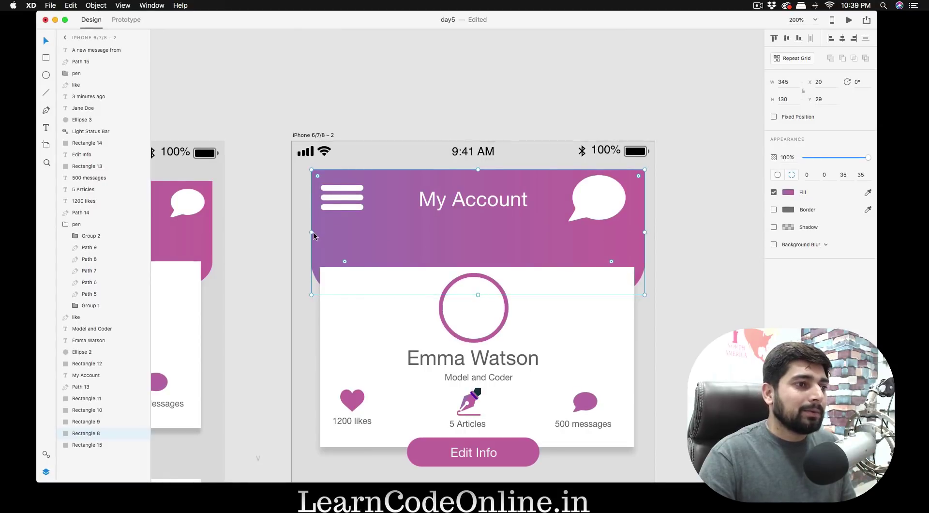
drag(312, 232, 301, 232)
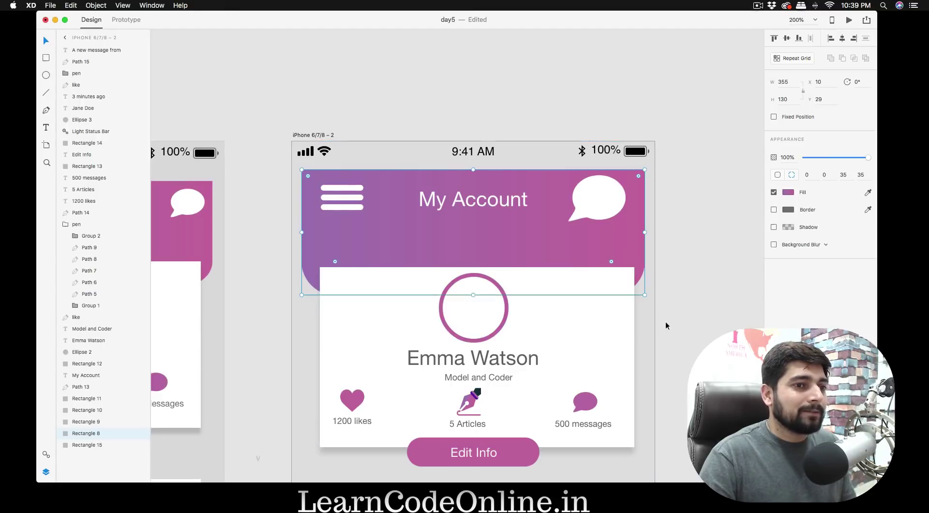
click(667, 279)
- Group the message card's white background with its avatar circle, sender name, "A new message from" text and heart, pen and chat bubble icons
scroll(667, 279, down, 4)
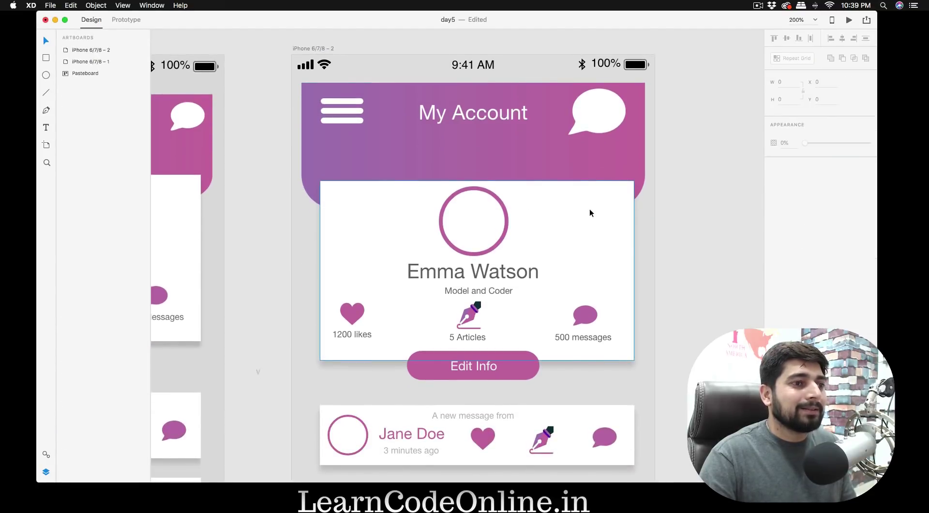
scroll(589, 213, down, 3)
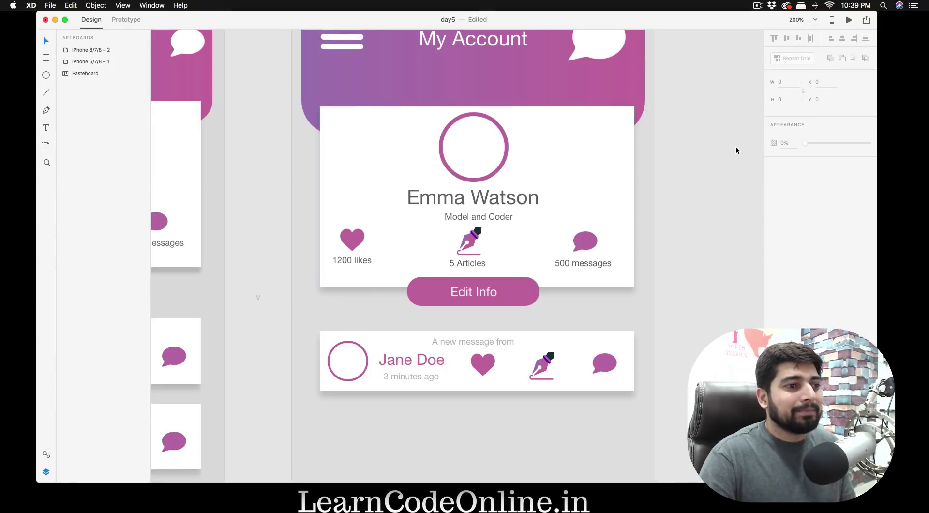
scroll(736, 146, down, 5)
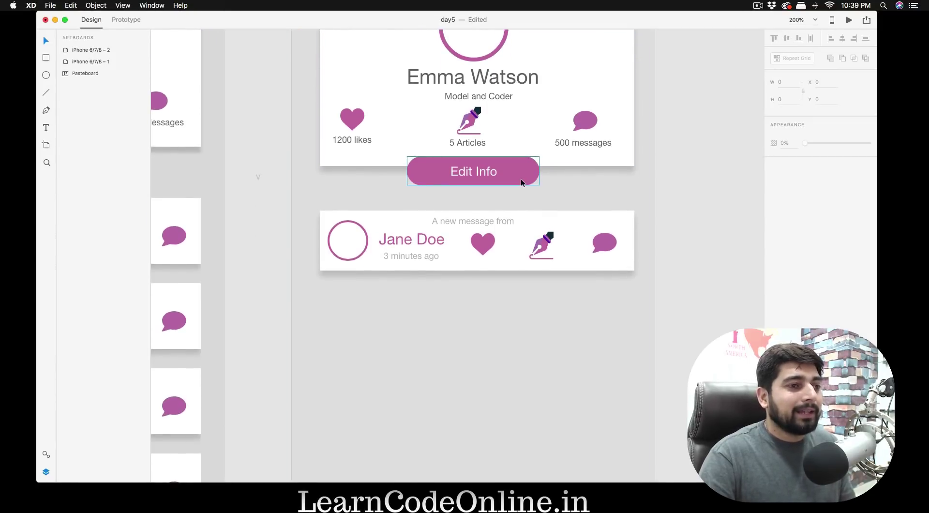
click(361, 228)
shift+click(406, 242)
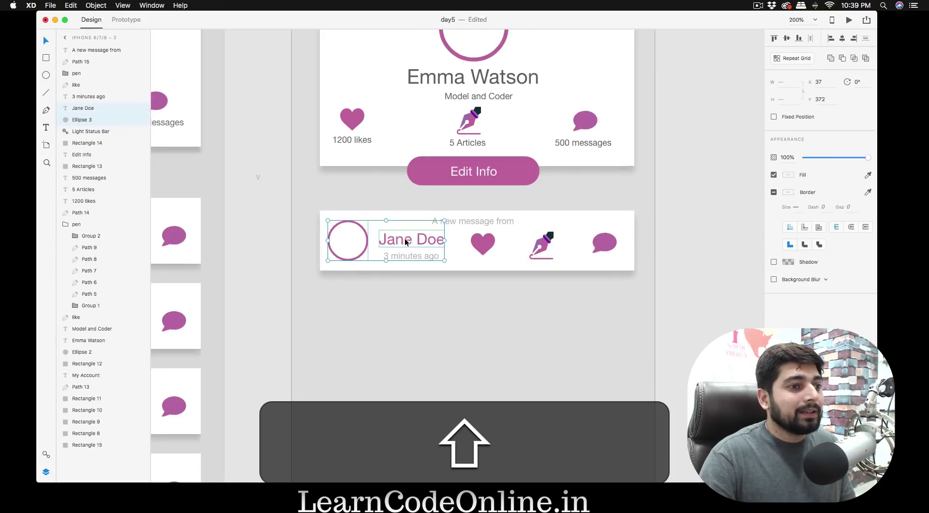
shift+click(477, 239)
shift+click(471, 223)
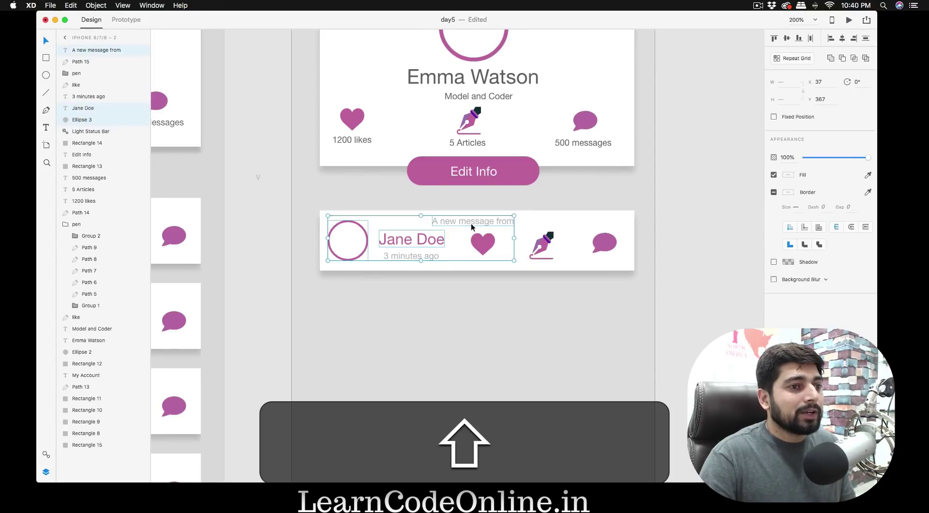
shift+click(552, 246)
shift+click(603, 245)
shift+click(628, 229)
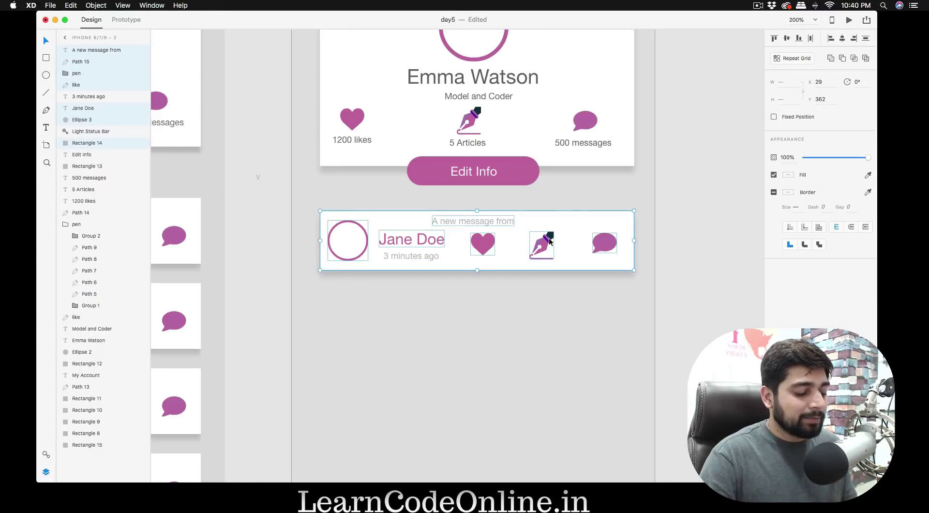
key(super+g)
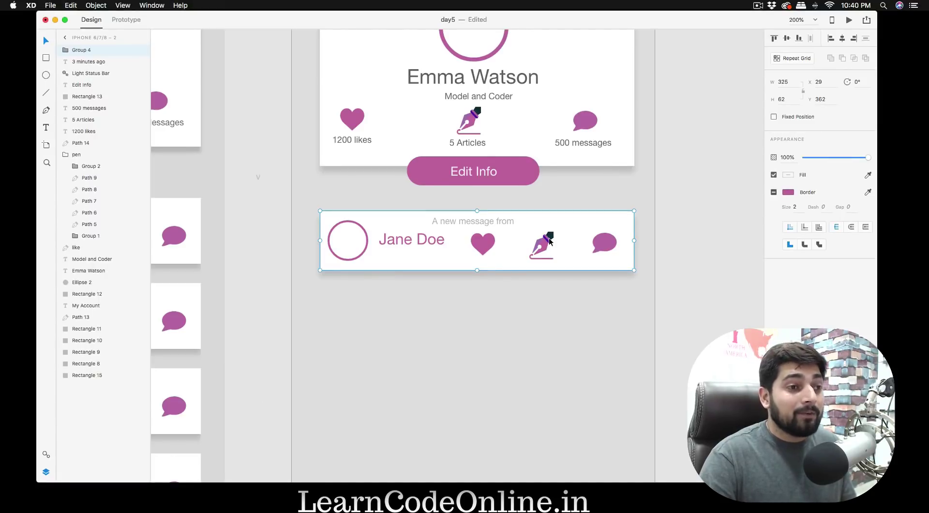
- Turn the grouped message card into a repeat grid and extend it downward to a height of about 477
click(785, 62)
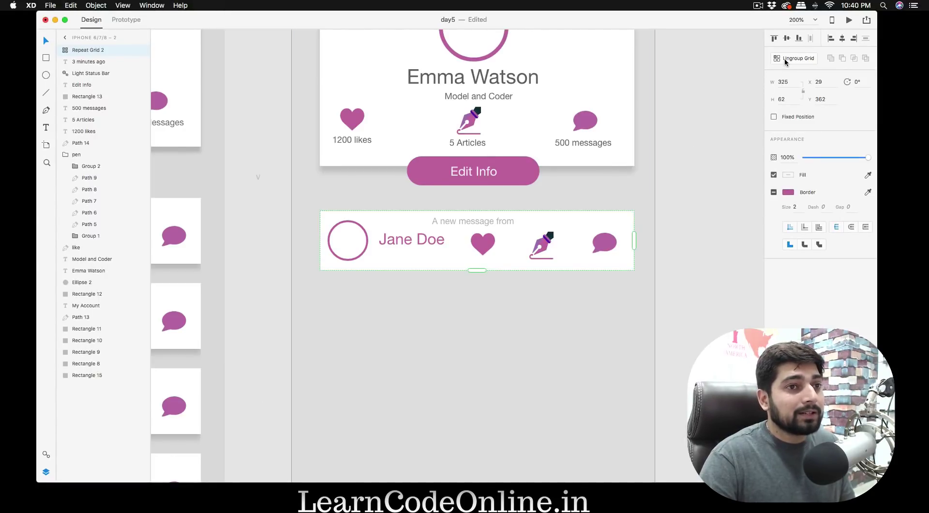
scroll(695, 282, down, 5)
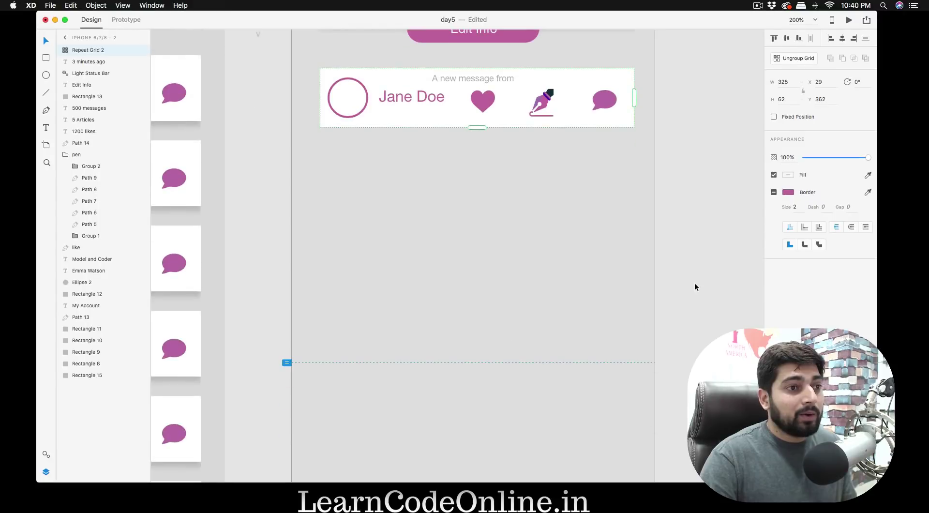
scroll(492, 118, down, 2)
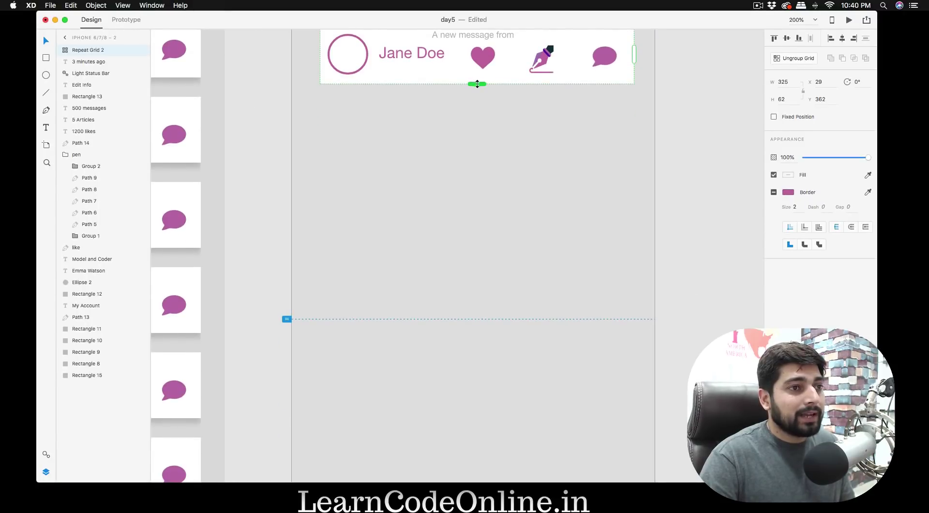
drag(477, 83, 474, 297)
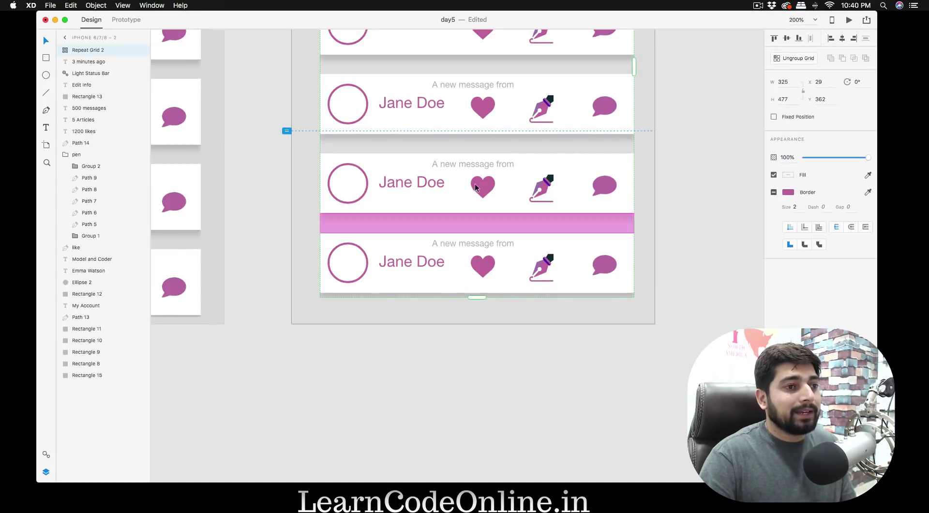
- Tighten the gap between the repeated message cards to about 10 and extend the grid to a height of 495
scroll(478, 167, up, 5)
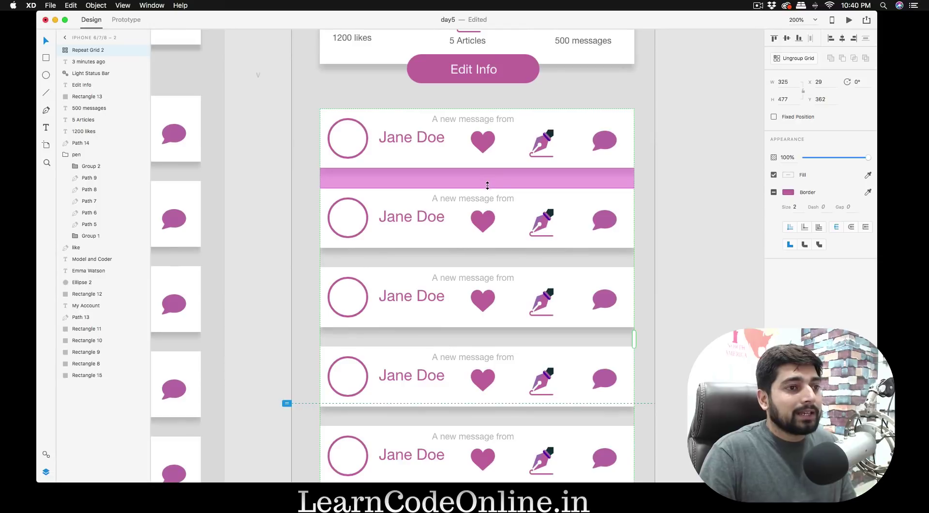
drag(487, 185, 485, 176)
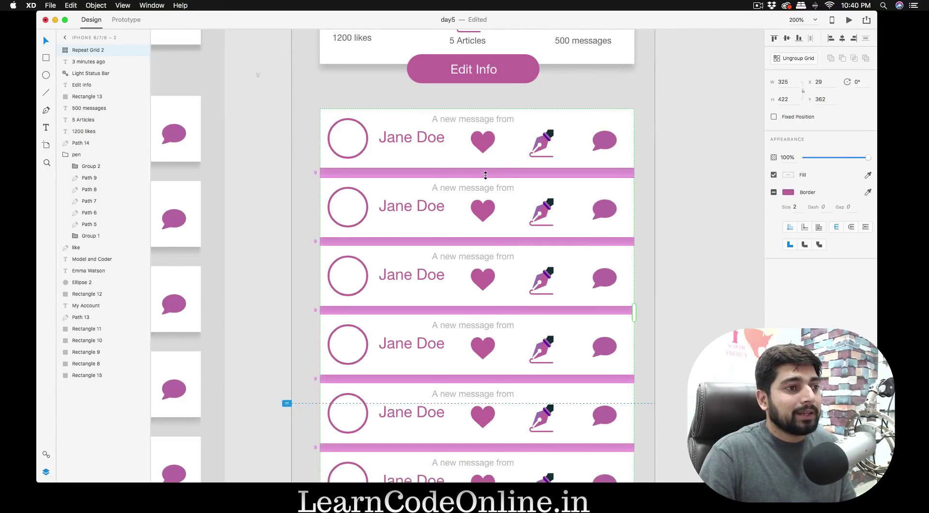
drag(486, 175, 485, 176)
scroll(489, 271, down, 5)
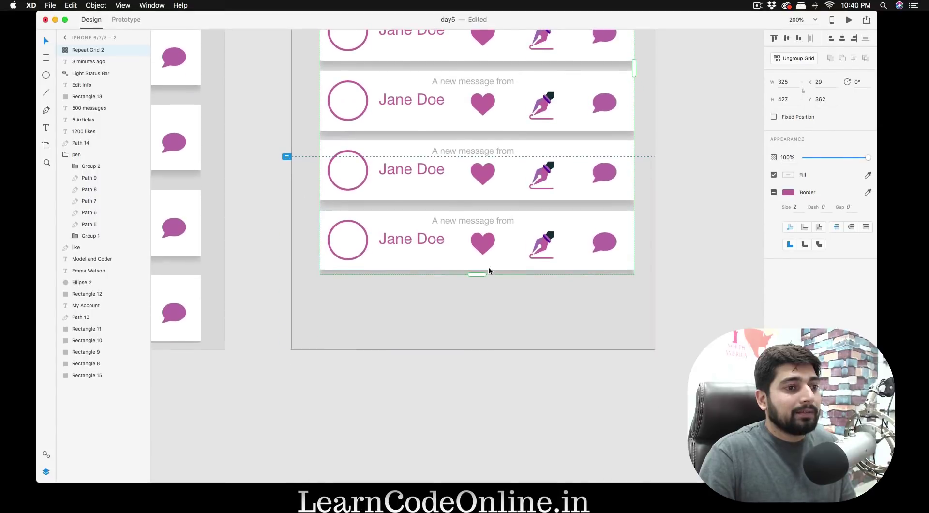
drag(478, 275, 479, 341)
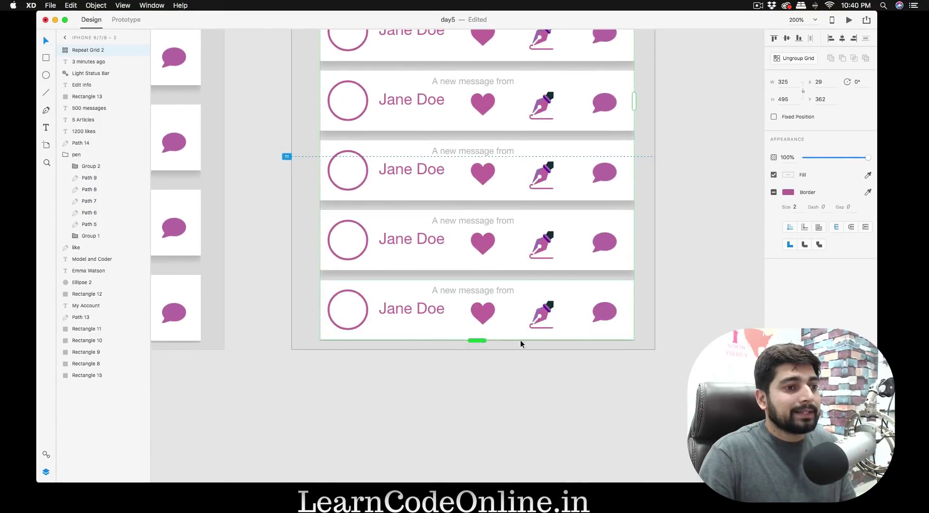
click(698, 237)
- Fill the profile card's empty circle with the girl-dandelion-yellow photo from the 30daysofxd folder in Finder
scroll(698, 237, up, 3)
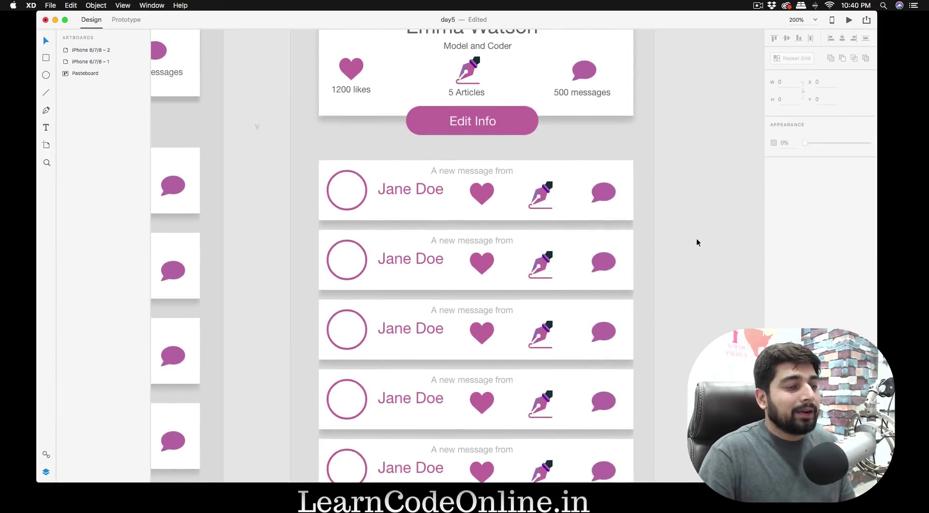
scroll(695, 231, up, 2)
scroll(498, 238, left, 10)
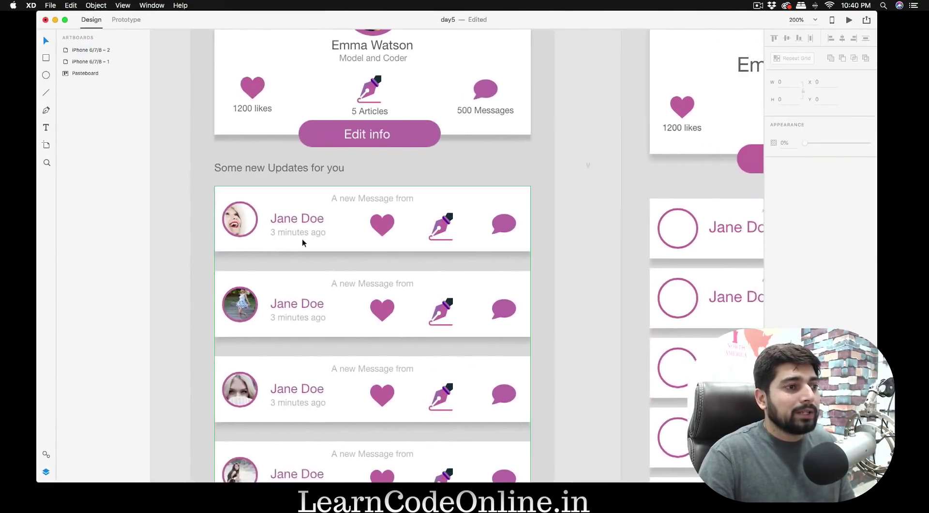
scroll(288, 315, down, 3)
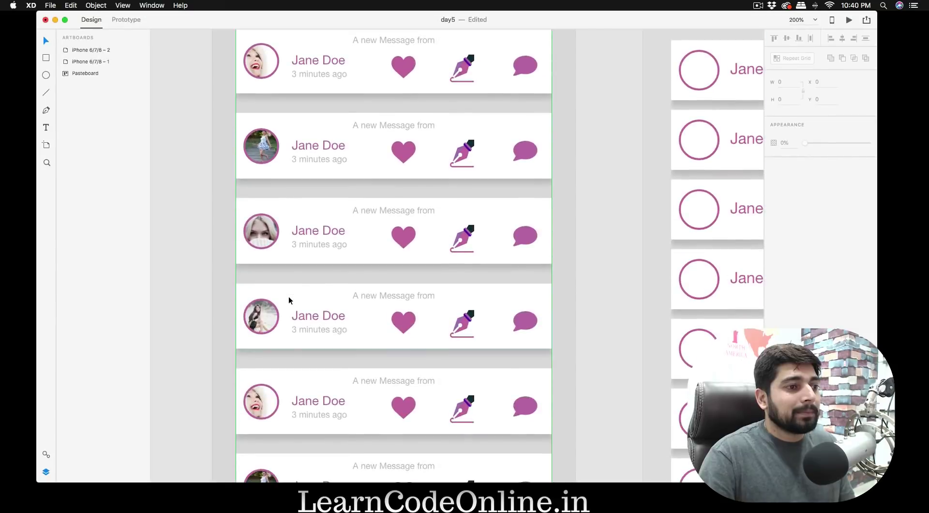
scroll(289, 298, up, 3)
scroll(289, 298, right, 10)
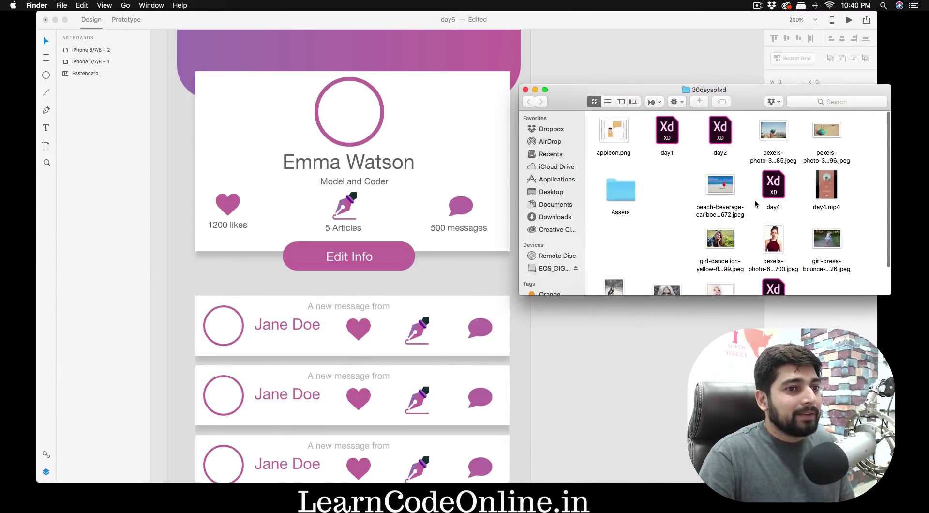
scroll(726, 203, down, 2)
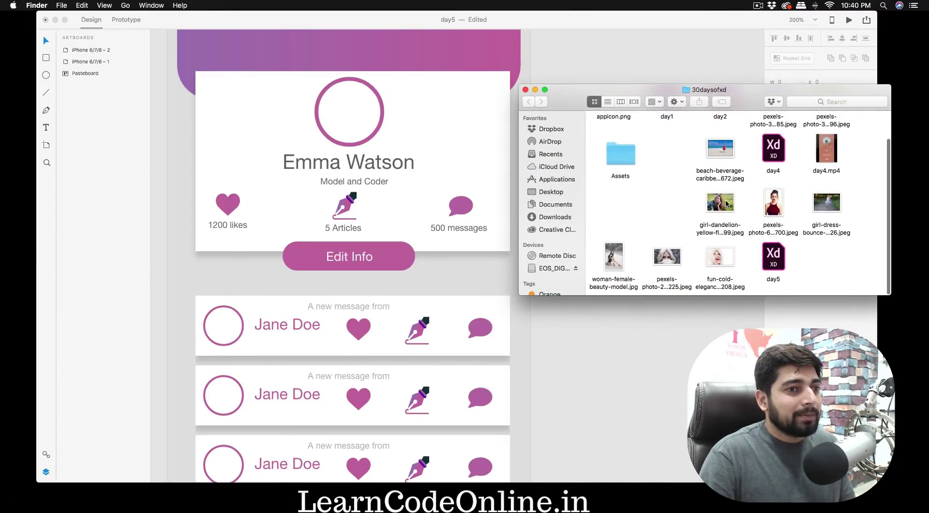
drag(726, 203, 354, 112)
- Shift the photo slightly to the right inside the profile circle so the face sits centred
double_click(359, 116)
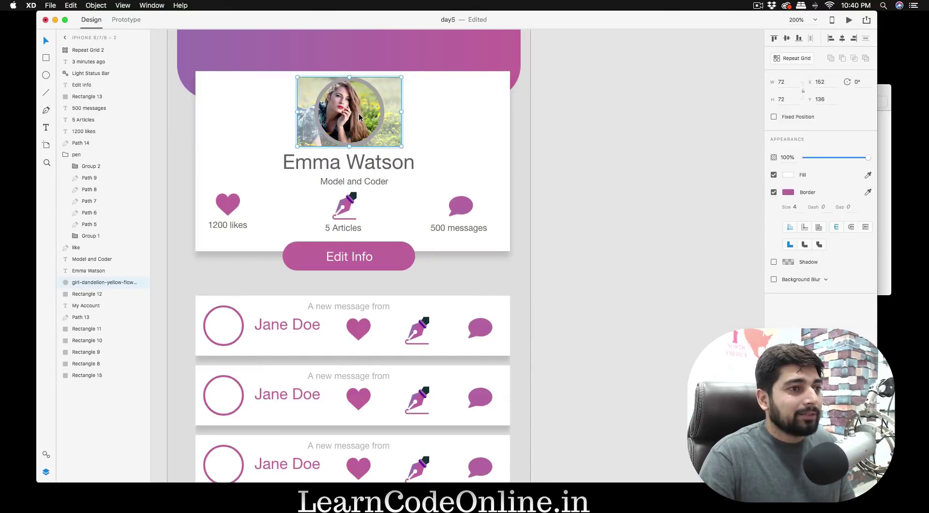
key(Right)
key(Right)
key(Right)
key(Right)
key(Right)
key(Right)
key(Right)
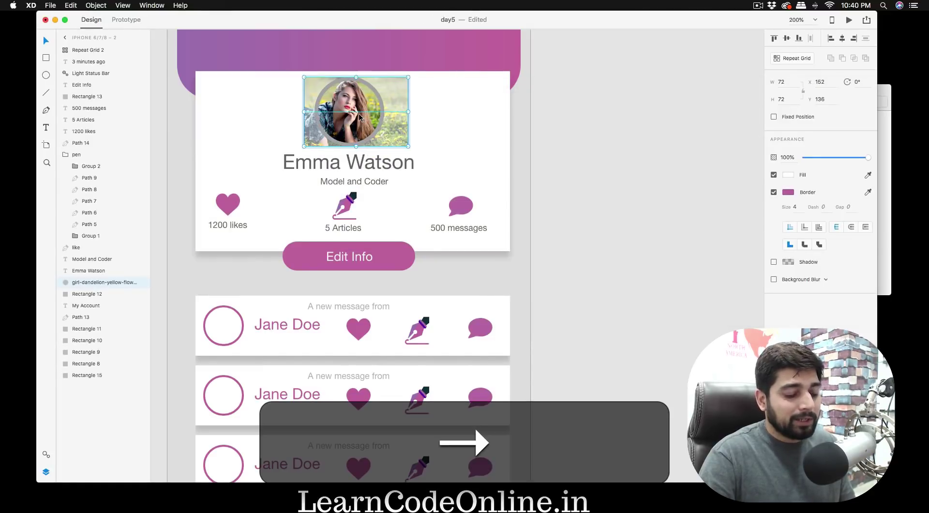
click(471, 130)
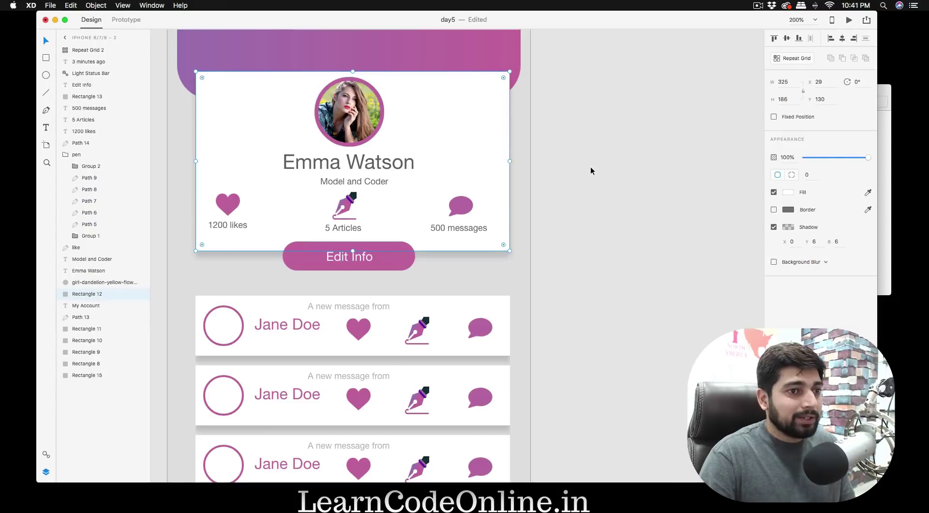
- Fill the repeated message cards' avatar circles with the six portrait photos of girls and women from the 30daysofxd folder
key(ctrl+Up)
click(691, 192)
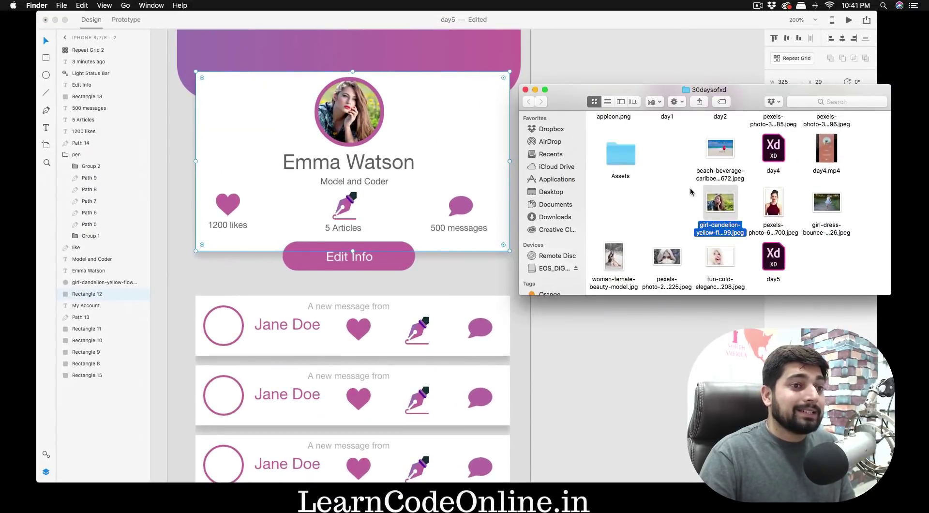
click(784, 209)
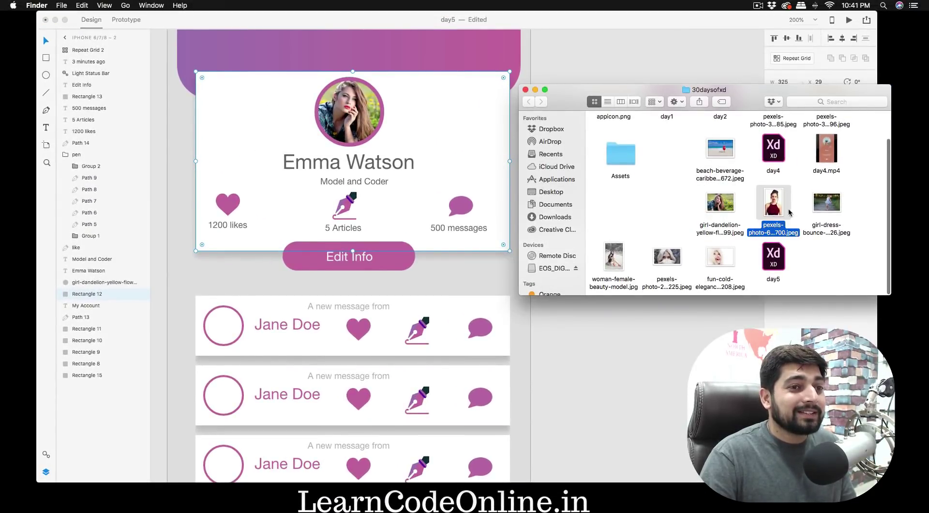
drag(699, 211, 844, 221)
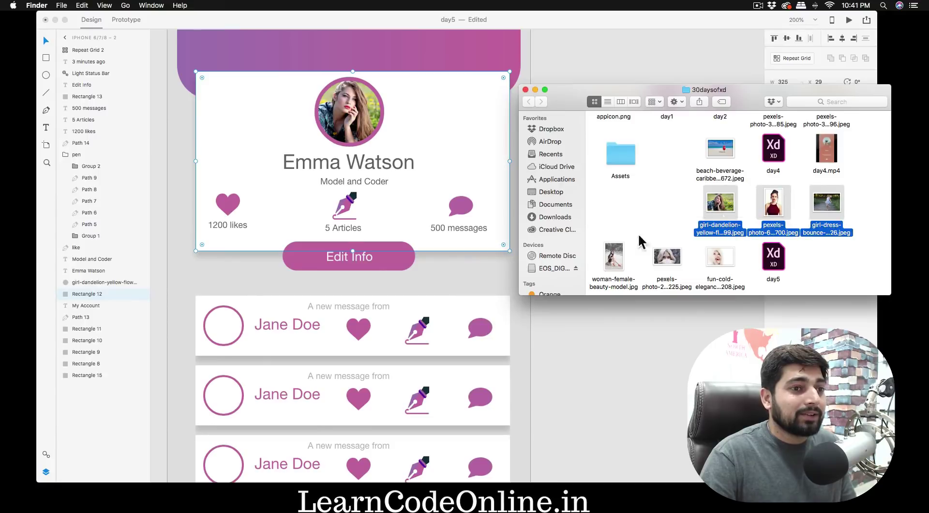
shift+click(616, 255)
super+click(668, 257)
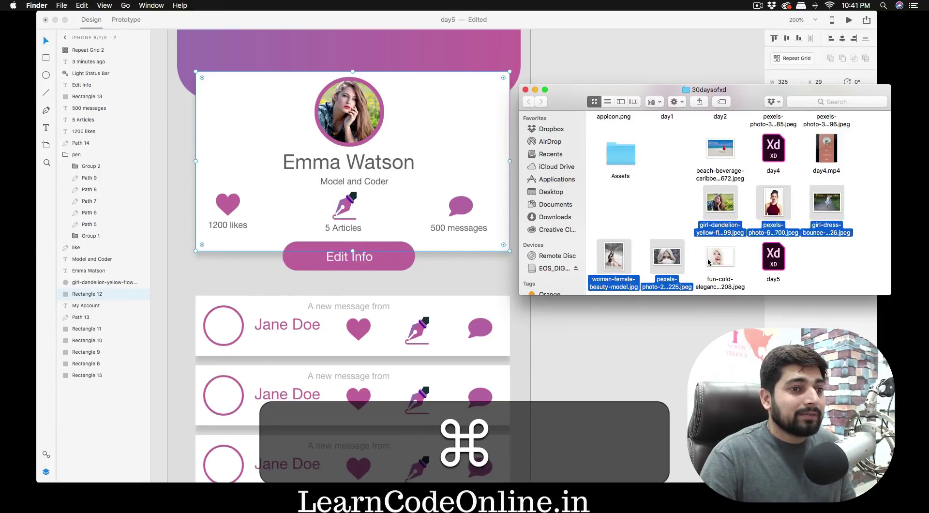
super+click(720, 256)
scroll(708, 215, down, 1)
drag(708, 215, 223, 326)
scroll(283, 318, down, 5)
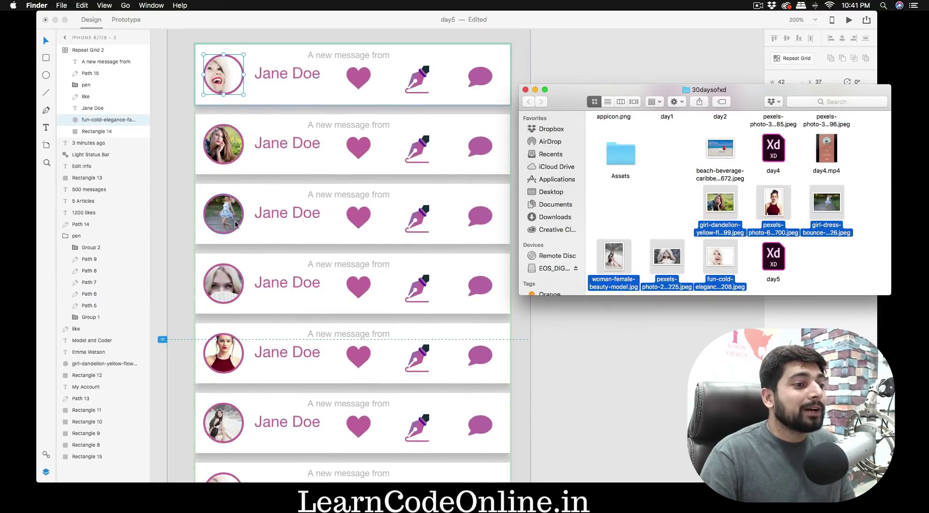
- Look over the message cards, profile card and header on the second artboard with nothing selected
scroll(234, 220, down, 5)
scroll(222, 333, up, 8)
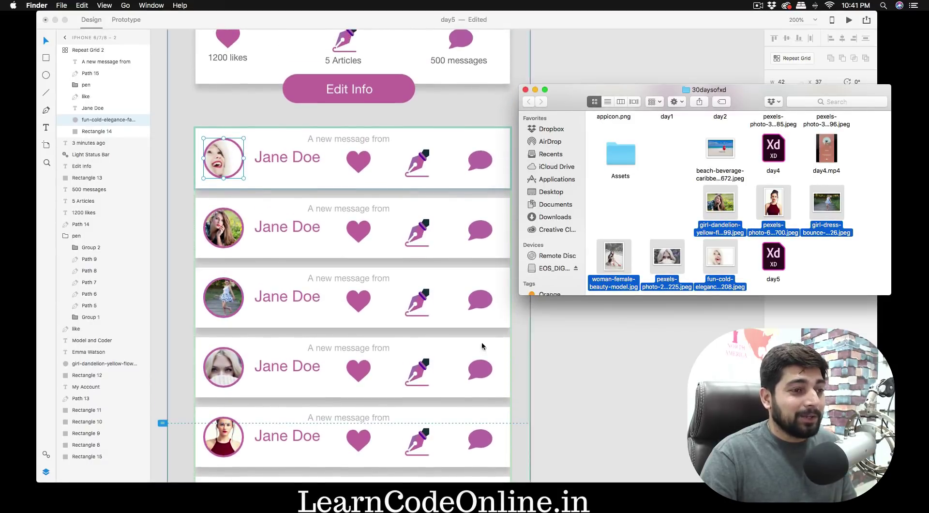
click(576, 348)
click(576, 348)
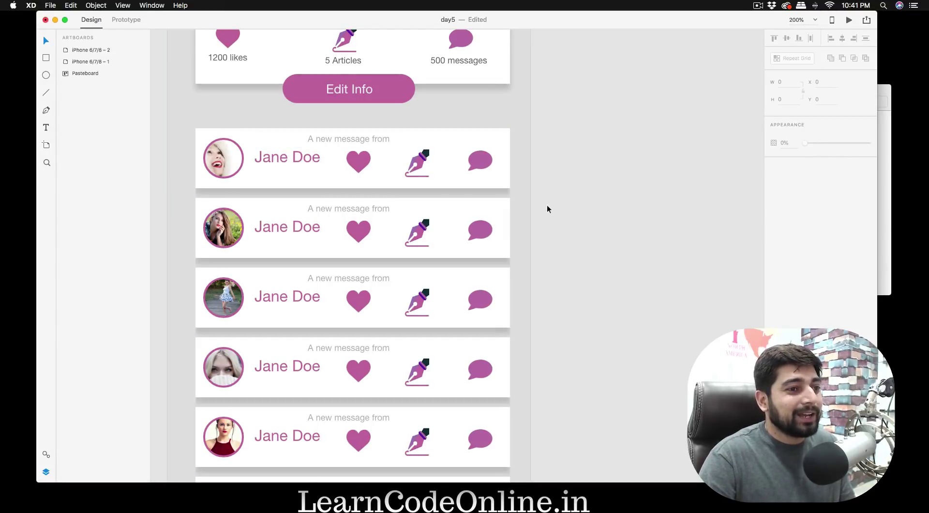
scroll(590, 164, up, 10)
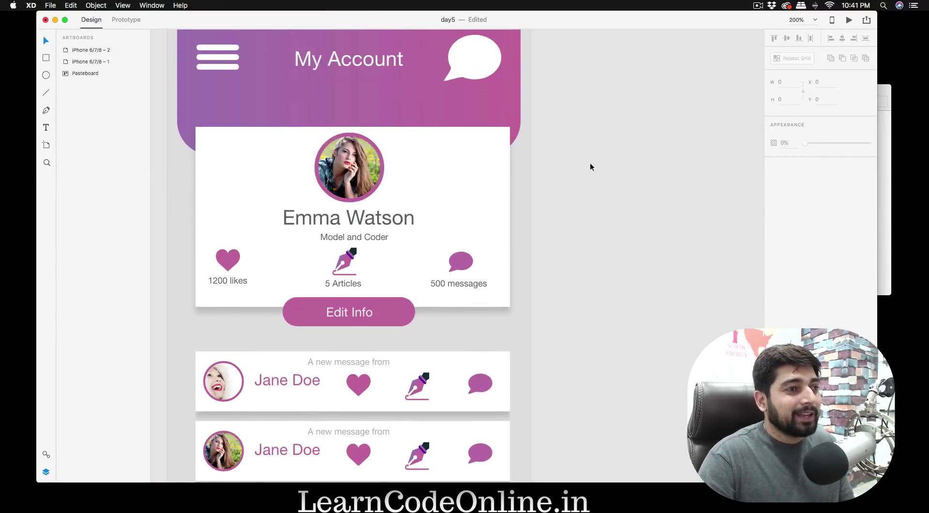
scroll(590, 164, up, 3)
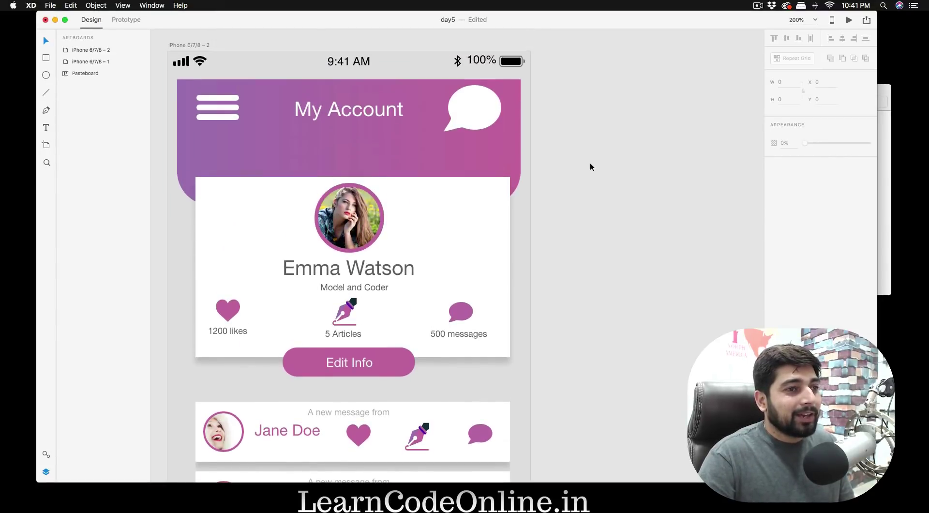
- Open the desktop preview and place it beside the design window, narrowing the design window to make room
click(848, 20)
scroll(490, 237, down, 5)
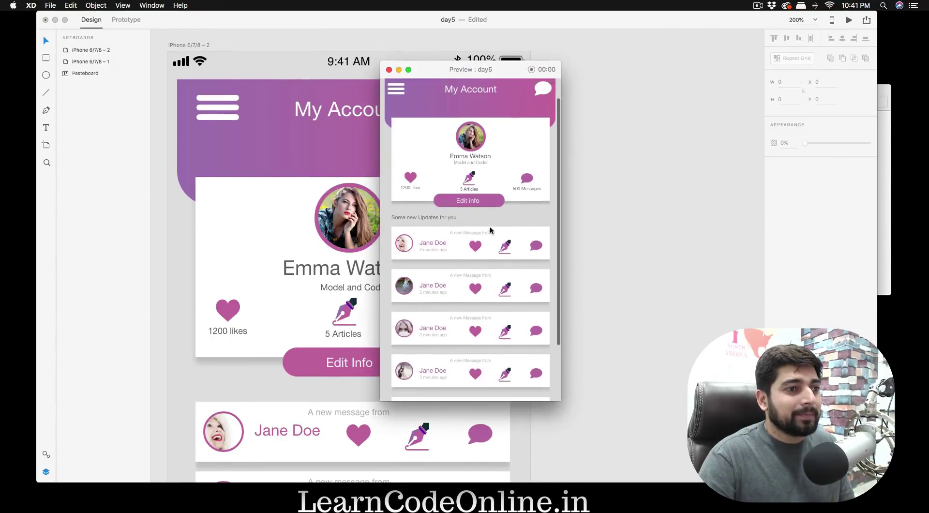
scroll(480, 241, up, 5)
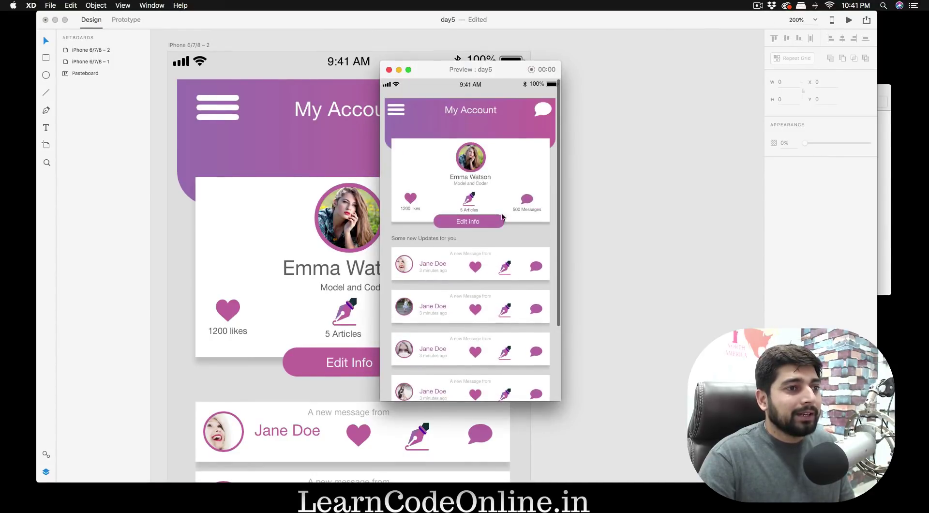
drag(447, 71, 793, 73)
drag(877, 39, 718, 53)
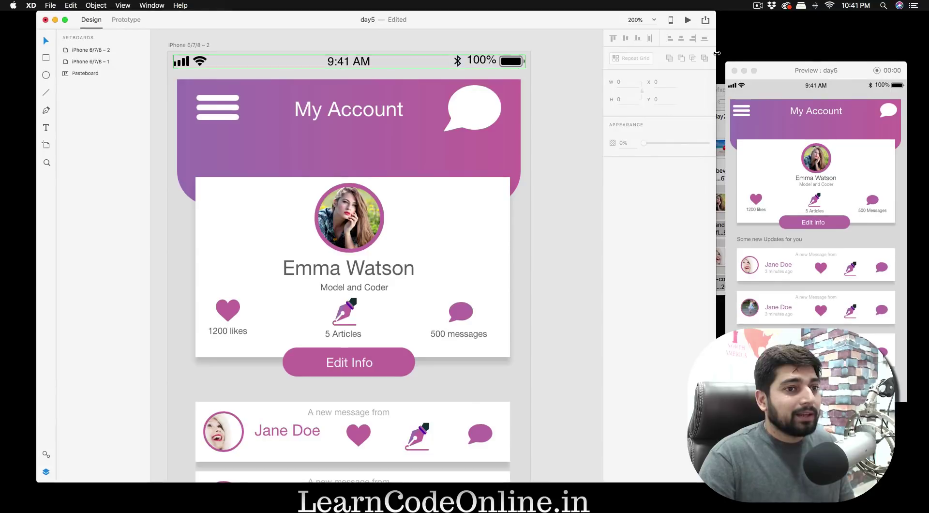
- Replace the name text on the second artboard's profile card with a different sample name
double_click(350, 272)
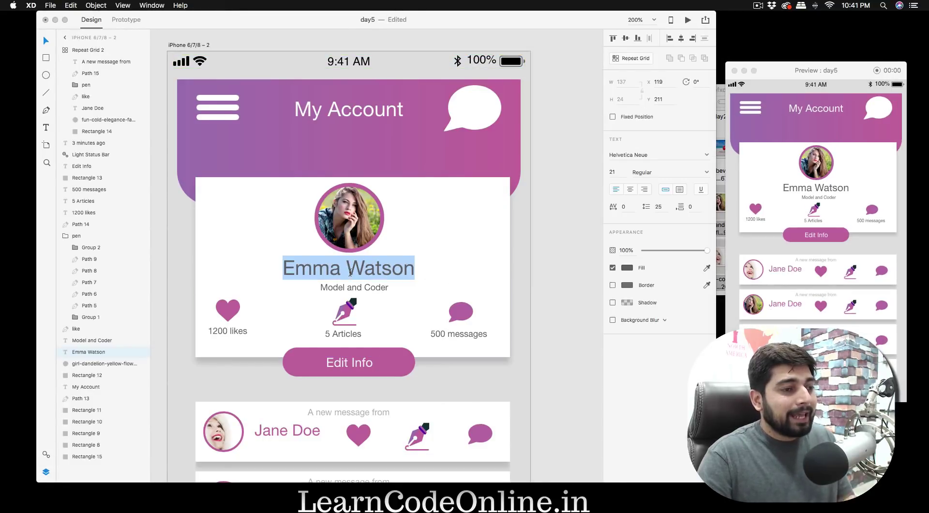
text(Marry)
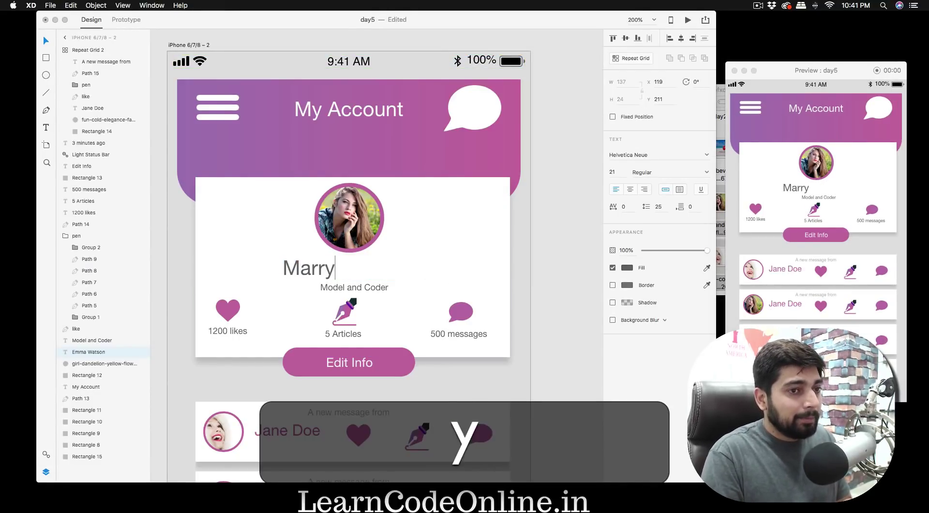
text( Jabe)
key(BackSpace)
key(BackSpace)
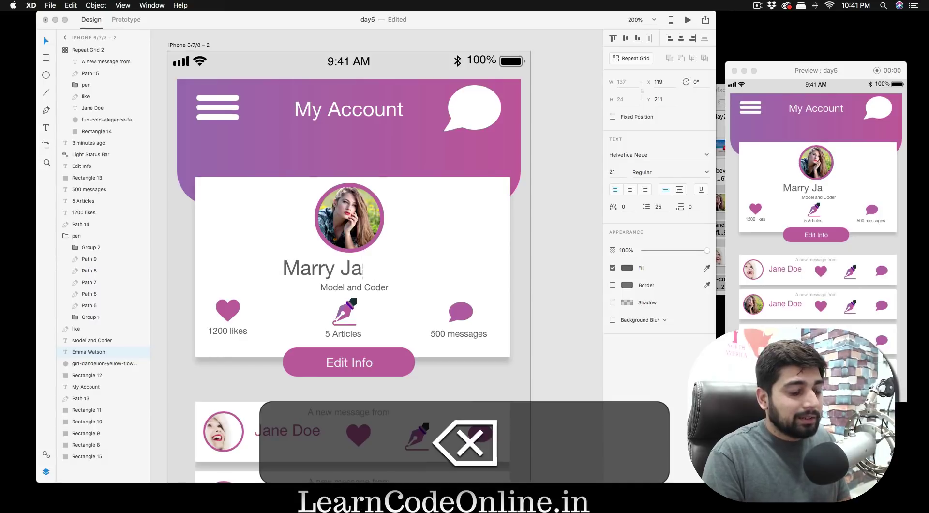
text(ne)
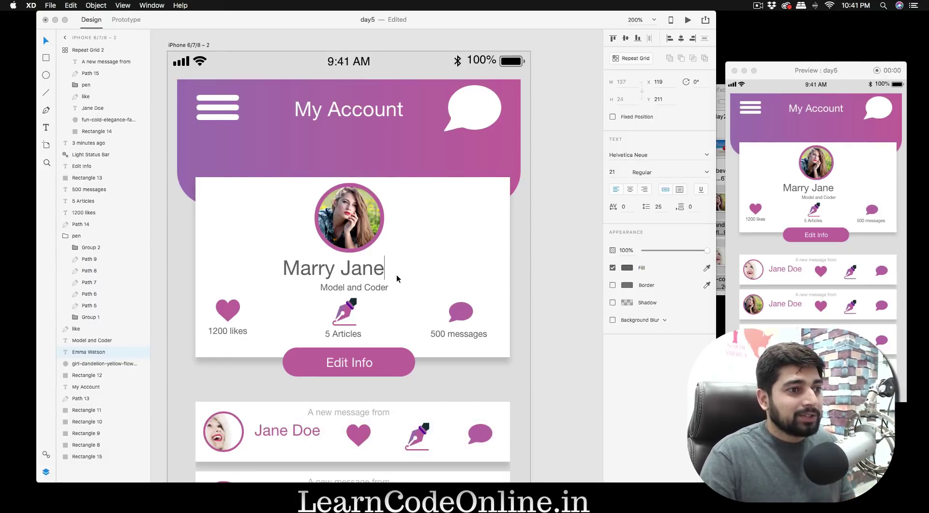
key(Escape)
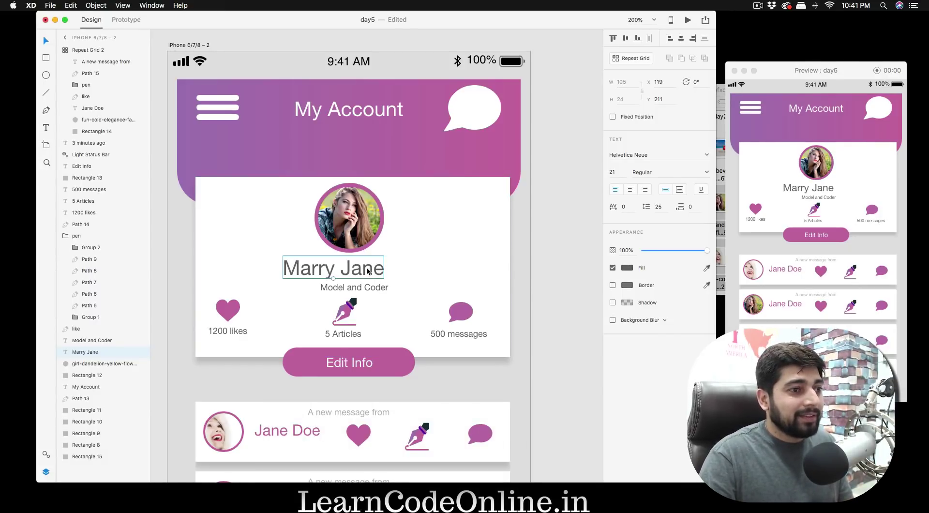
- Recentre the new name under the profile photo, placing it at X 136 and Y 211
drag(367, 269, 385, 270)
key(Left)
key(Left)
key(Left)
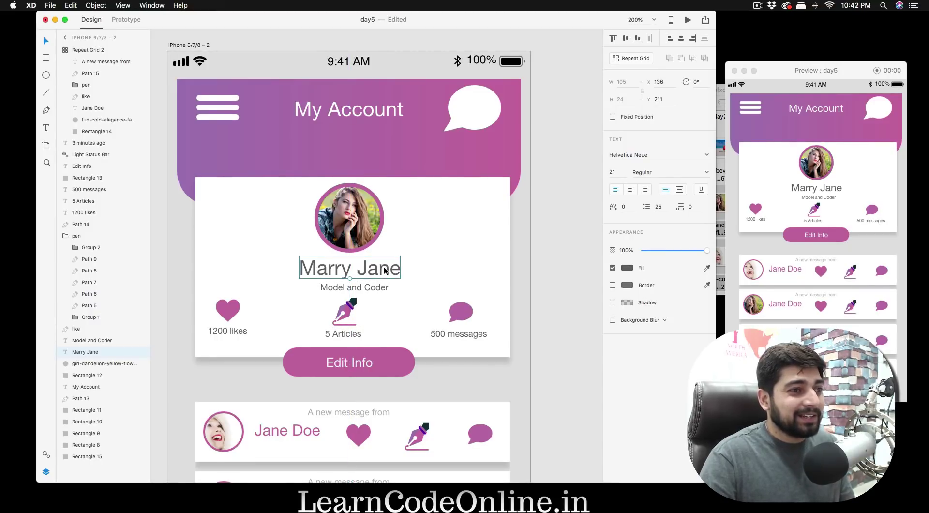
click(446, 273)
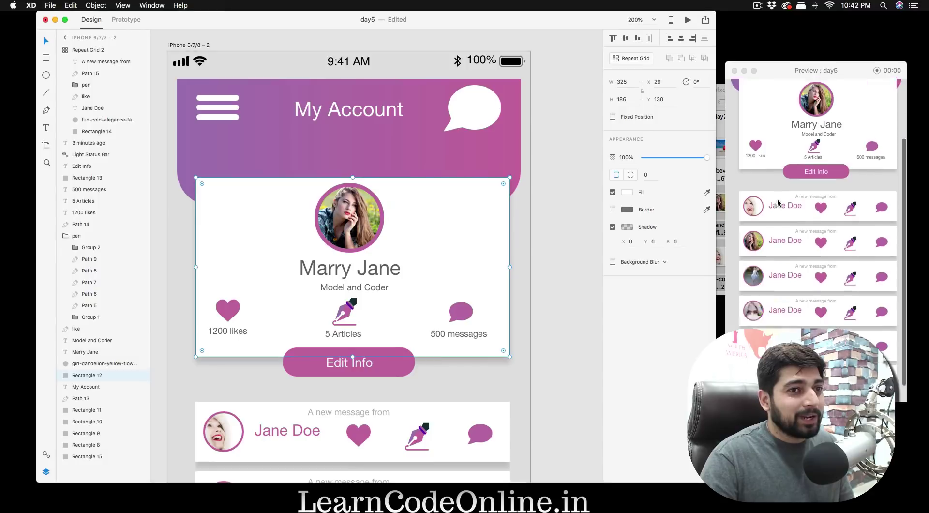
- Review the whole My Account screen in the preview down to the last message card and close the preview
scroll(777, 203, down, 5)
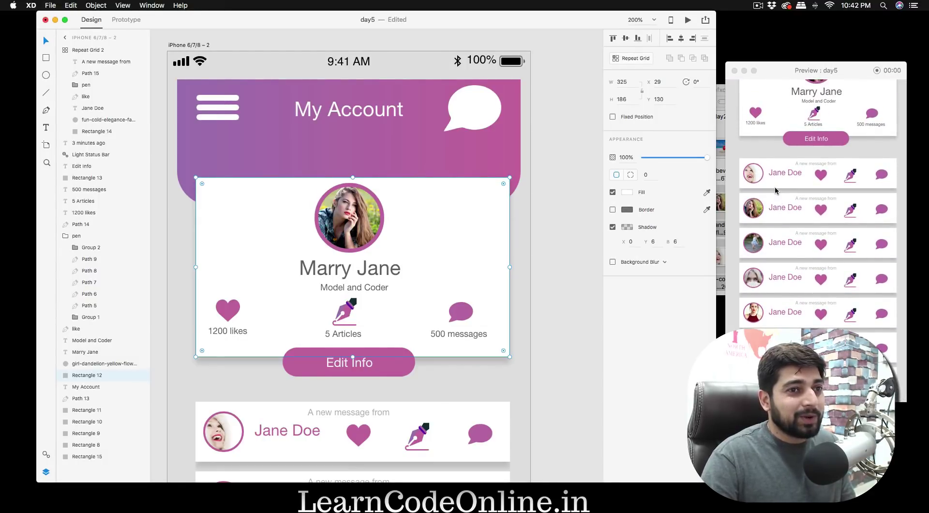
scroll(775, 190, up, 4)
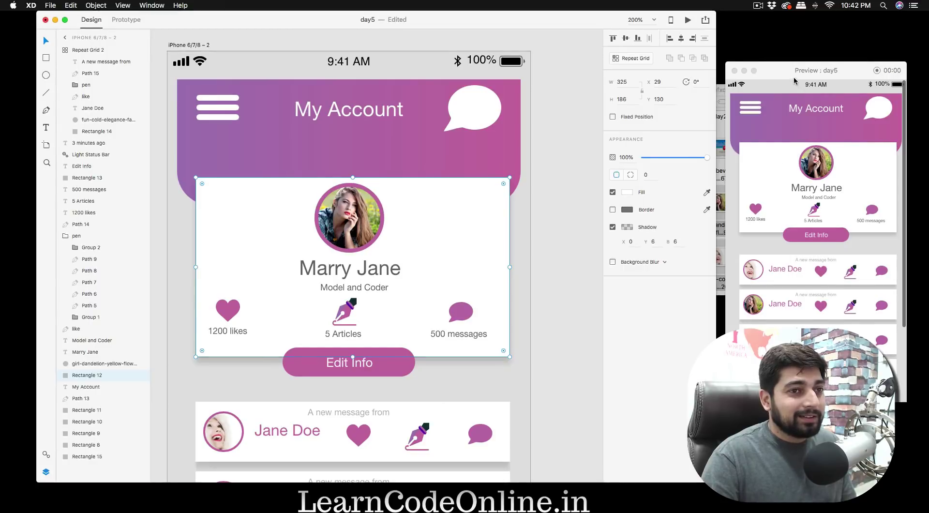
drag(805, 73, 476, 65)
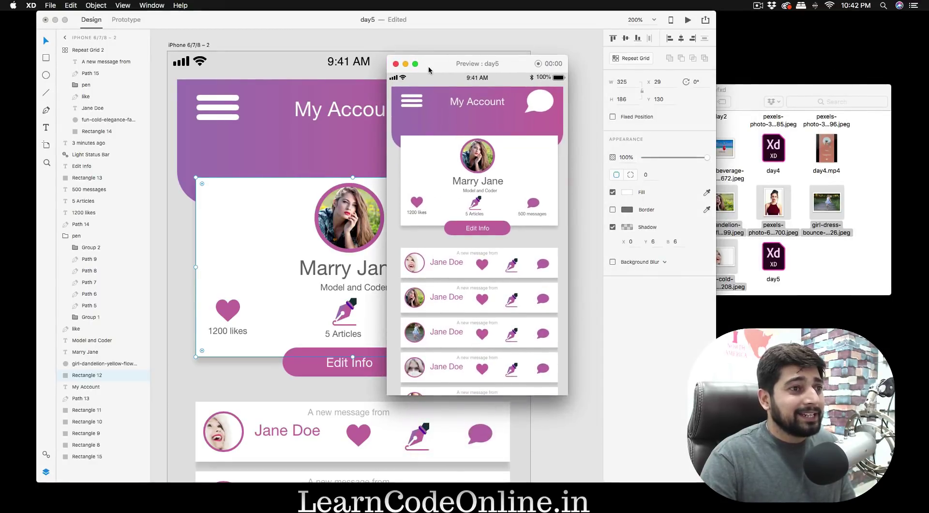
scroll(474, 179, down, 3)
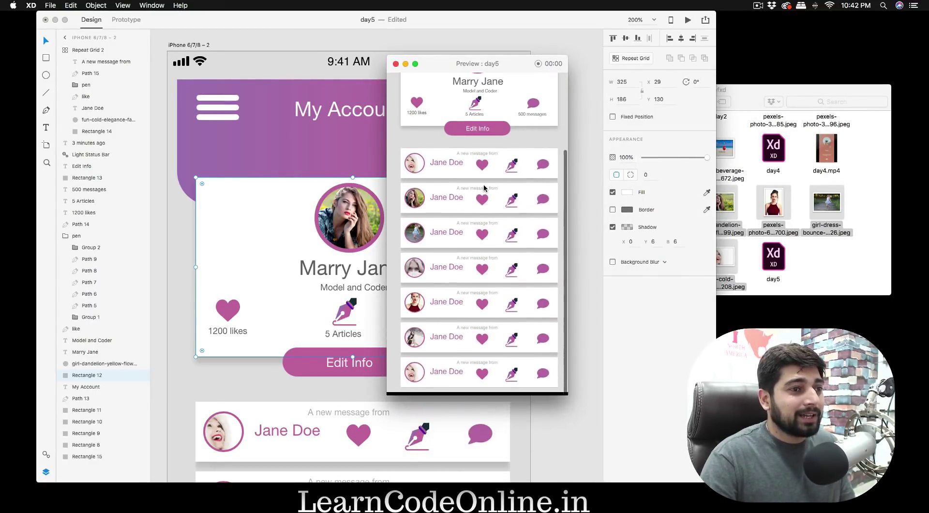
click(182, 234)
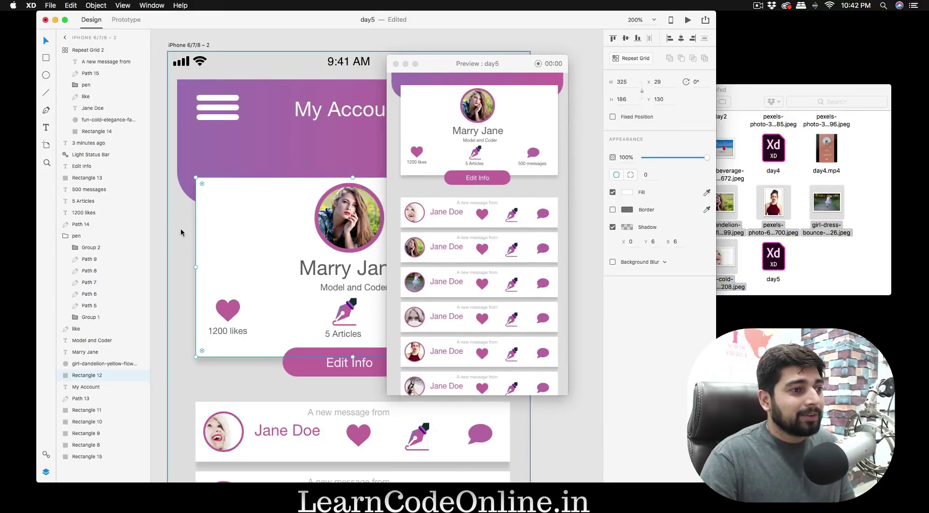
click(585, 410)
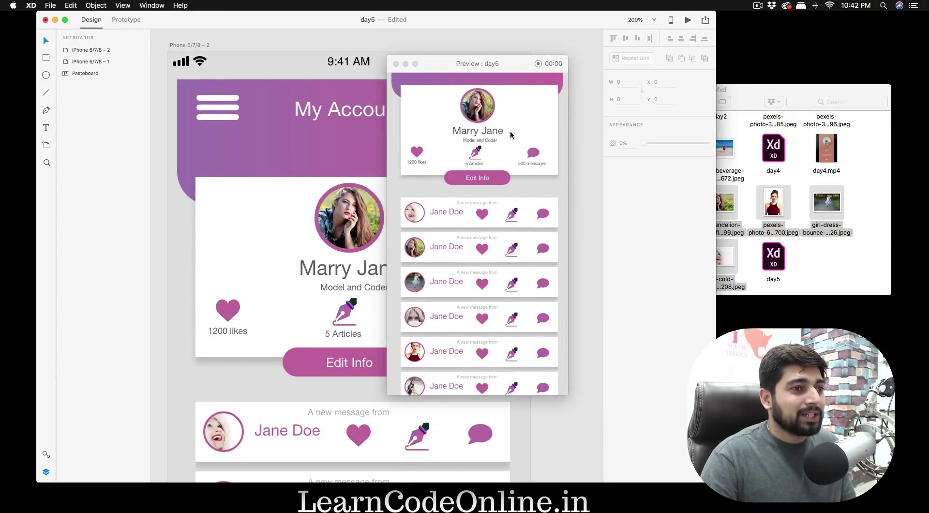
click(395, 63)
- Copy the "Some new Updates for you" label from the first artboard and place it above the second artboard's message cards at X 28, Y 343
scroll(526, 167, left, 10)
scroll(526, 166, down, 2)
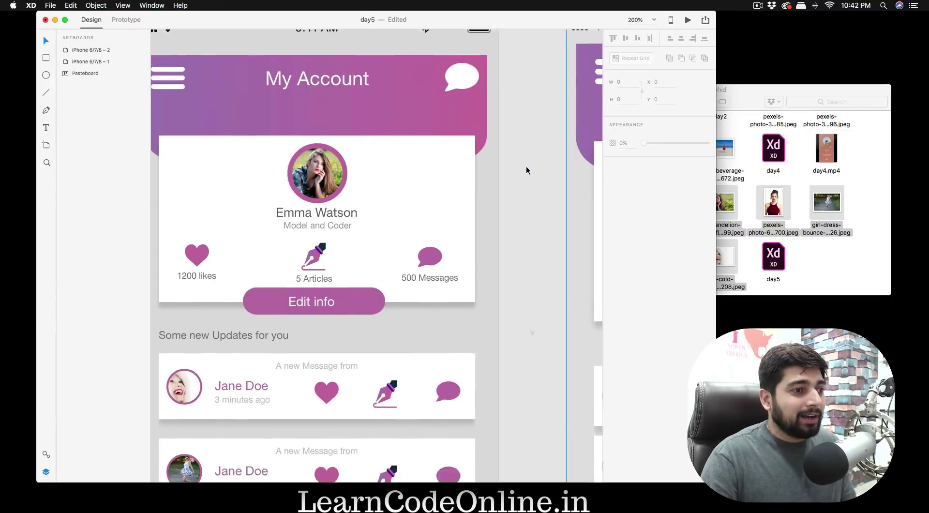
click(236, 307)
key(super+c)
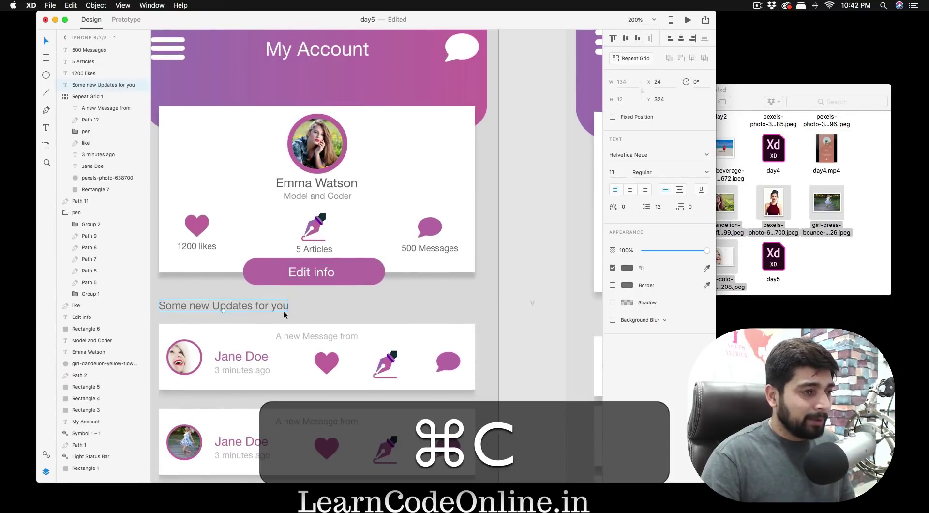
scroll(387, 327, right, 5)
scroll(387, 327, right, 5)
click(320, 314)
key(super+v)
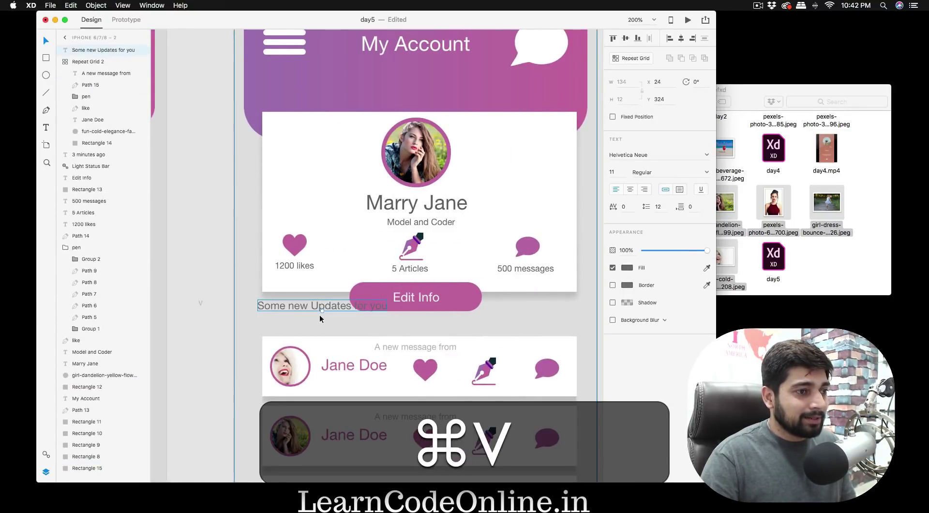
drag(316, 303, 320, 321)
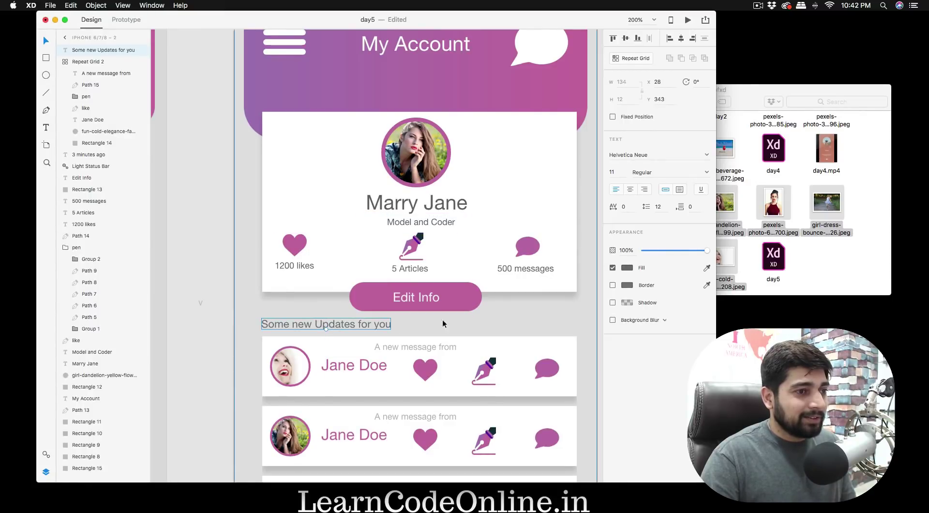
click(570, 316)
- Compare both My Account artboards at 100% zoom and save the day5 document
scroll(570, 316, down, 2)
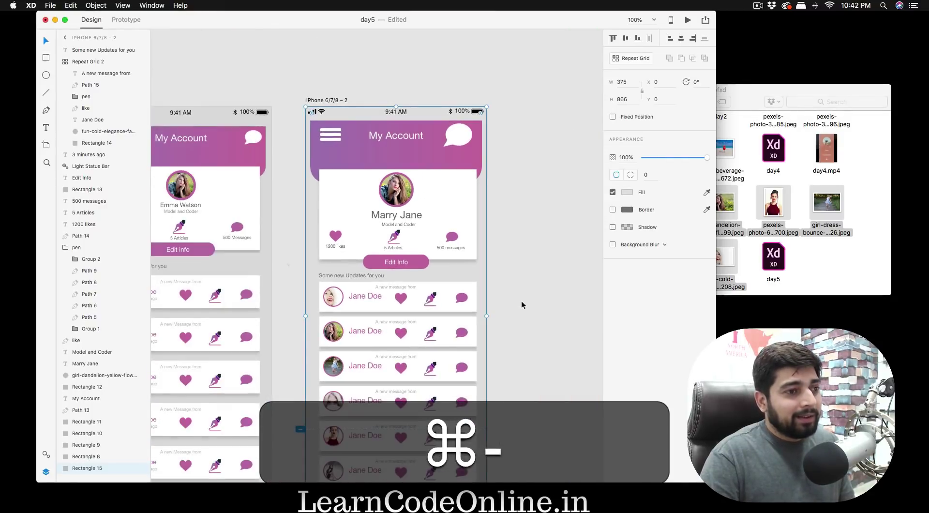
click(521, 300)
scroll(524, 298, down, 3)
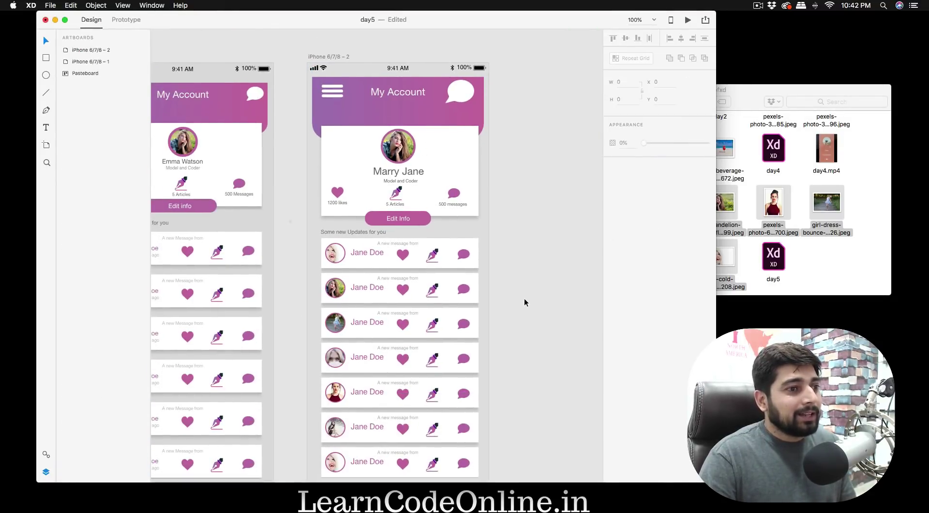
scroll(524, 298, down, 2)
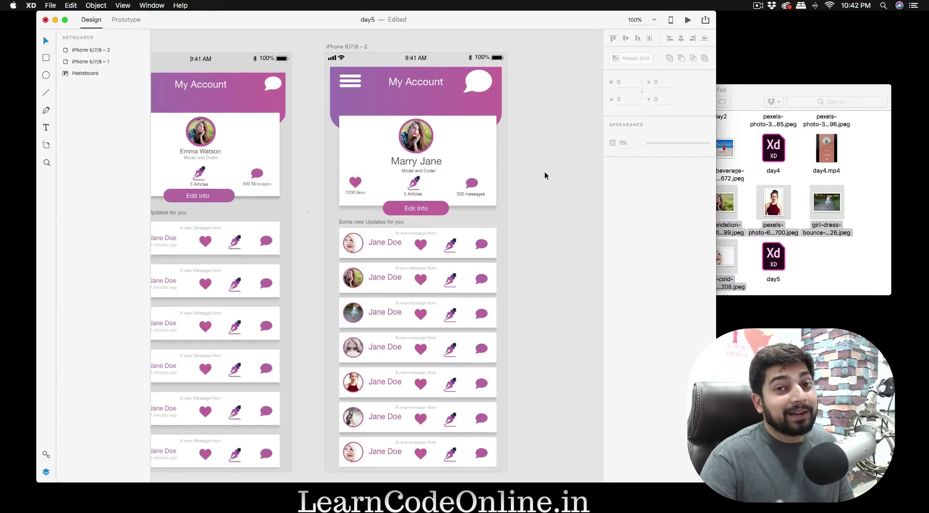
key(super+s)
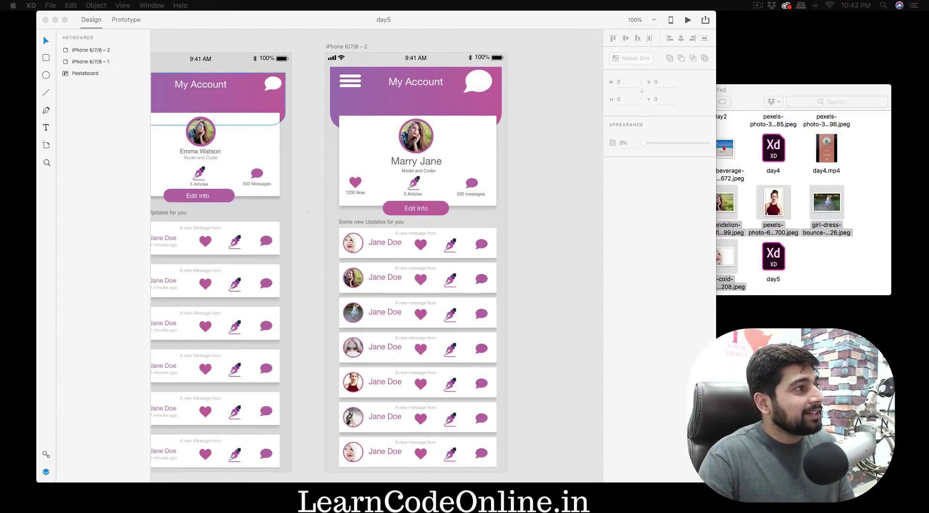
- Switch to Chrome and open the instructor's Facebook page
text(fa)
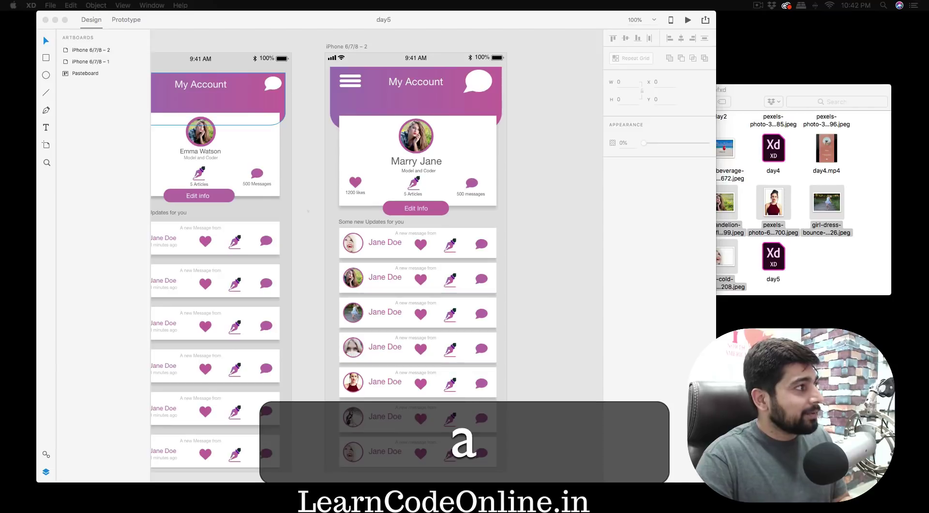
key(Down)
key(Return)
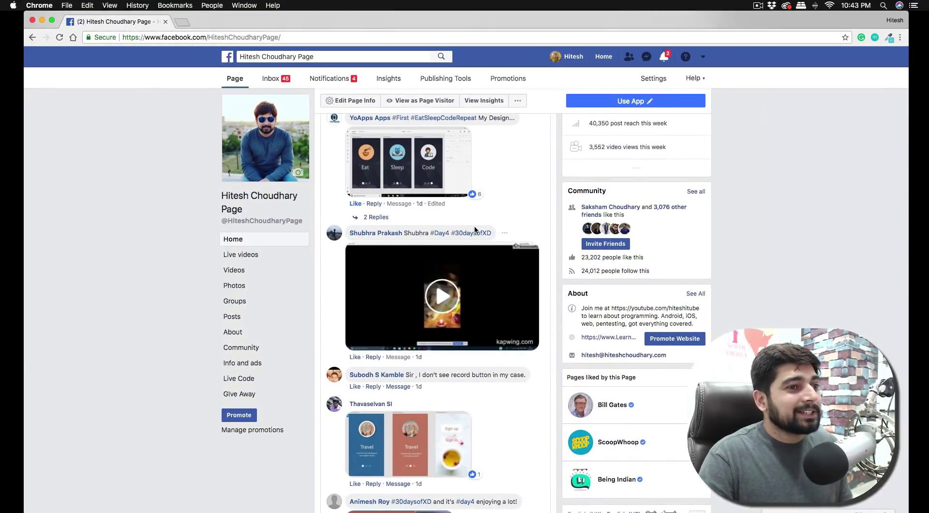
- Browse the day 4 design submissions in the post's comments, enlarging the Eat, Sleep, Code screenshot
scroll(475, 225, up, 5)
scroll(474, 225, down, 4)
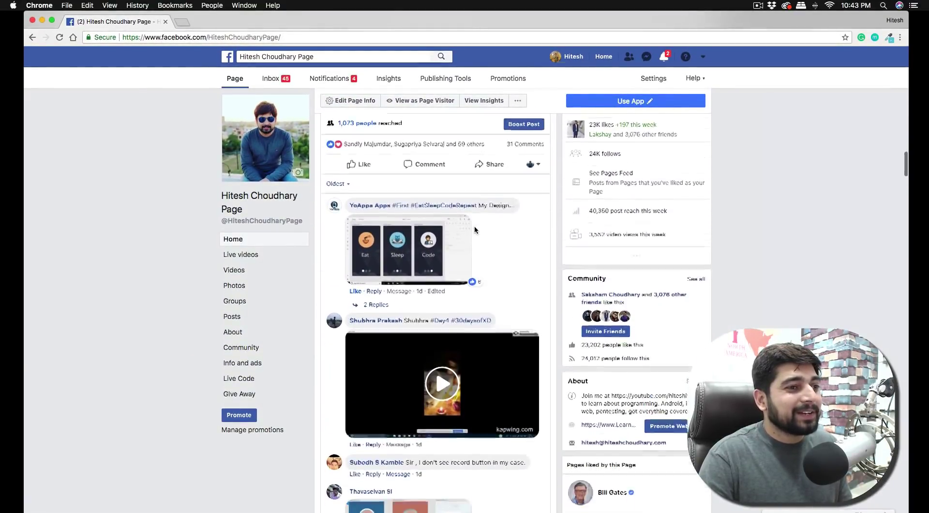
click(432, 206)
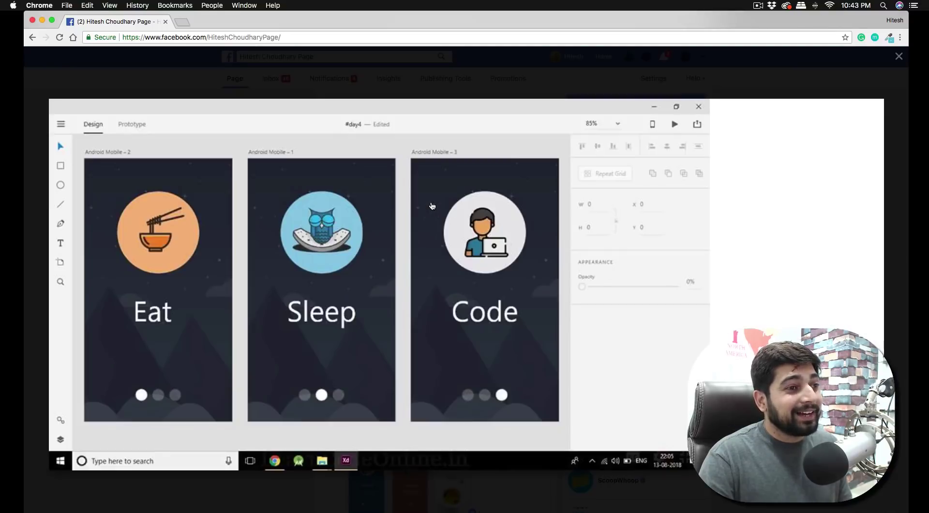
click(415, 79)
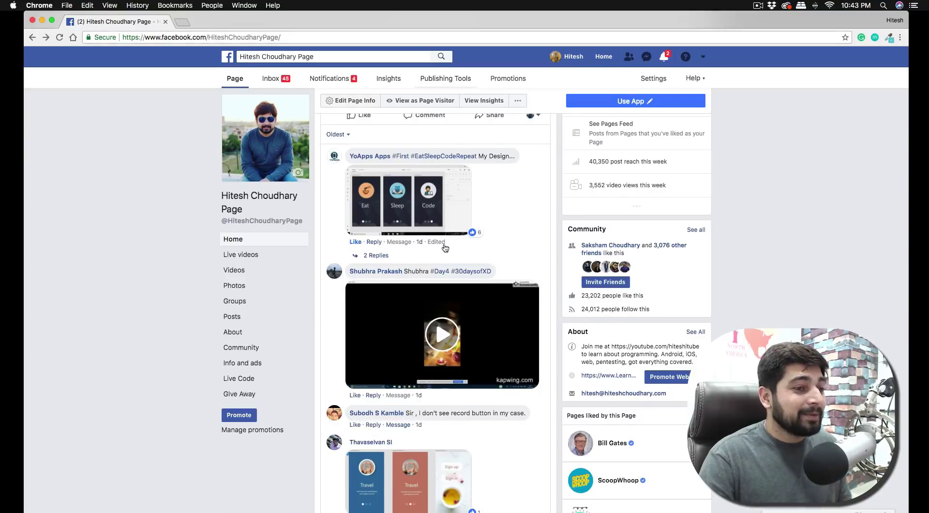
scroll(445, 249, down, 4)
scroll(446, 248, down, 3)
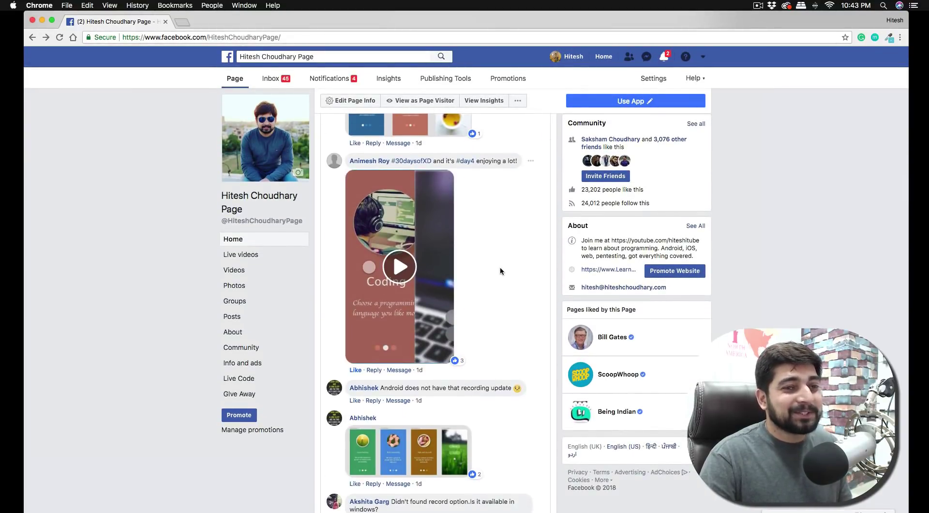
scroll(500, 266, down, 18)
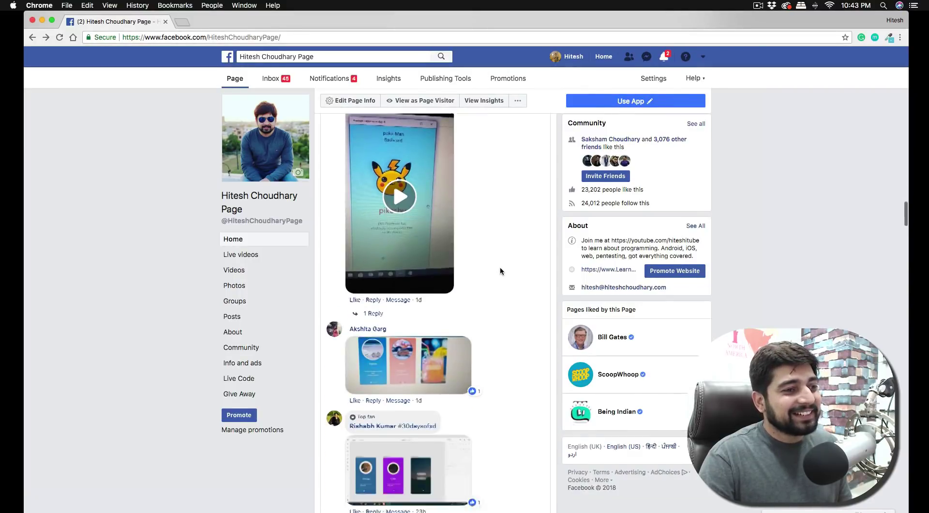
- Review the remaining day 4 submissions through the end of the post's comments, and look back over the last few designs
scroll(500, 266, down, 20)
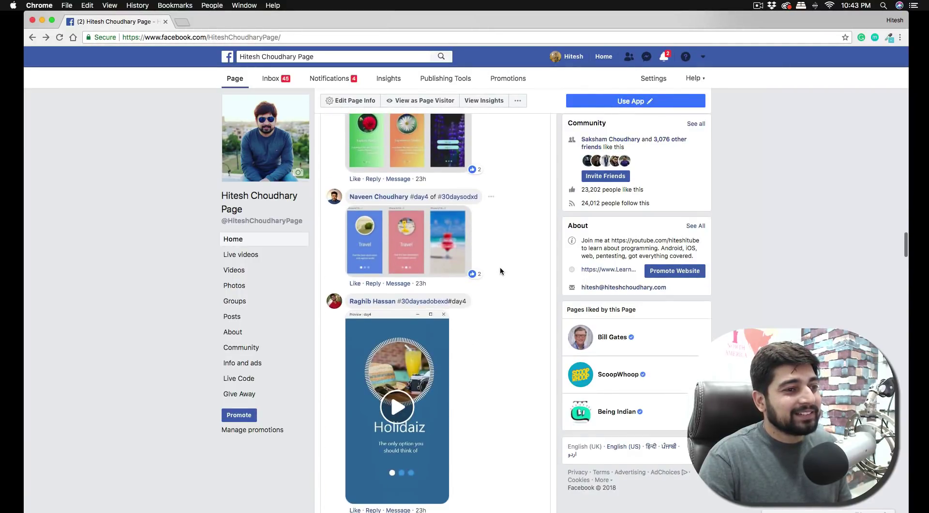
scroll(500, 266, down, 4)
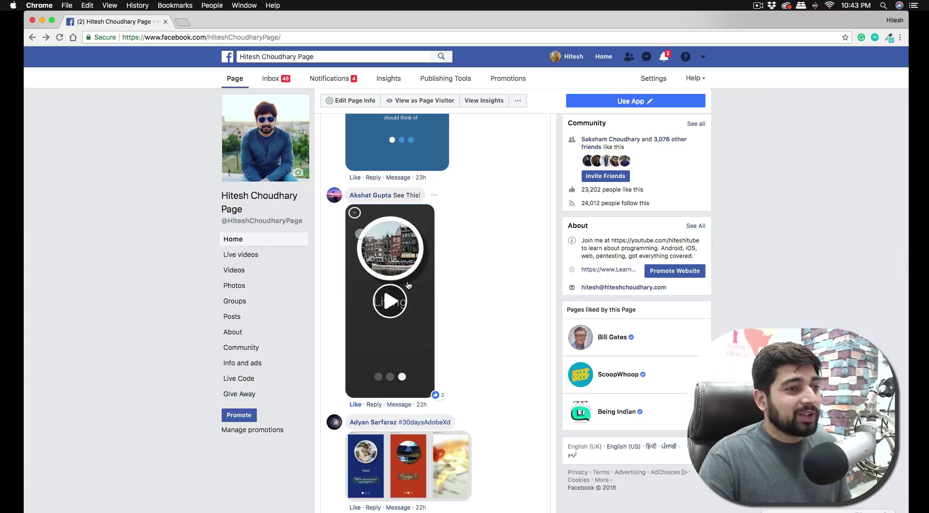
scroll(509, 279, down, 16)
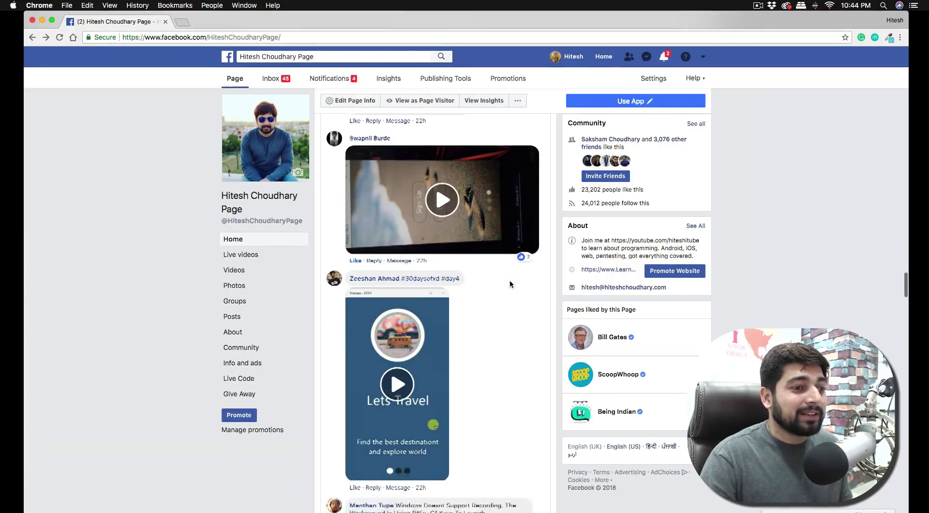
scroll(509, 281, down, 12)
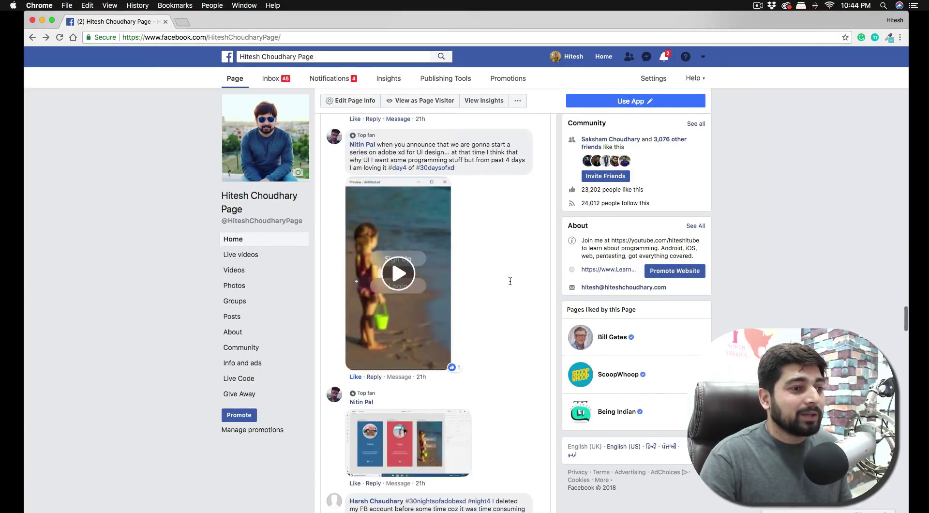
scroll(509, 280, down, 7)
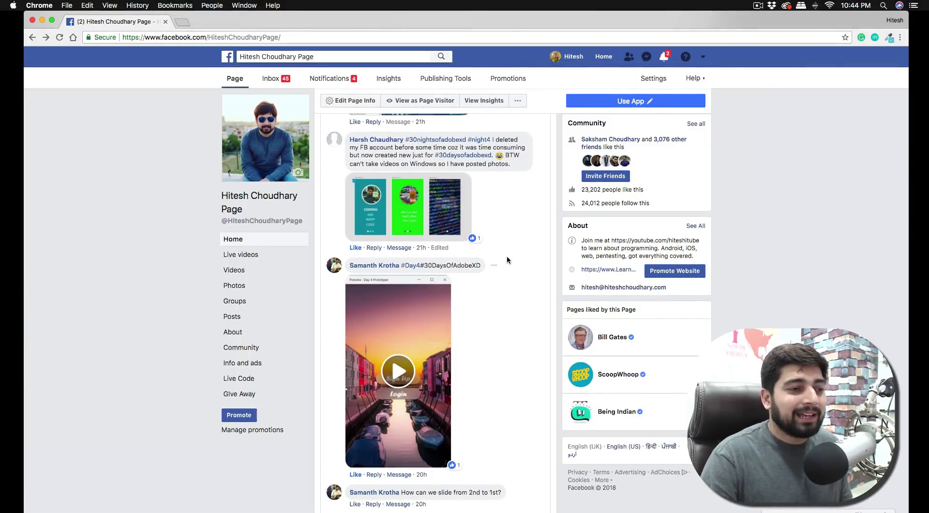
scroll(506, 257, down, 5)
scroll(507, 256, down, 10)
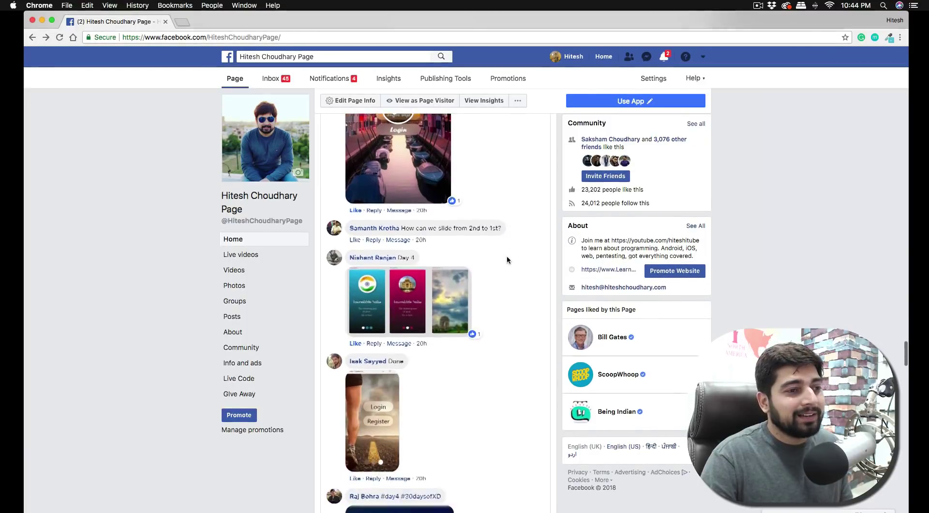
scroll(507, 260, down, 10)
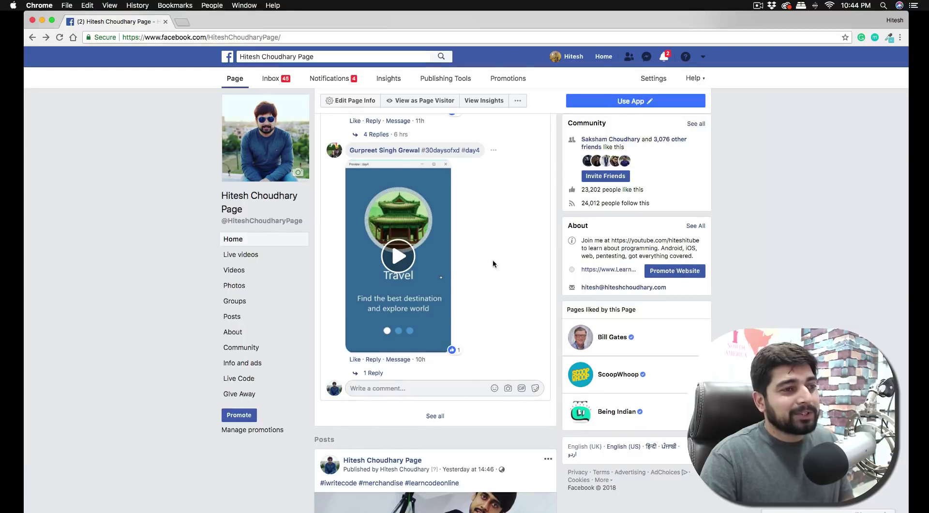
scroll(493, 264, up, 2)
scroll(493, 262, up, 7)
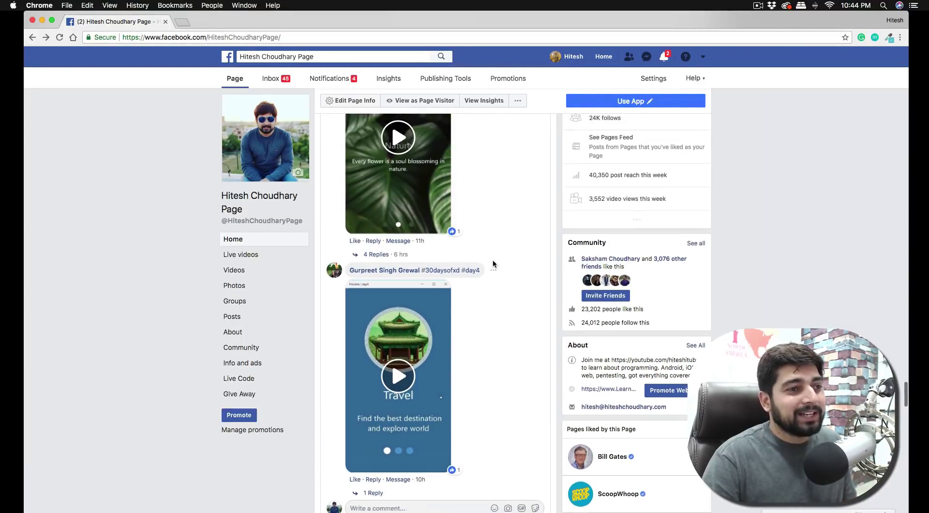
scroll(493, 259, up, 3)
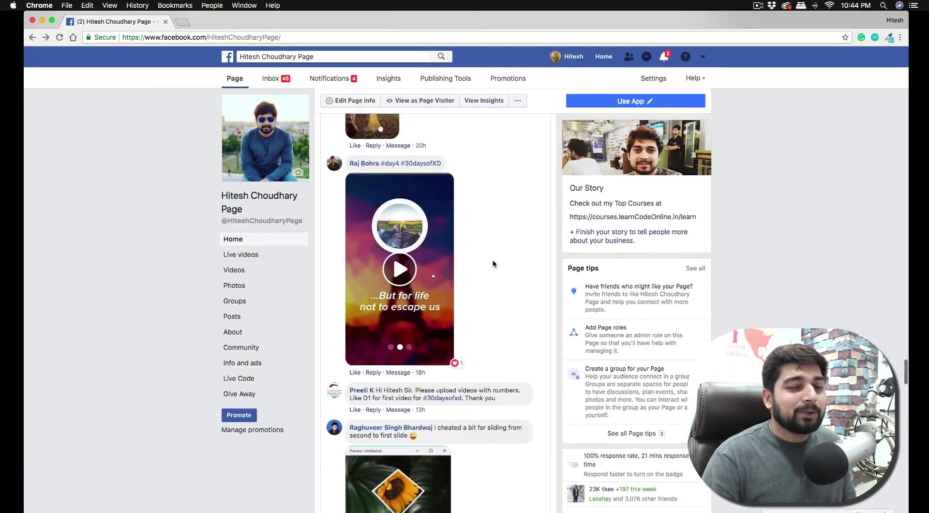